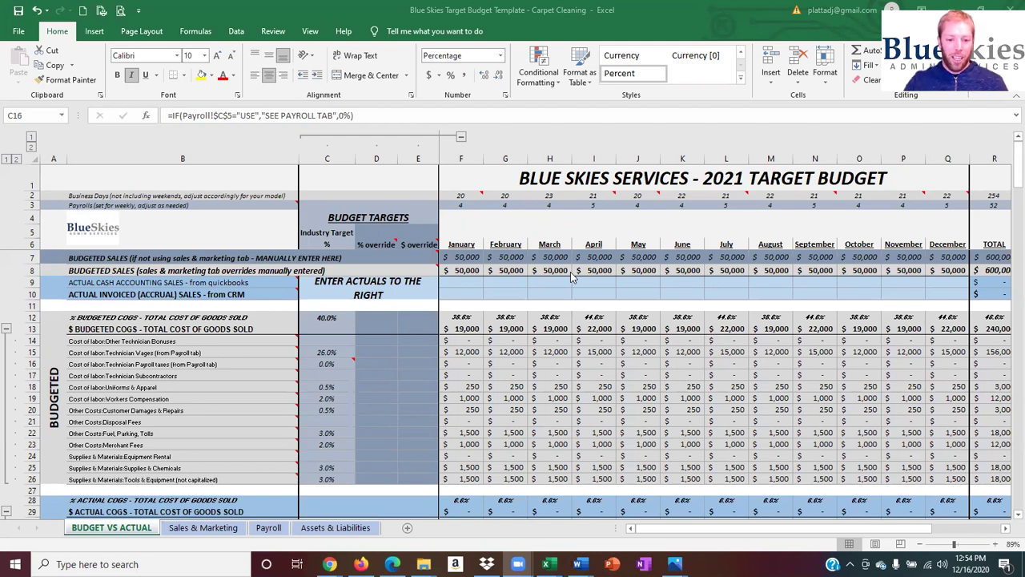
Set March's manually entered budgeted sales to 60,000
left_click(554, 257)
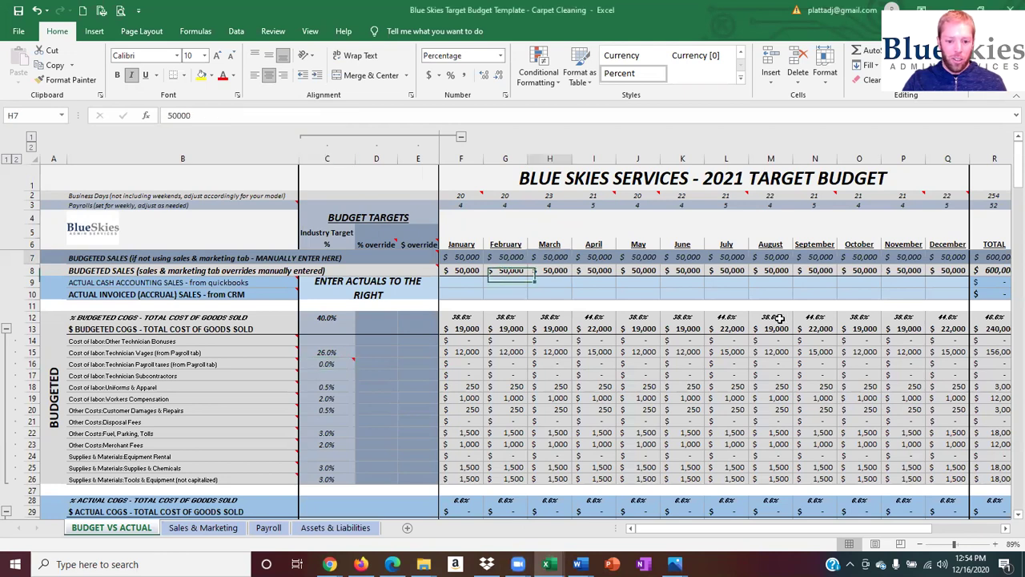
type("60")
key("Return")
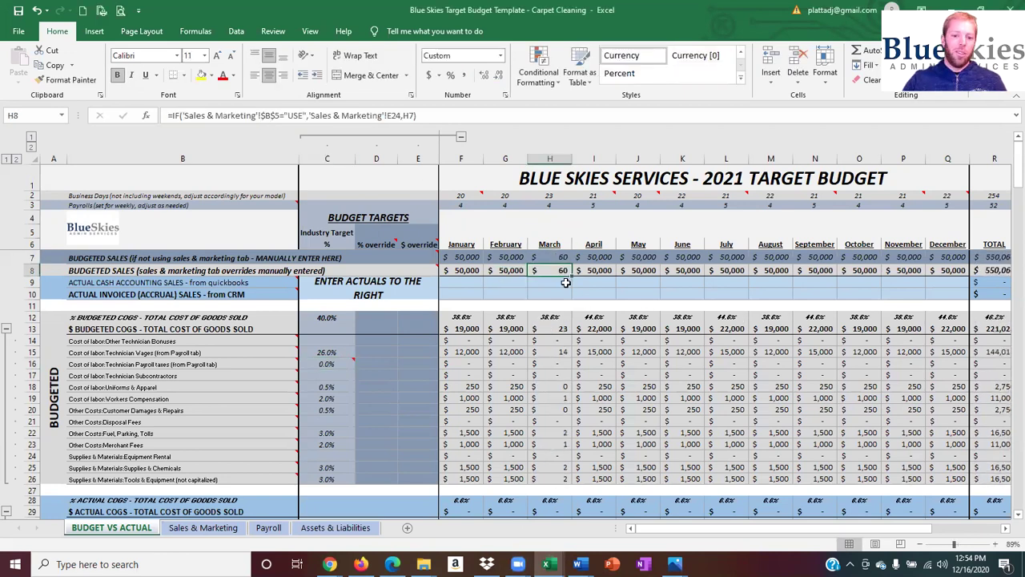
left_click(557, 257)
type("60000")
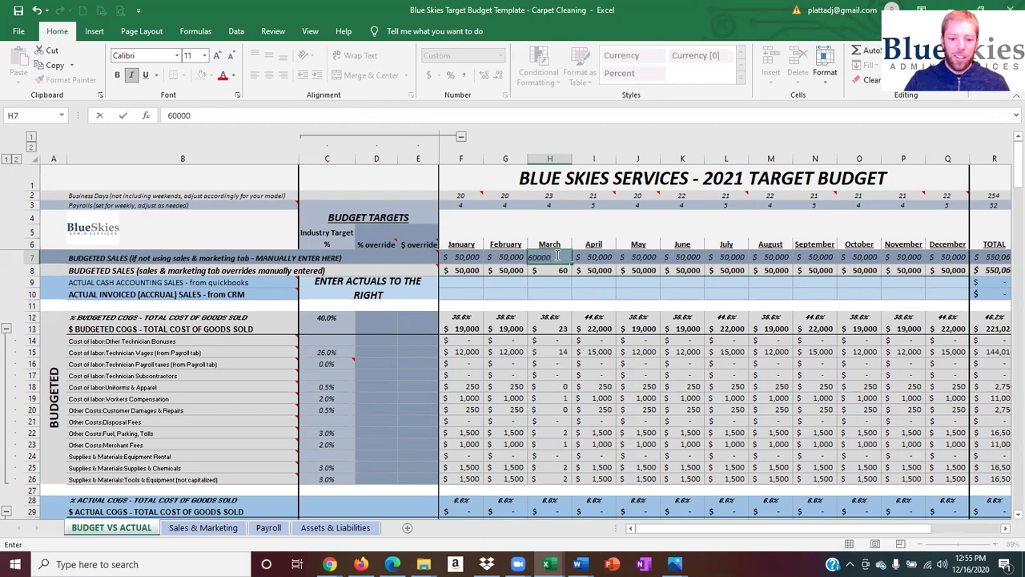
key("Return")
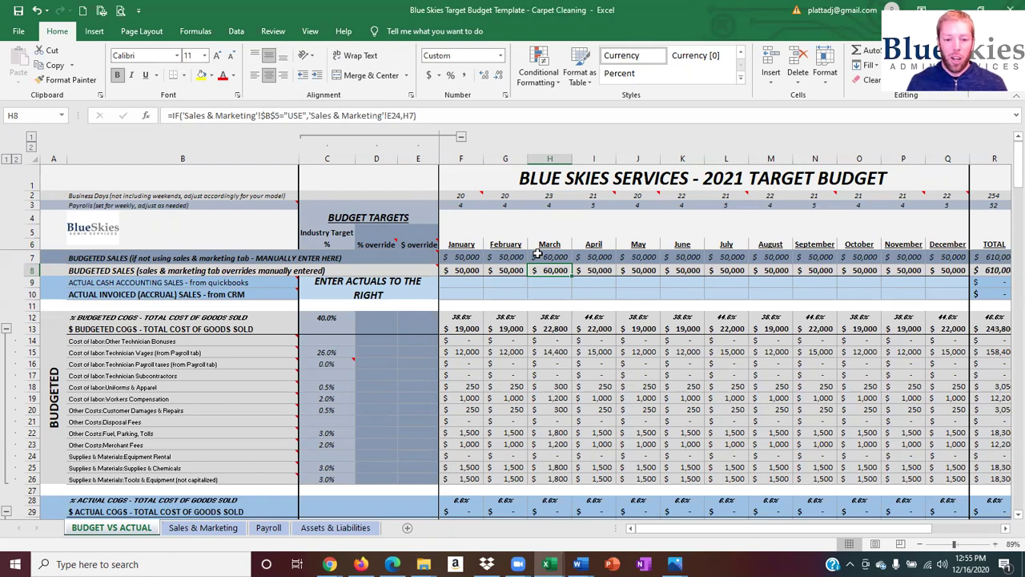
Remove the italic formatting from the January to December percentages in the budgeted COGS row
left_click(461, 206)
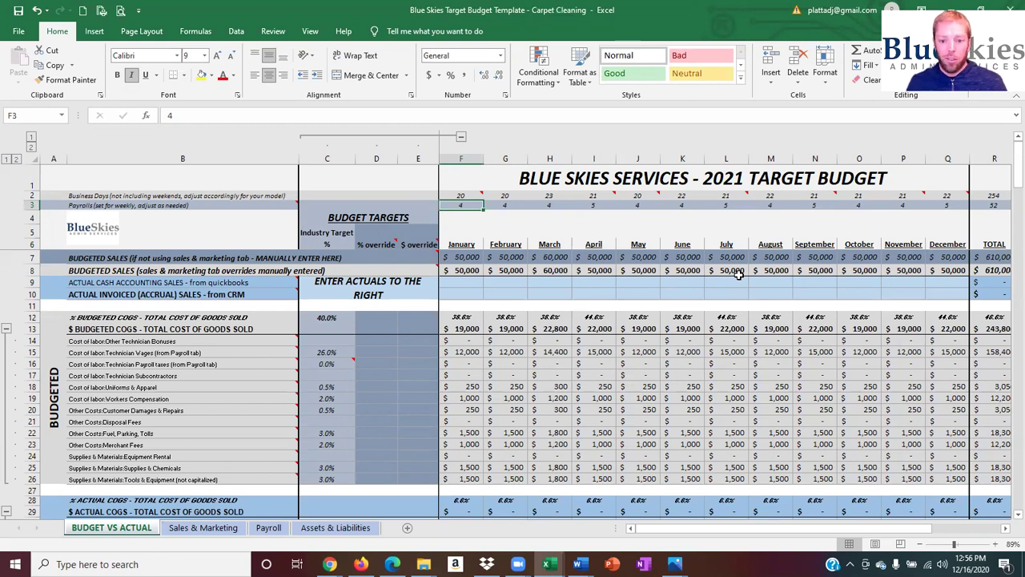
mouse_move(600, 195)
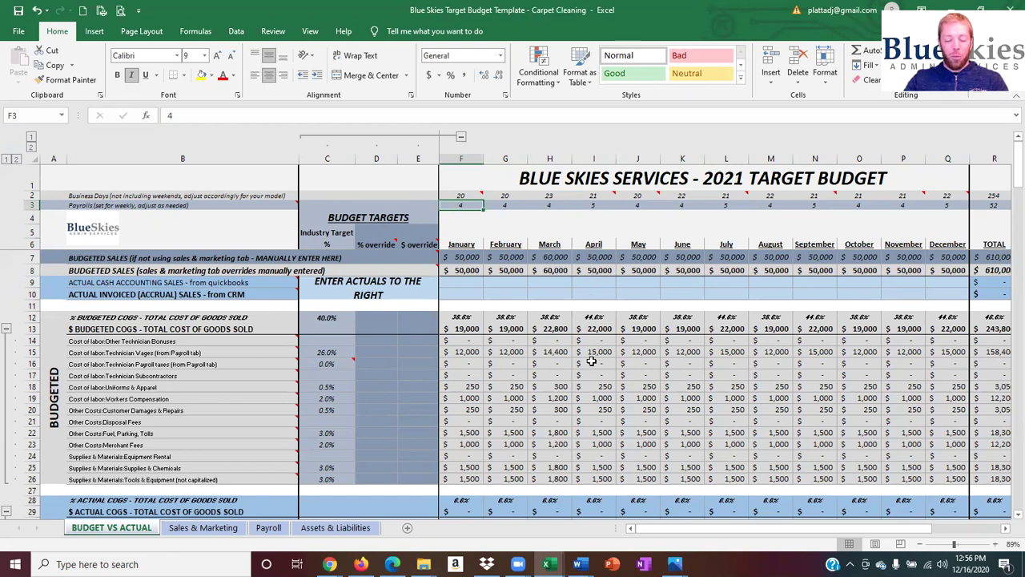
left_click(599, 317)
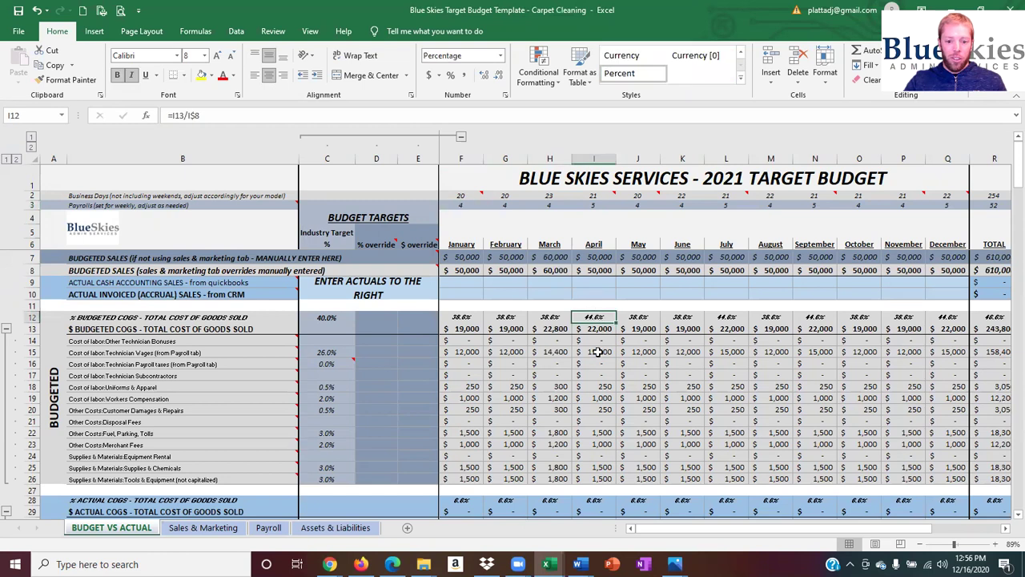
left_click_drag(463, 312, 962, 317)
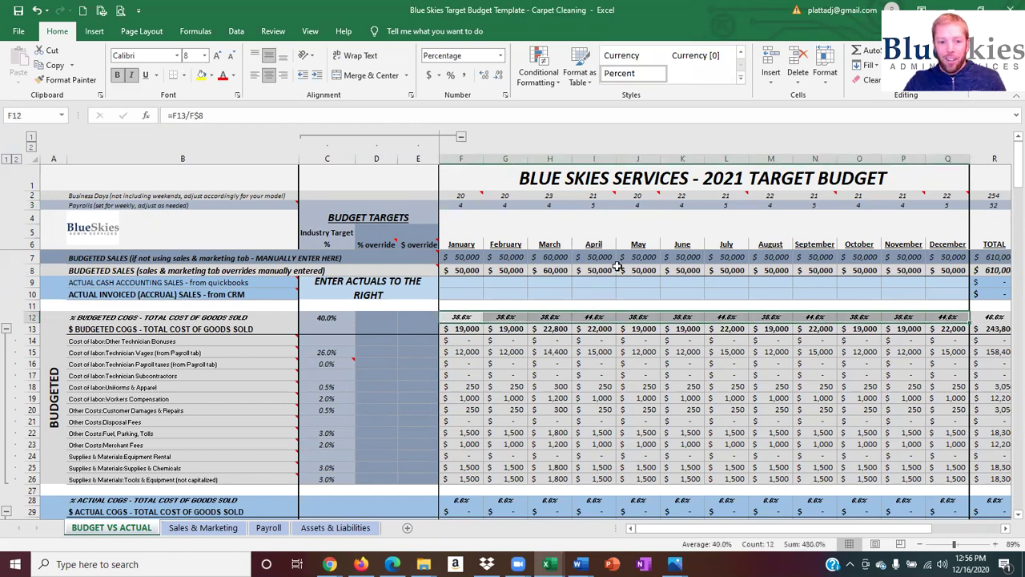
left_click(131, 74)
left_click_drag(600, 352, 600, 340)
left_click(590, 315)
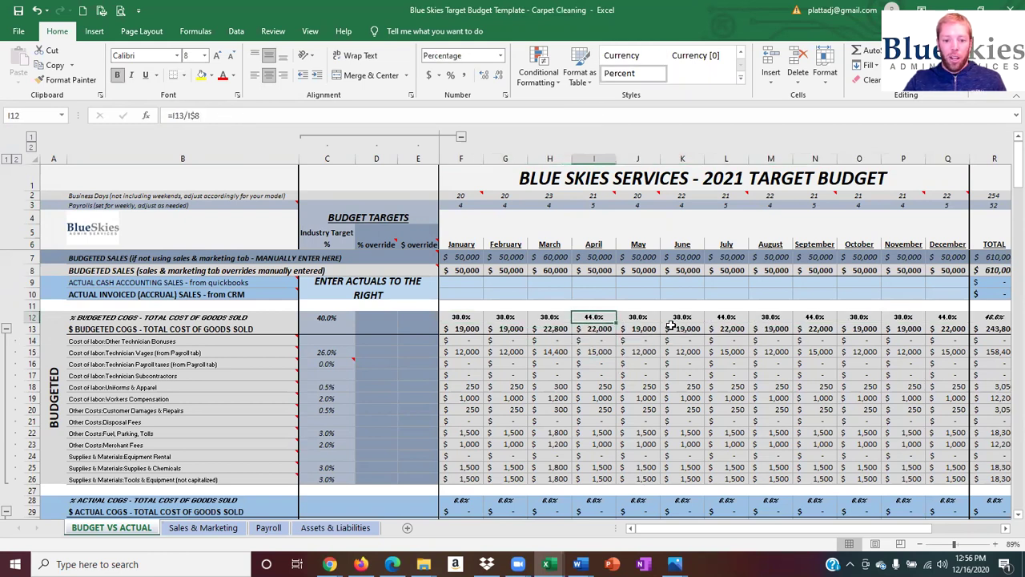
Examine the monthly payroll counts, the manually entered budgeted sales and the formulas in the budgeted sales row below them
left_click(552, 317)
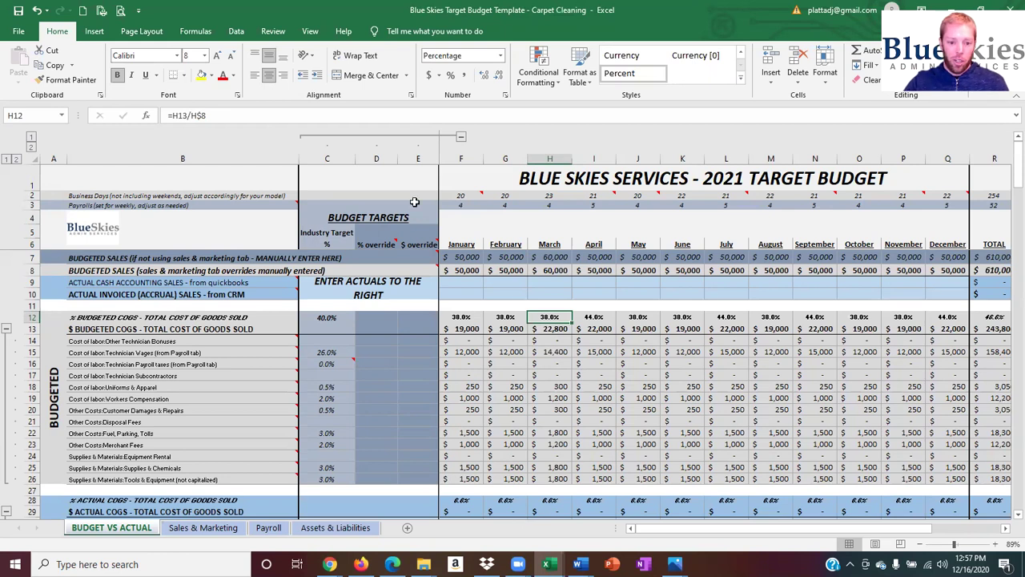
left_click_drag(461, 206, 947, 207)
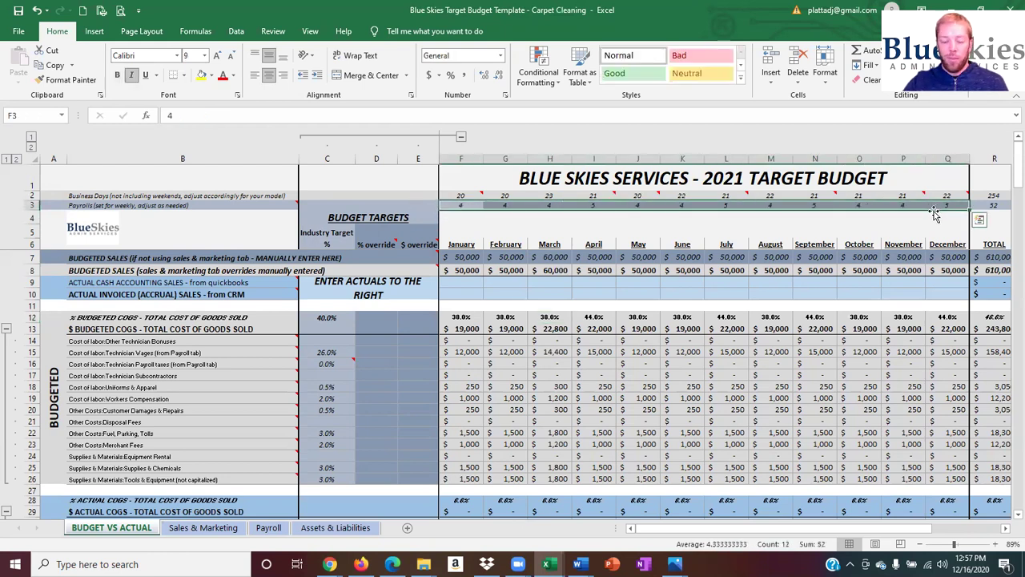
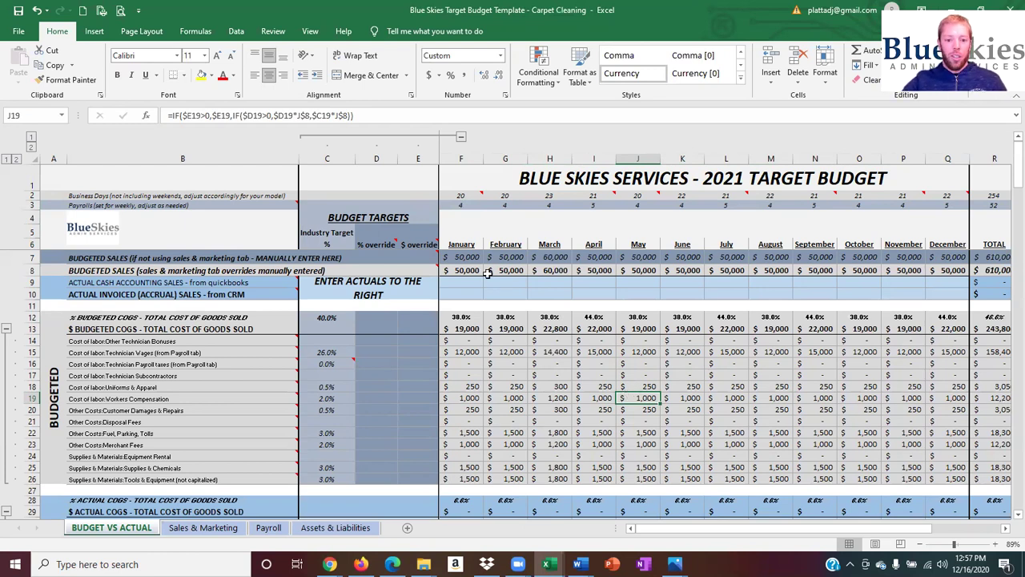
left_click_drag(469, 256, 949, 258)
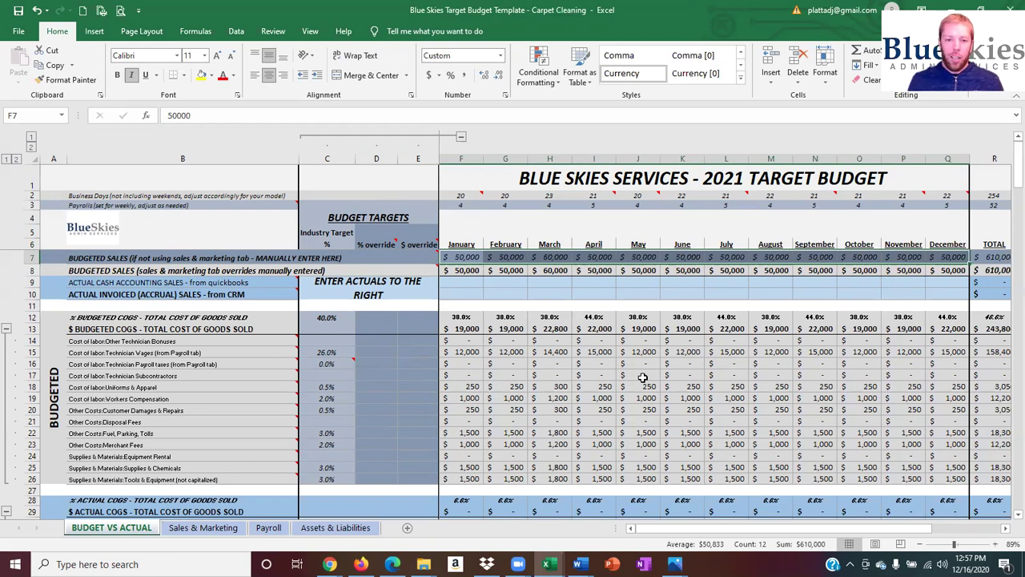
left_click(479, 271)
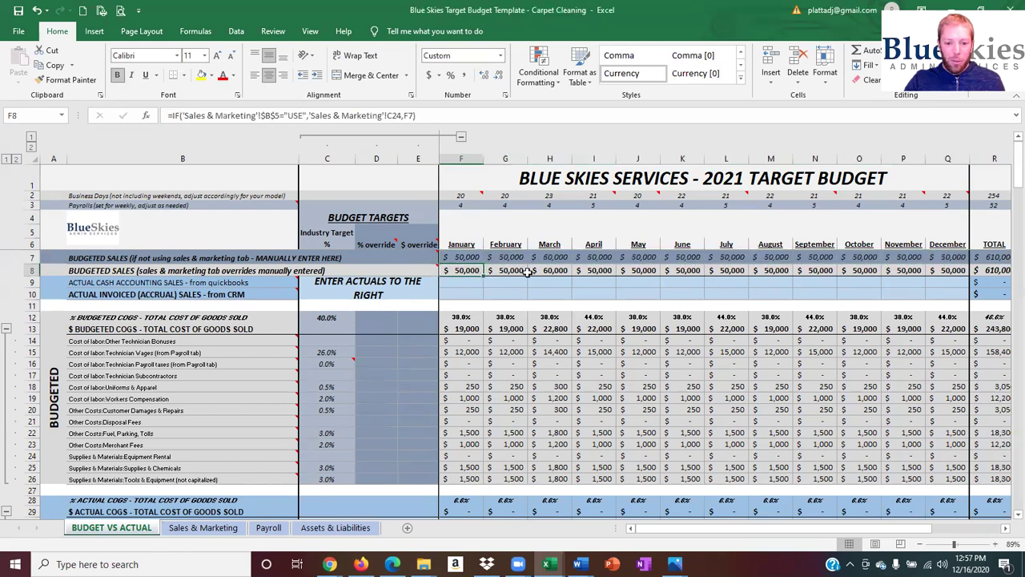
left_click(559, 271)
left_click(597, 271)
left_click(646, 271)
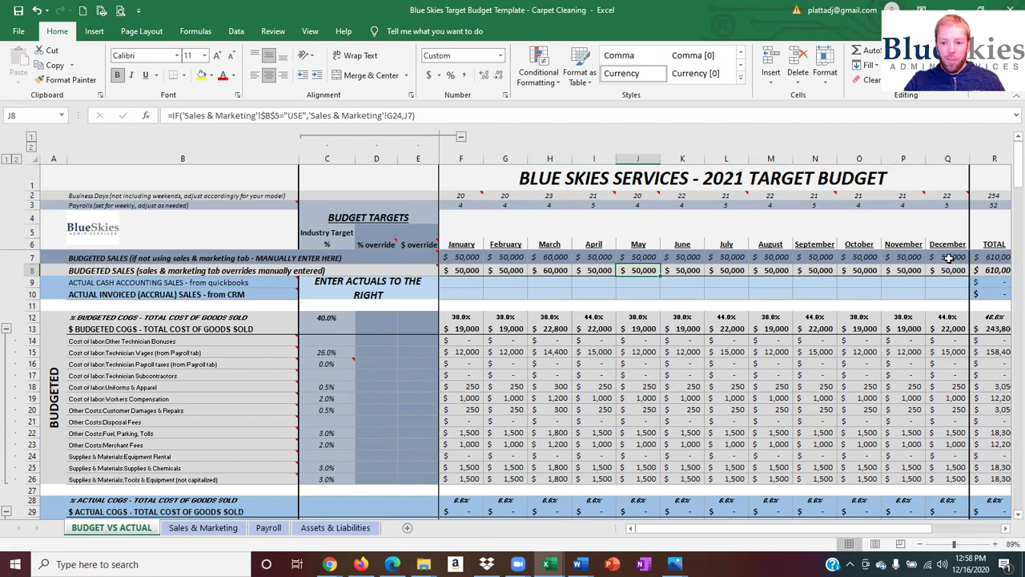
Set April's manually entered budgeted sales to 55,000
left_click(643, 256)
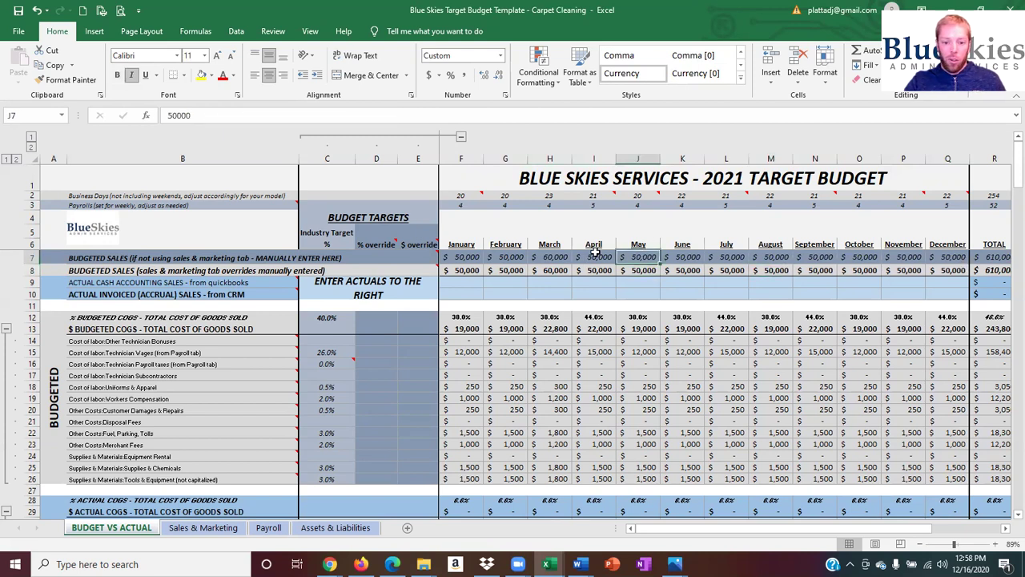
left_click(595, 257)
type("55000")
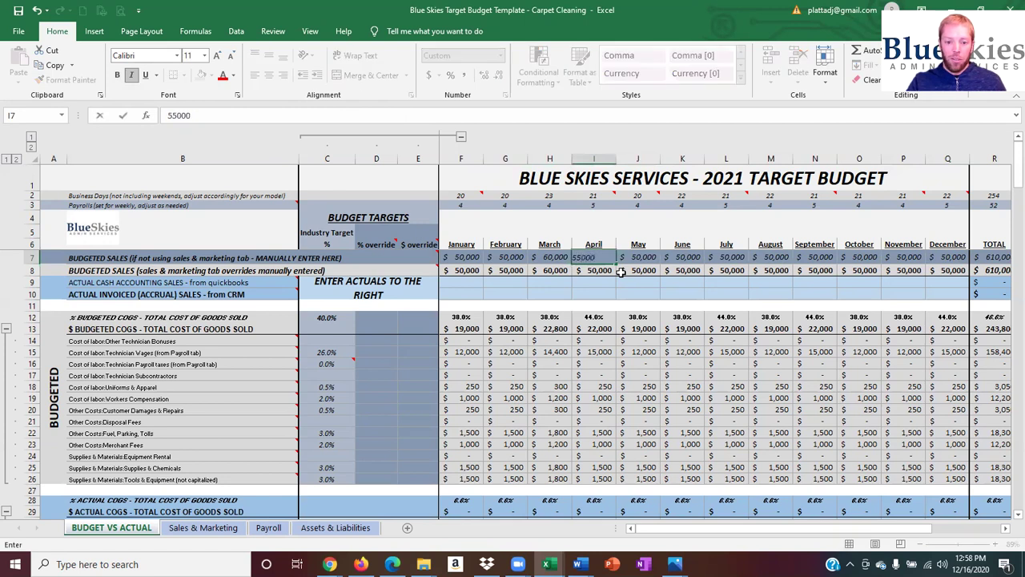
key("Return")
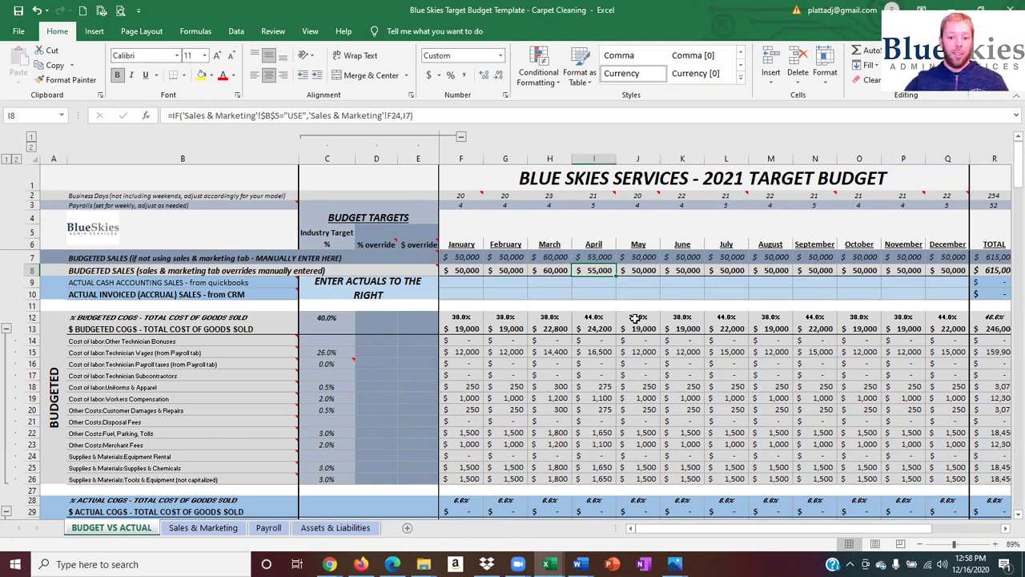
Return April's manually entered budgeted sales to 50,000
left_click_drag(472, 253, 957, 257)
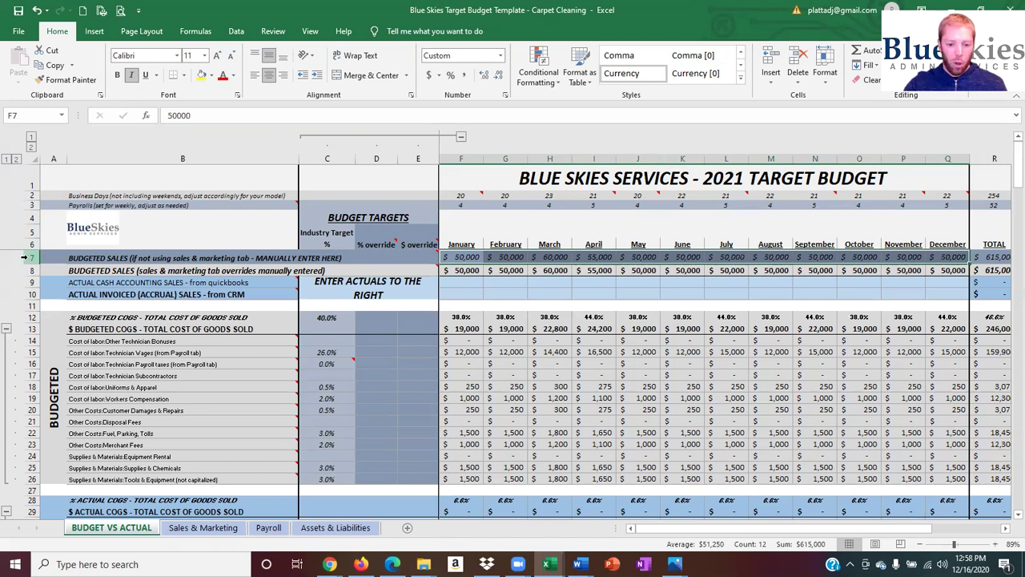
left_click(588, 257)
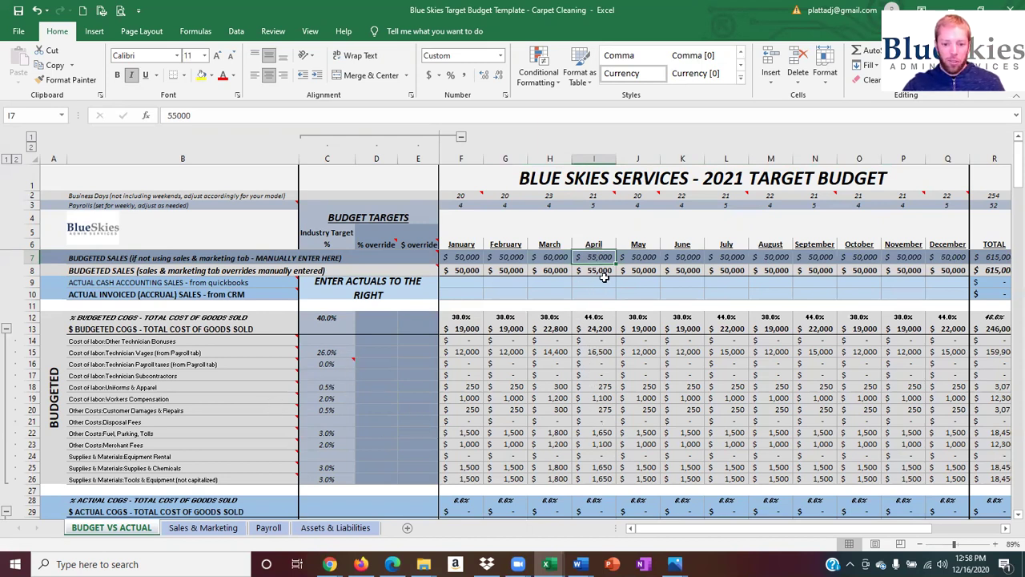
type("50000")
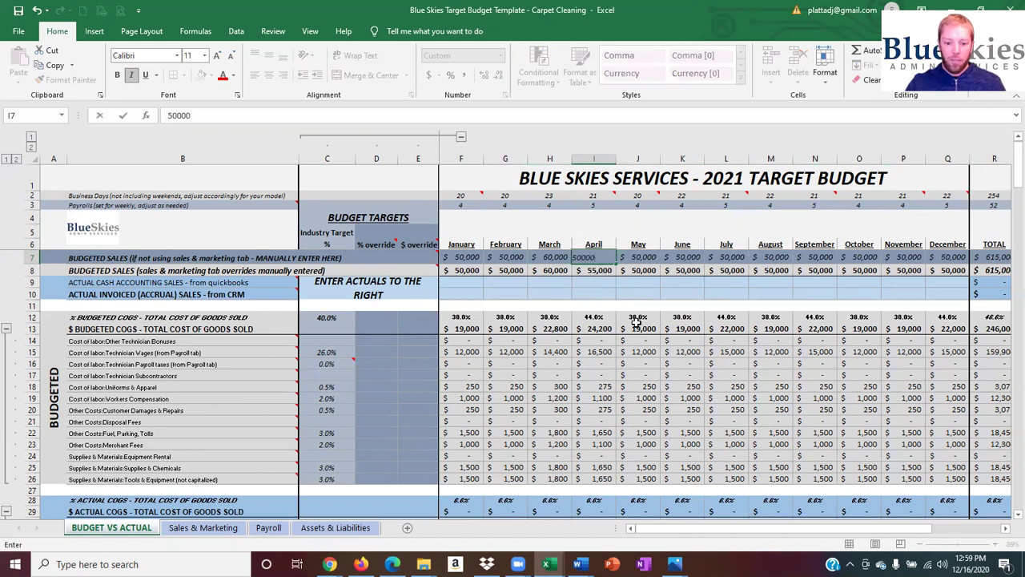
key("Return")
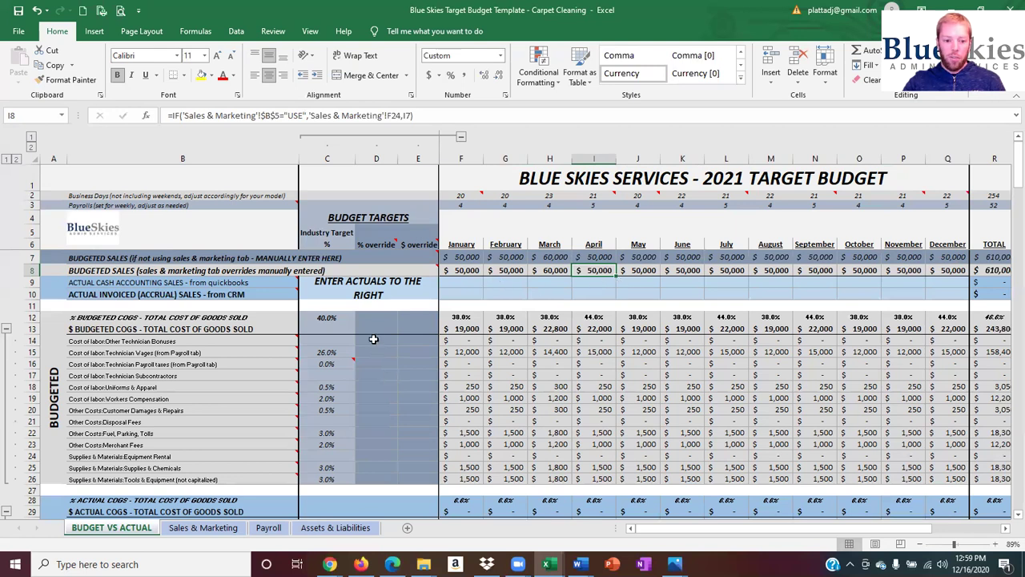
Examine the actual cash accounting sales and actual invoiced sales rows, focusing on the January entry cells
left_click_drag(461, 282, 938, 291)
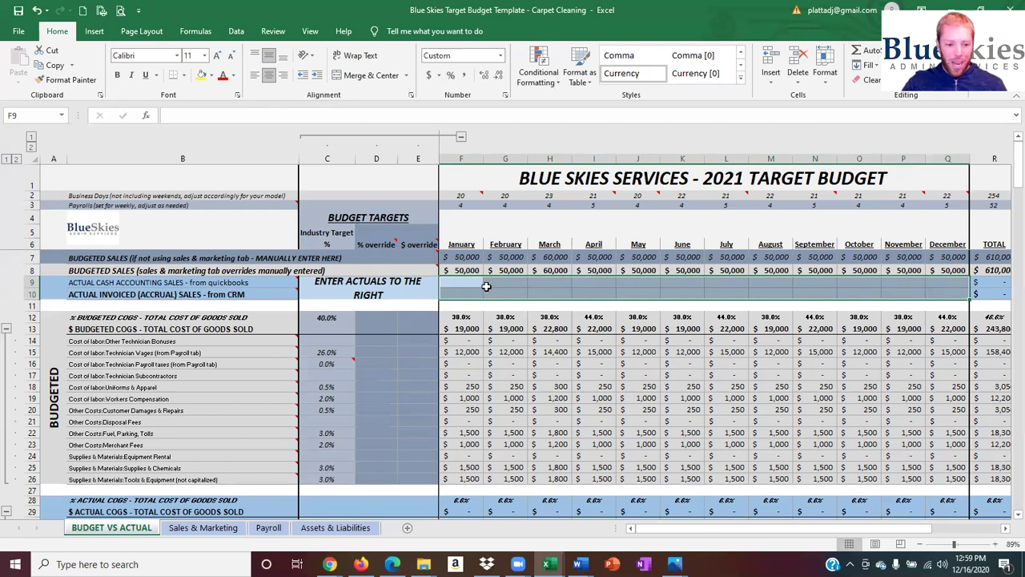
left_click(457, 292)
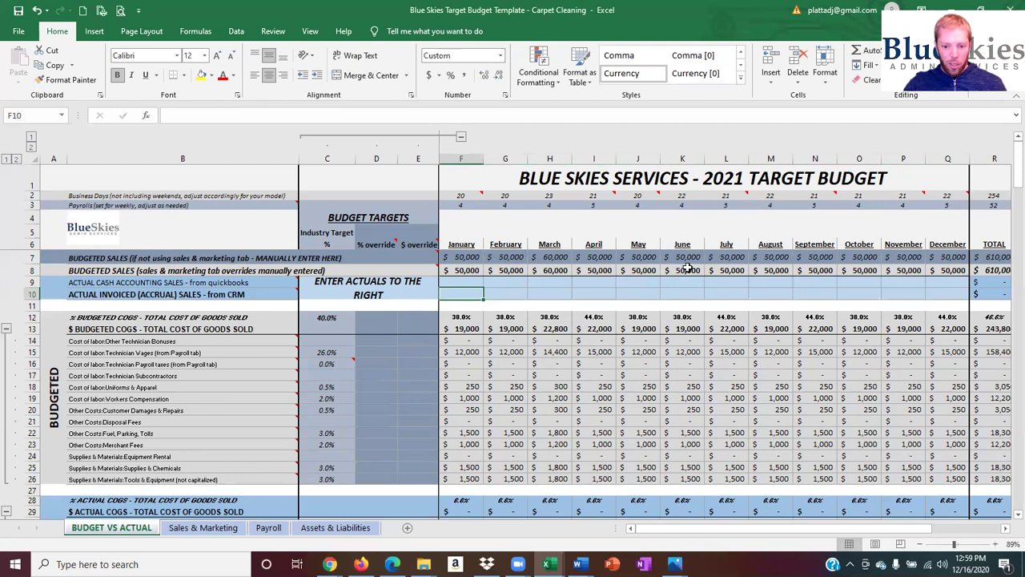
left_click(471, 285)
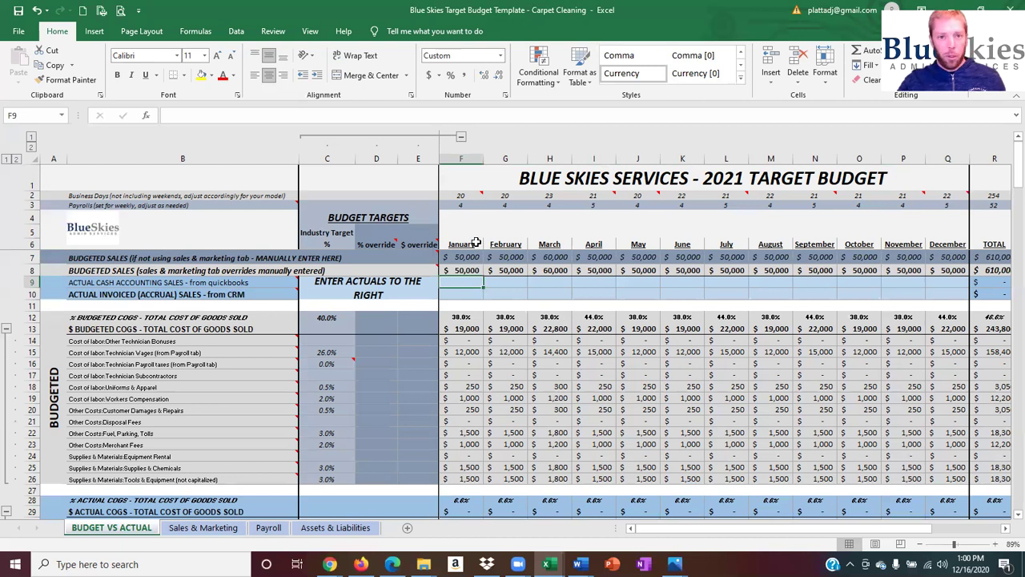
left_click(469, 295)
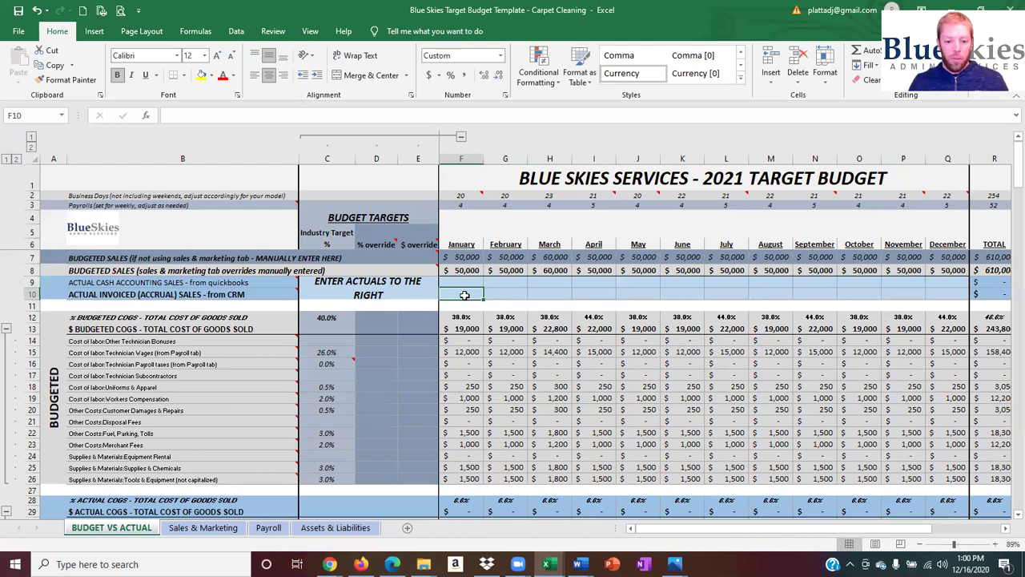
left_click(462, 279)
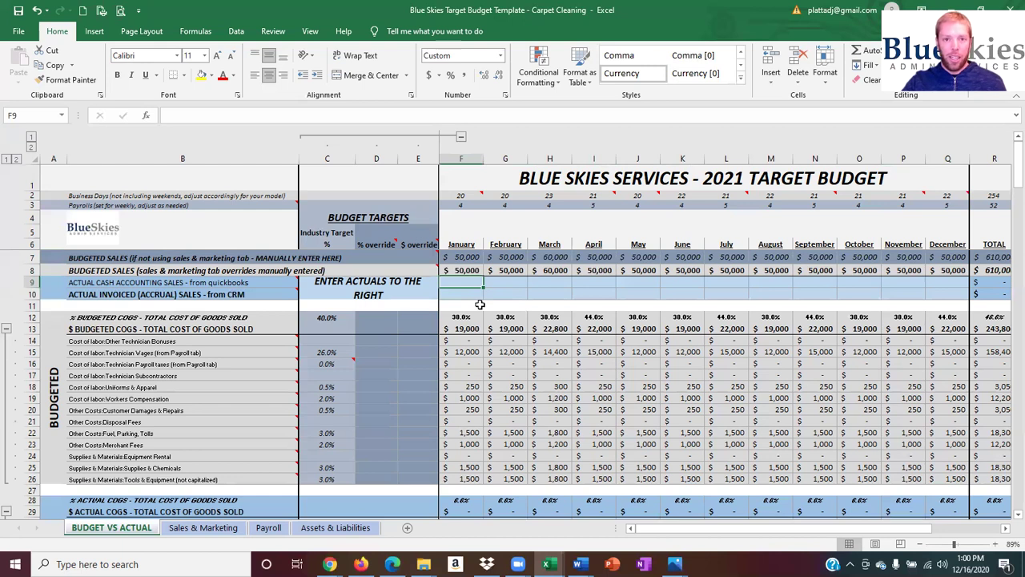
left_click(470, 296)
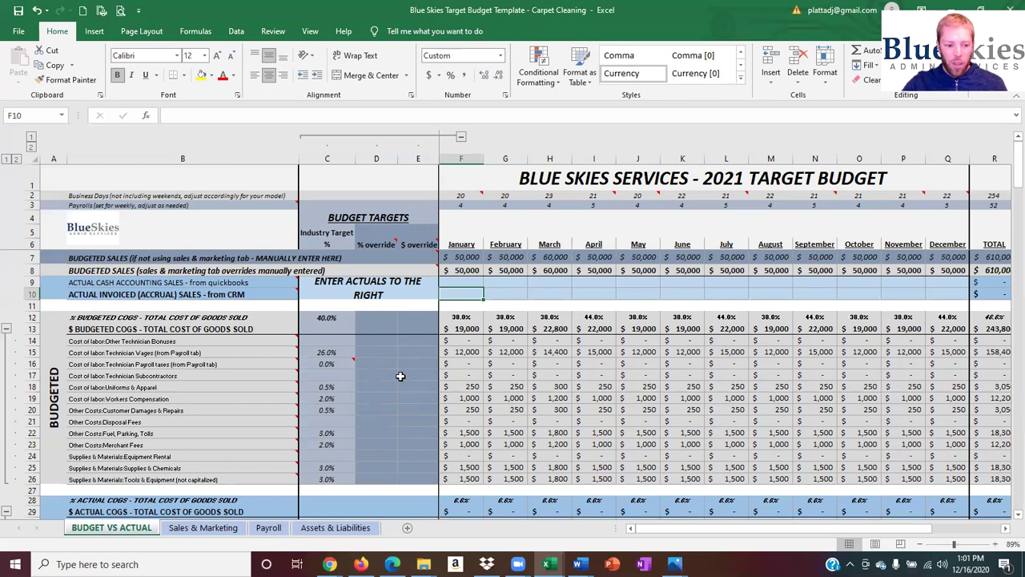
Examine the industry target percentages for technician wages, uniforms and apparel, and workers compensation
mouse_move(339, 357)
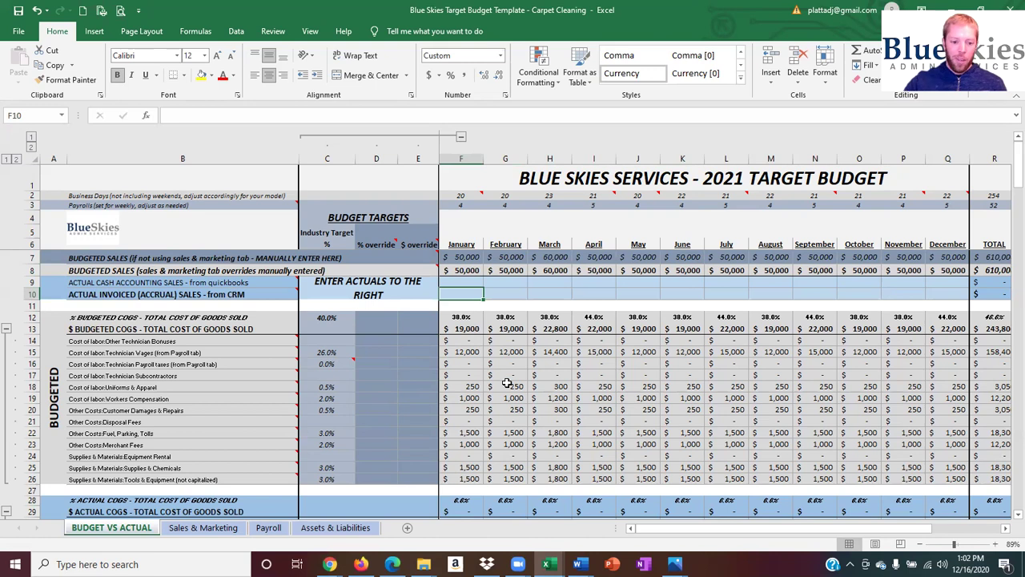
left_click(328, 354)
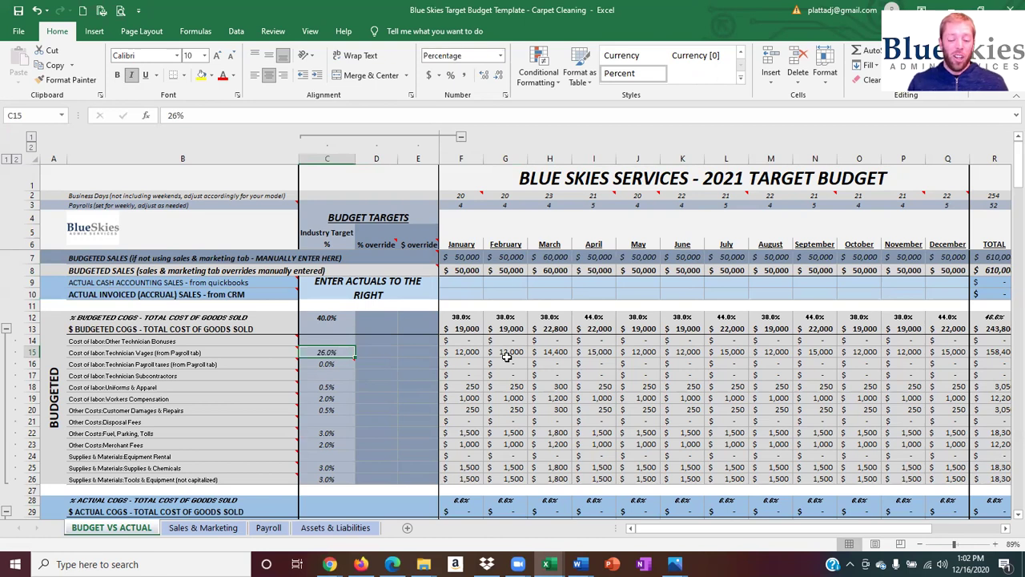
left_click(307, 388)
left_click(312, 399)
left_click(339, 352)
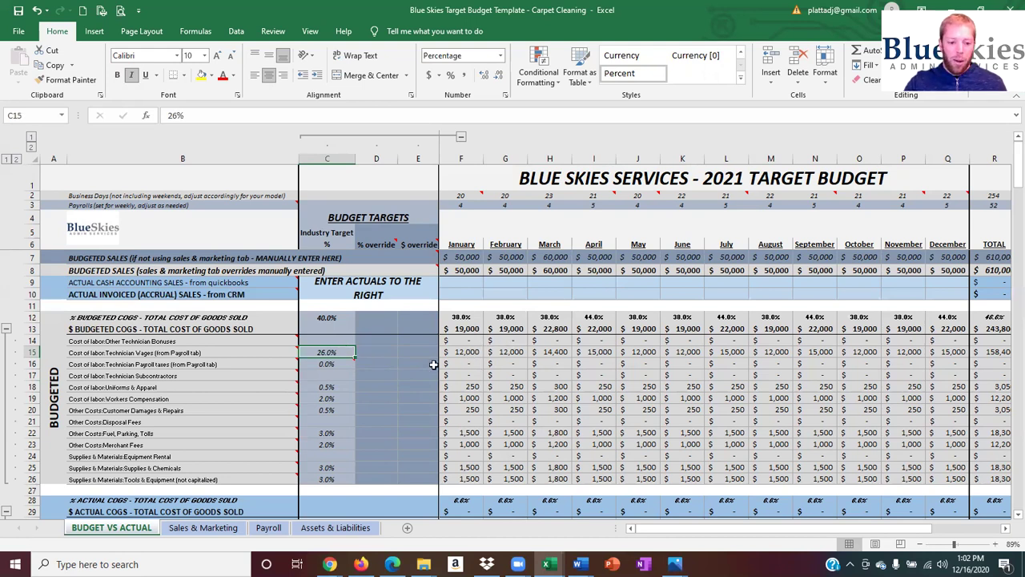
left_click(335, 388)
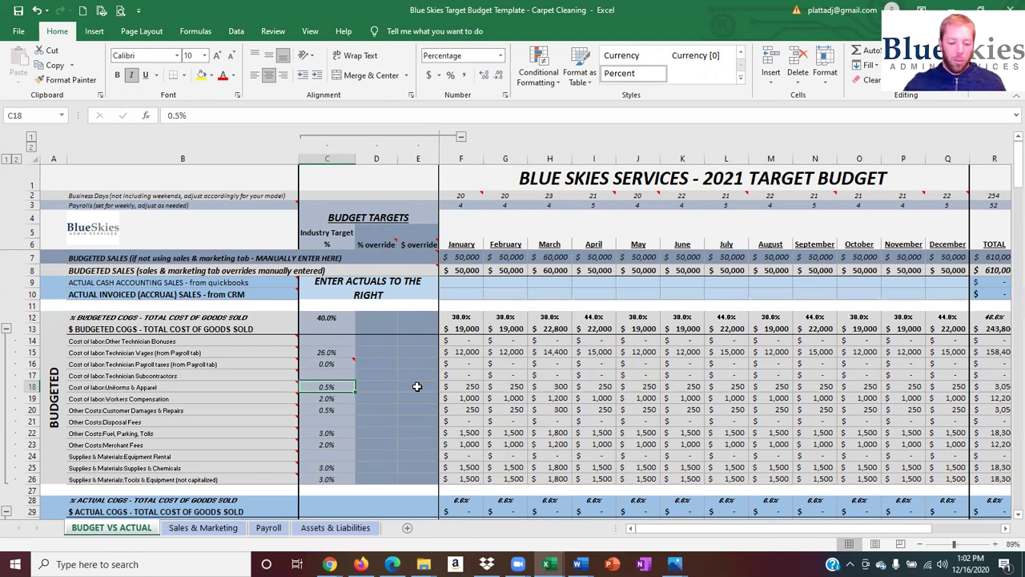
left_click(340, 397)
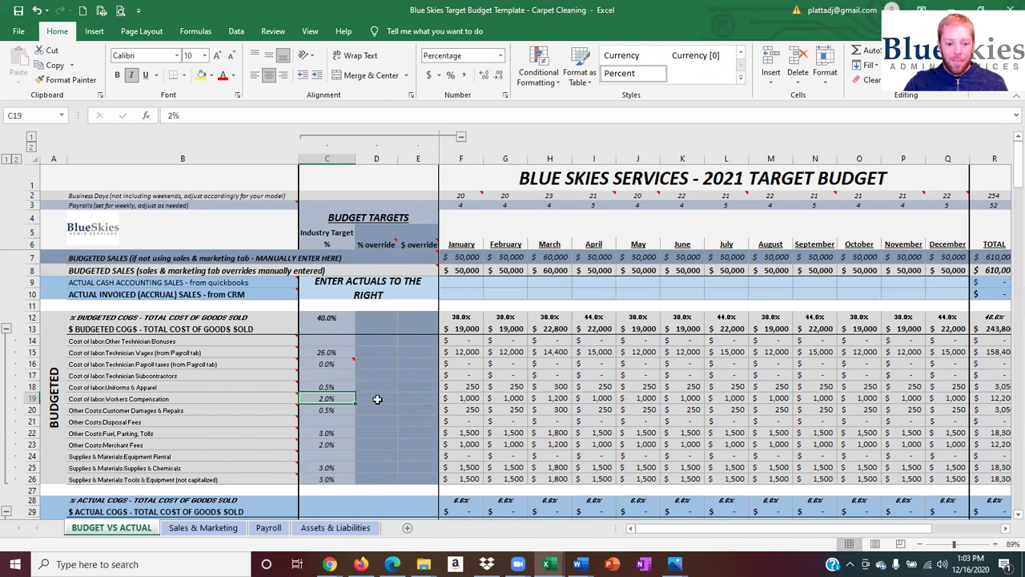
Enter a percentage override of 2.5 for the workers compensation cost of labor
left_click(378, 398)
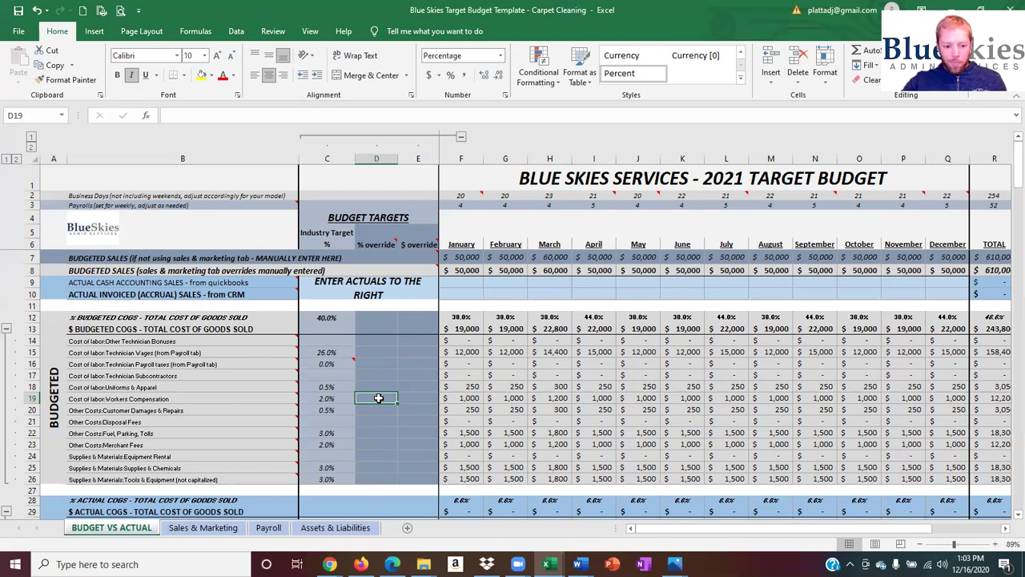
type("2.5")
key("Return")
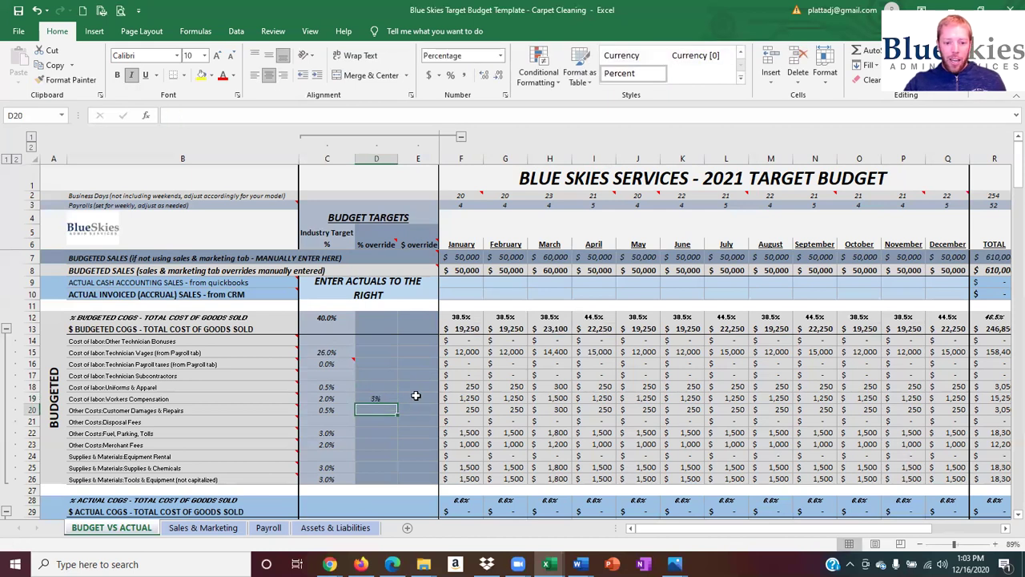
Show the workers compensation percentage override with one decimal place
left_click(366, 398)
left_click(485, 76)
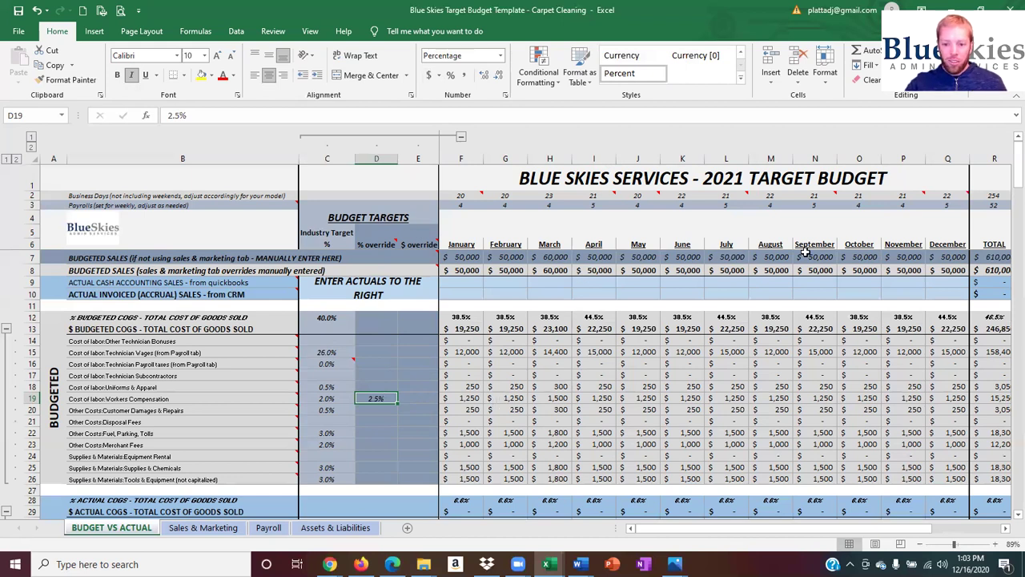
Set July's manually entered budgeted sales to 100,000 and check July's budgeted workers compensation amount
left_click(741, 257)
type("100000")
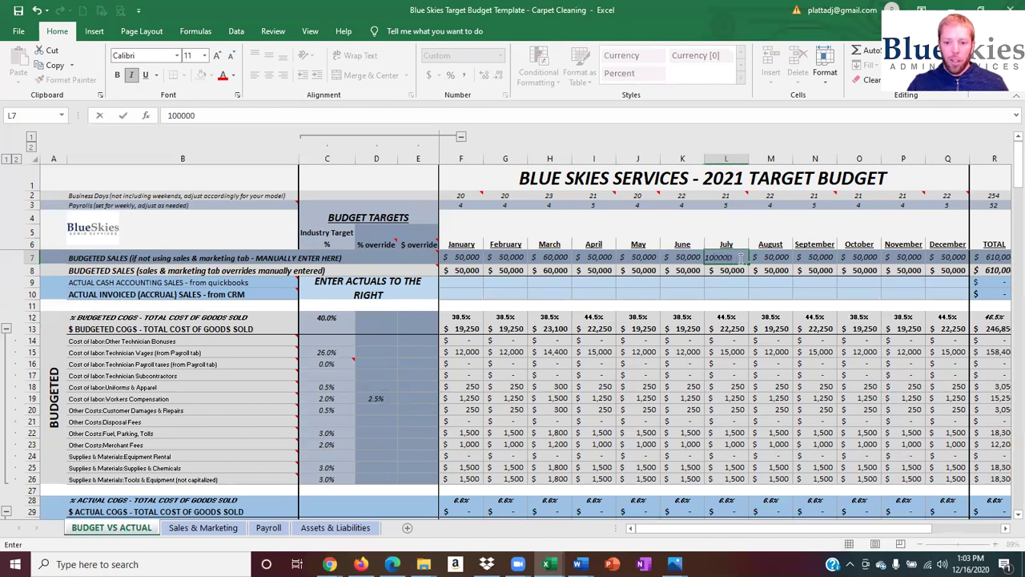
key("Return")
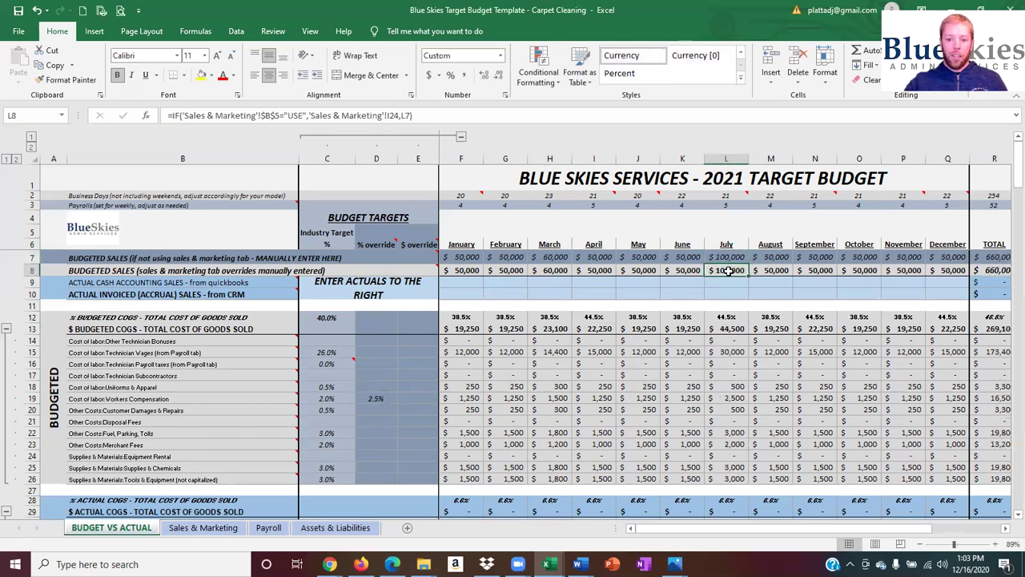
left_click(728, 398)
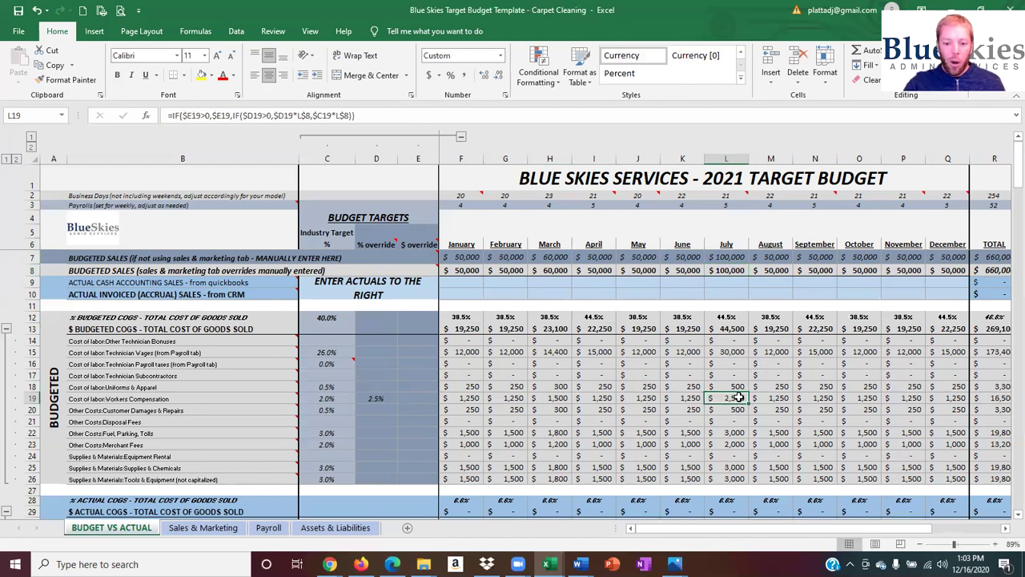
Enter a dollar override of 1,250 for the workers compensation cost of labor
left_click(426, 401)
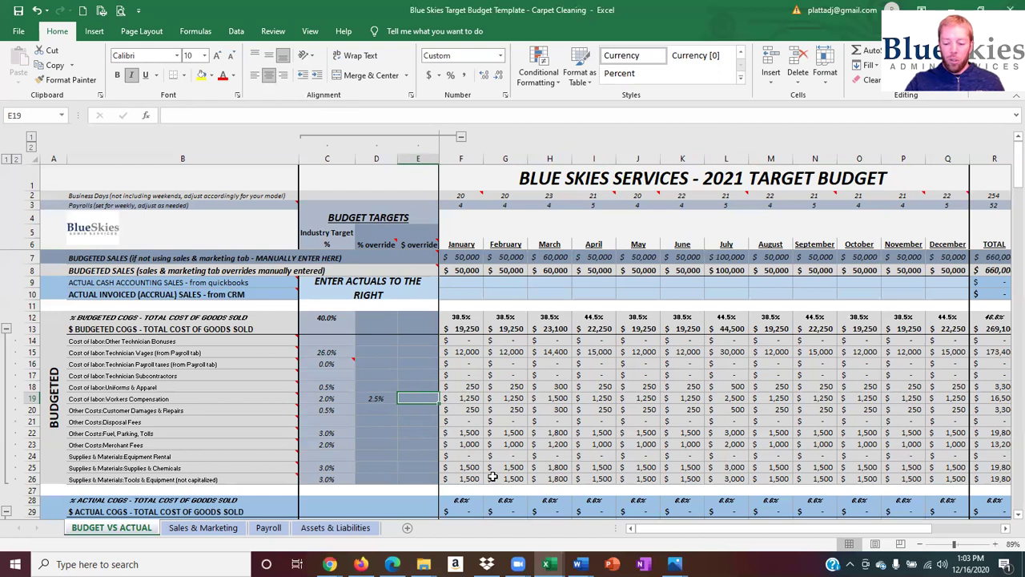
type("1250")
key("Return")
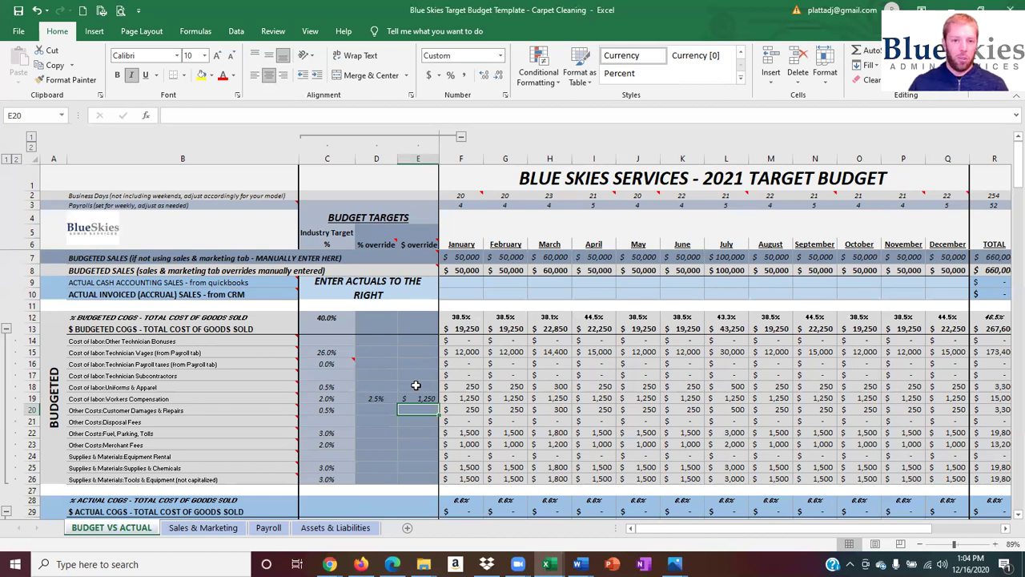
Clear the percentage and dollar overrides for the cost lines from uniforms and apparel through disposal fees
left_click_drag(380, 390, 422, 420)
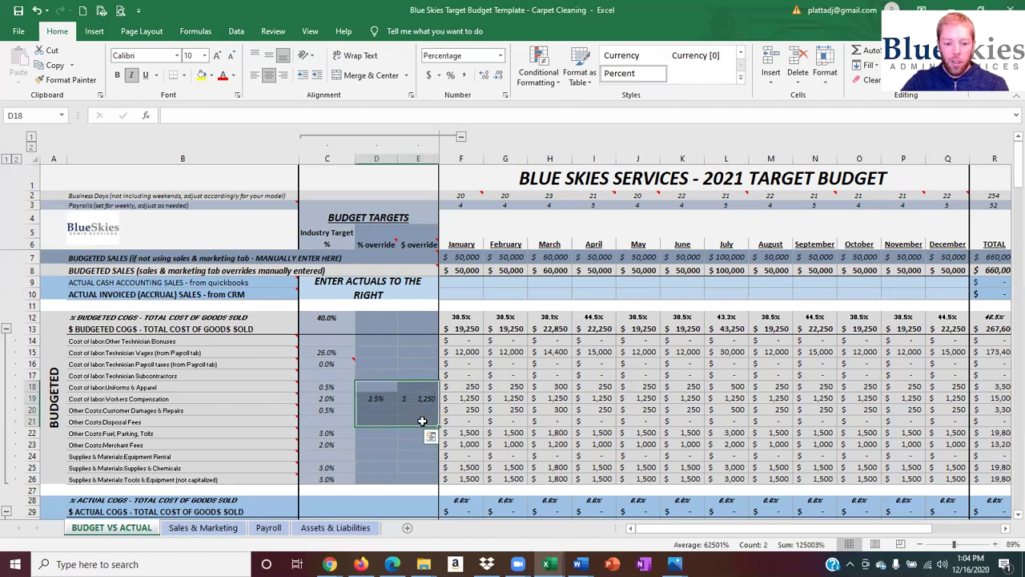
key("Delete")
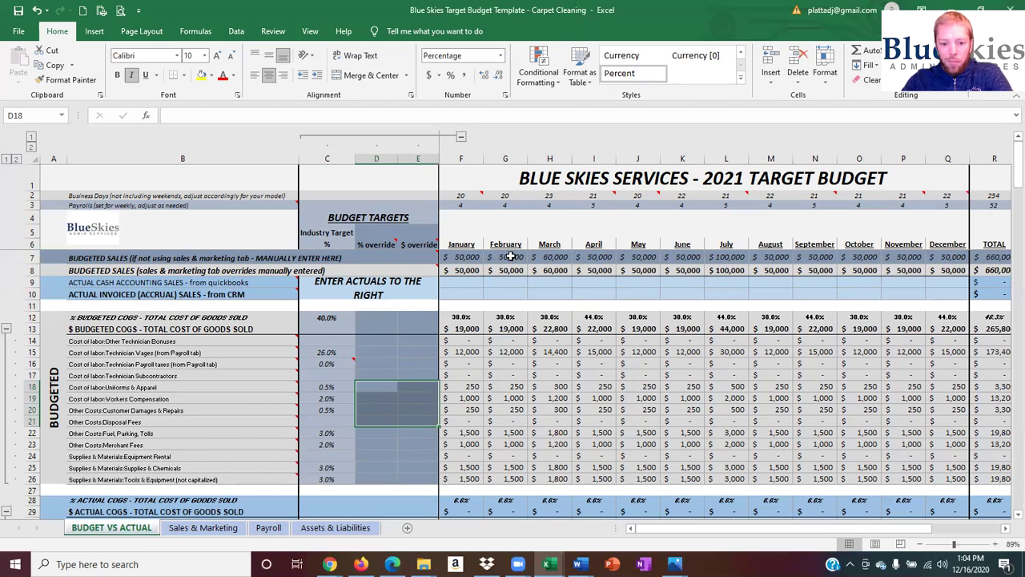
Examine the monthly budgeted sales, the industry targets from customer damages through tools and equipment, and the total cost of goods target
left_click_drag(479, 257, 947, 256)
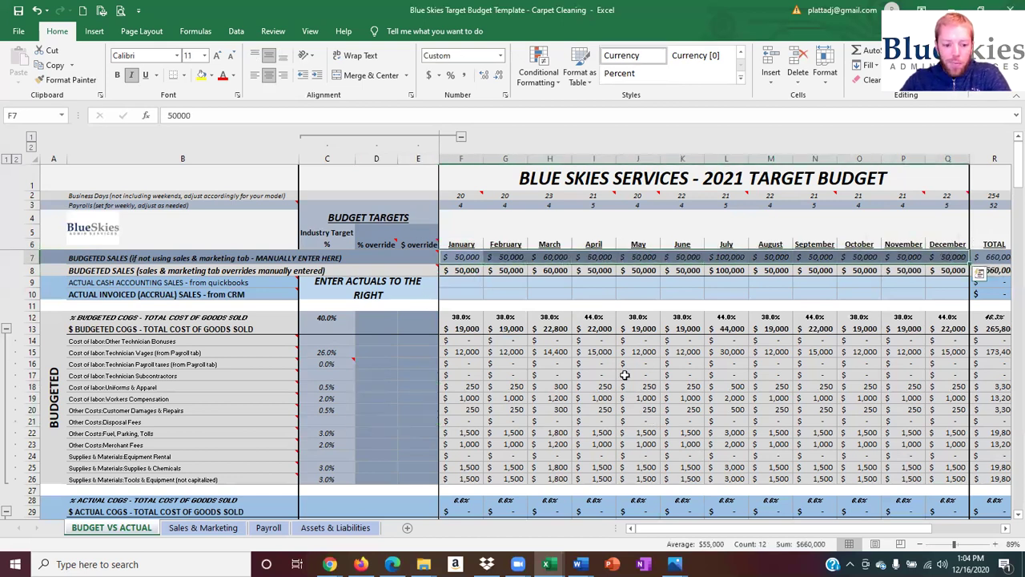
left_click(336, 411)
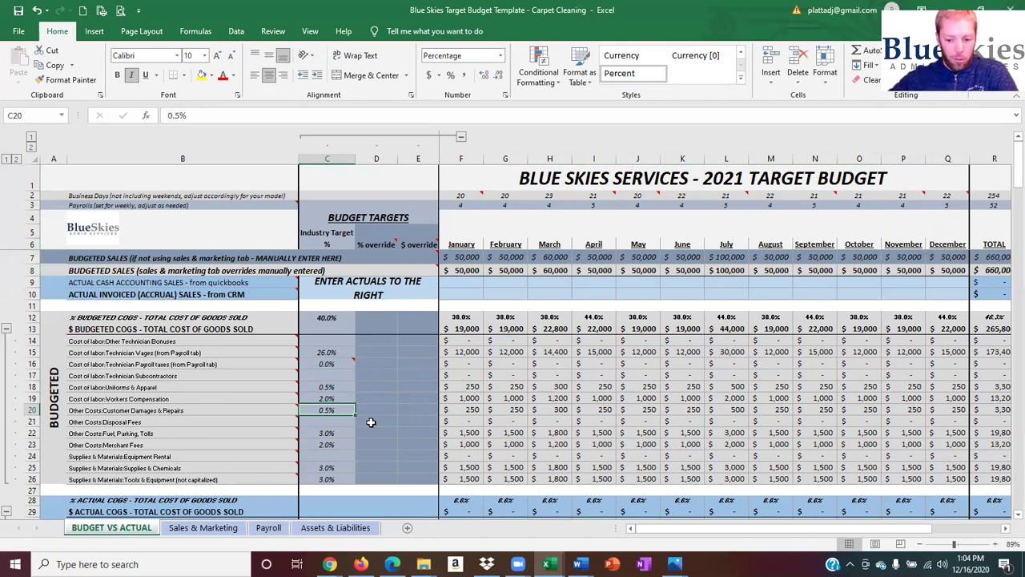
left_click(325, 435)
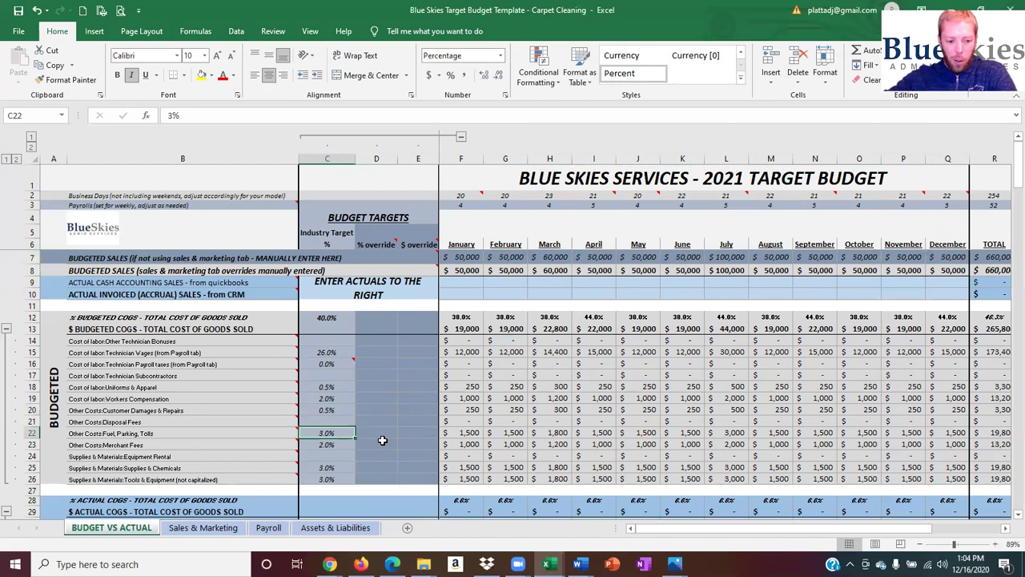
left_click(343, 446)
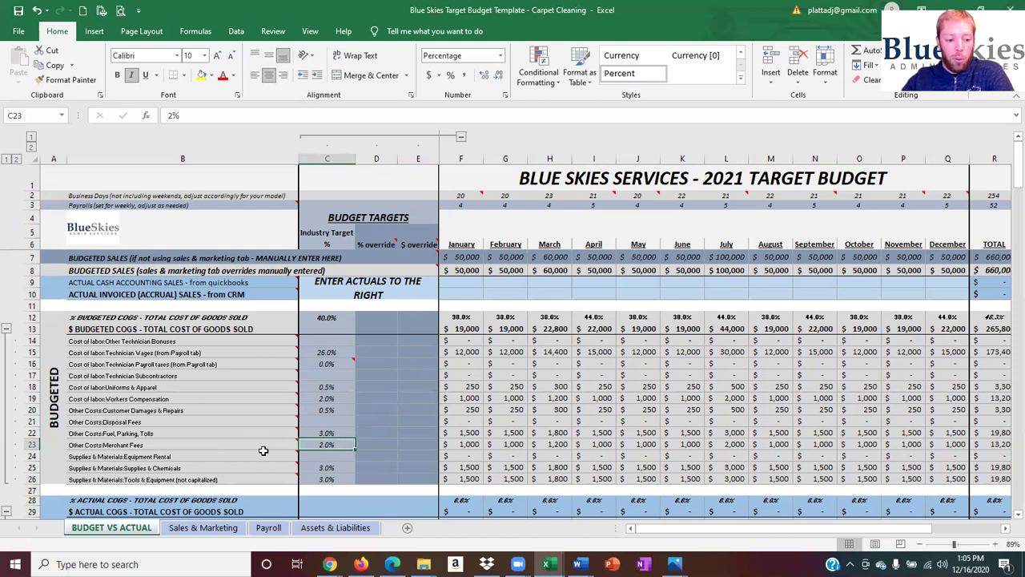
left_click(335, 470)
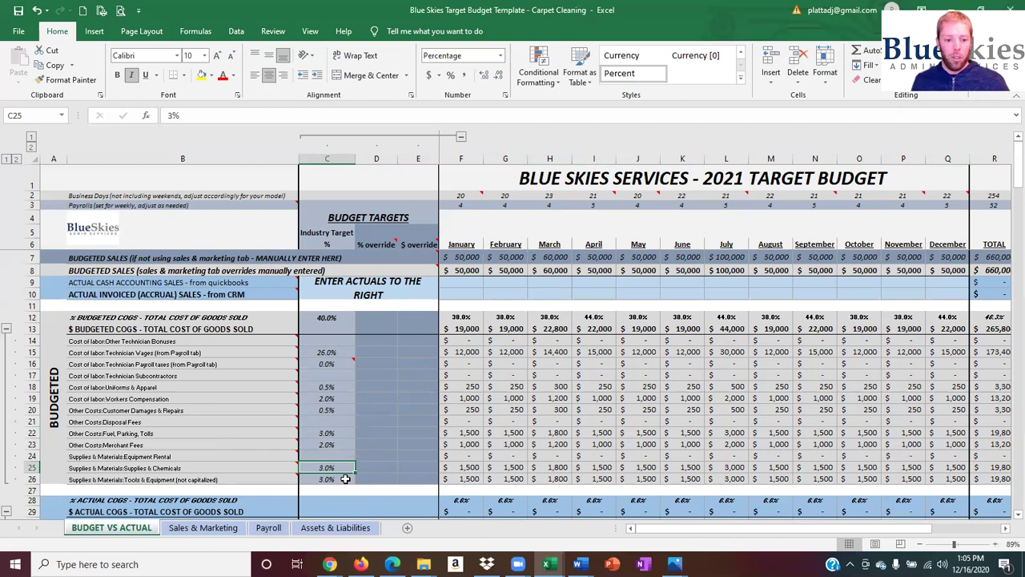
left_click(346, 479)
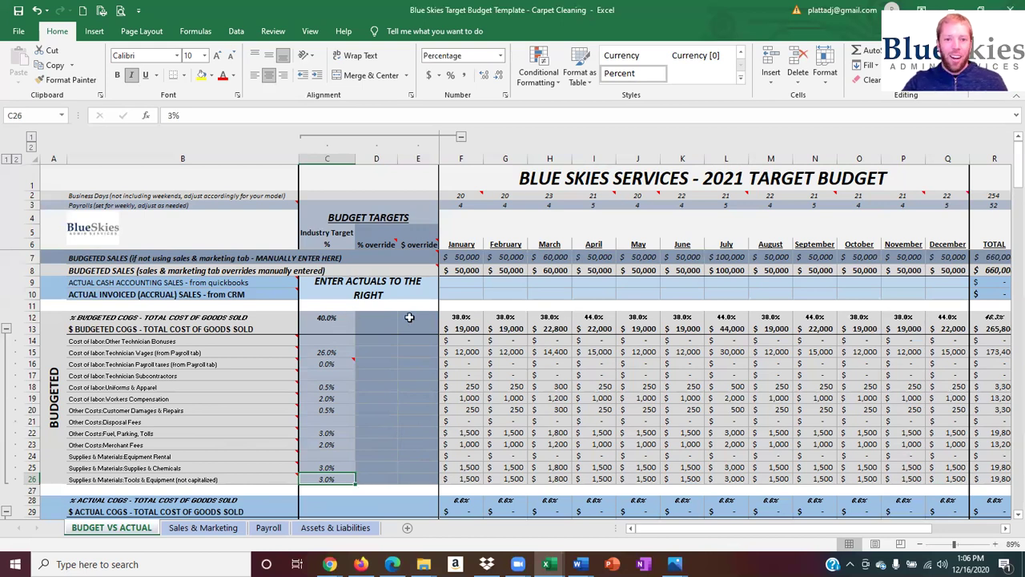
left_click(345, 318)
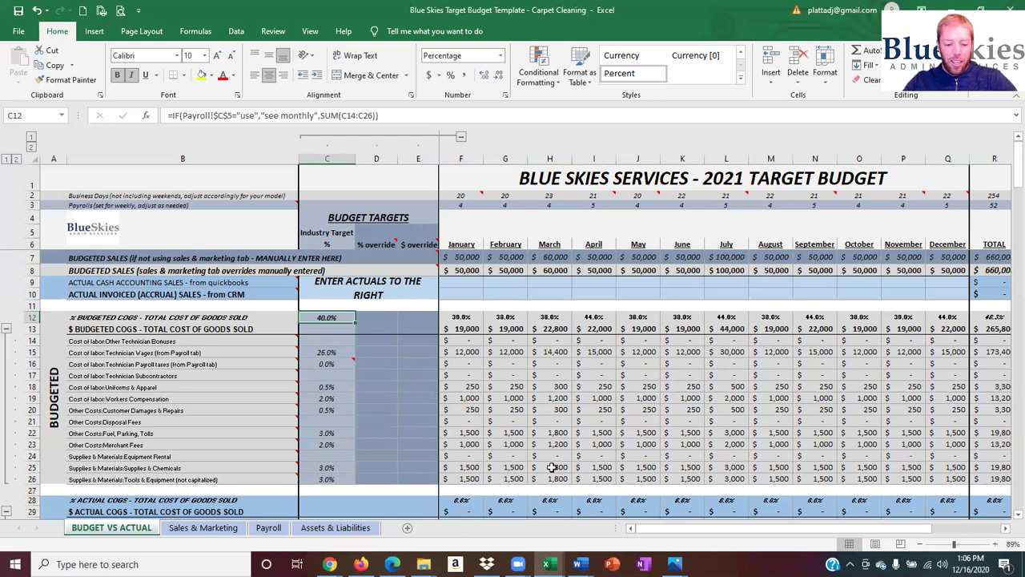
Examine January's entry cells in the actual cost of goods sold section, from technician bonuses to tools and equipment
scroll(593, 421, "down", 4)
scroll(599, 406, "down", 1)
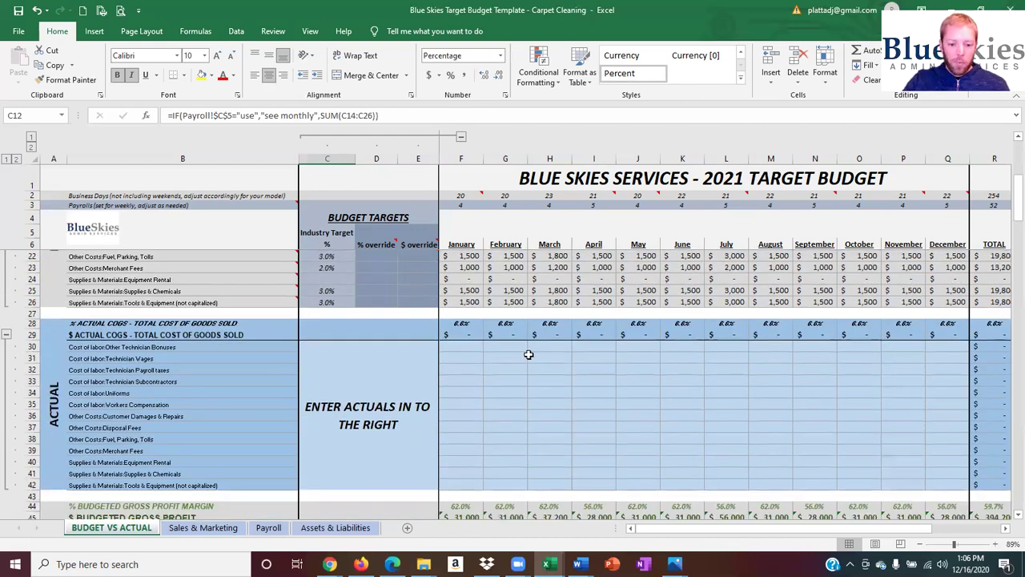
left_click(461, 357)
key("Down")
key("Down")
key("Down")
key("Down")
key("Down")
key("Down")
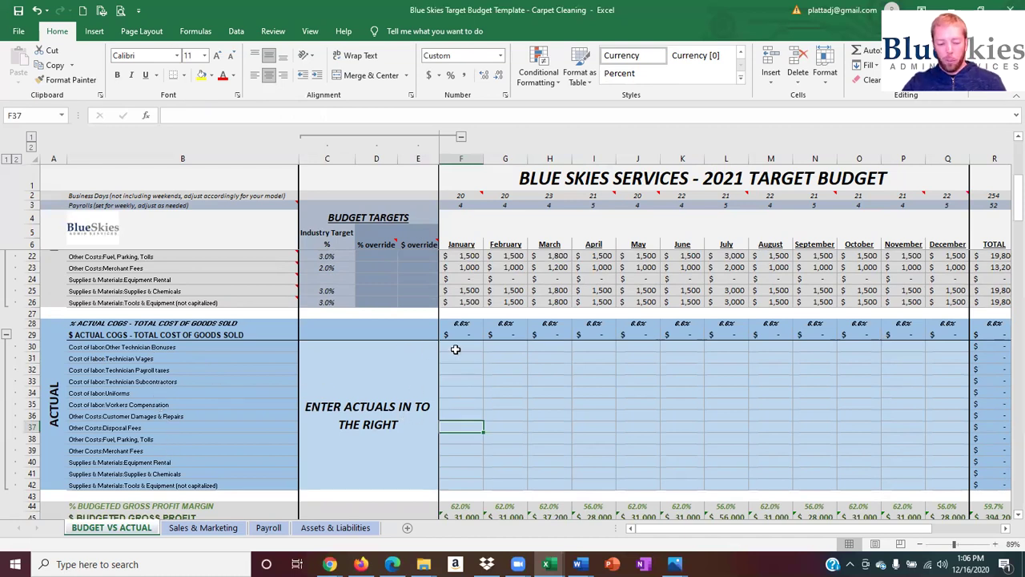
left_click_drag(463, 344, 470, 486)
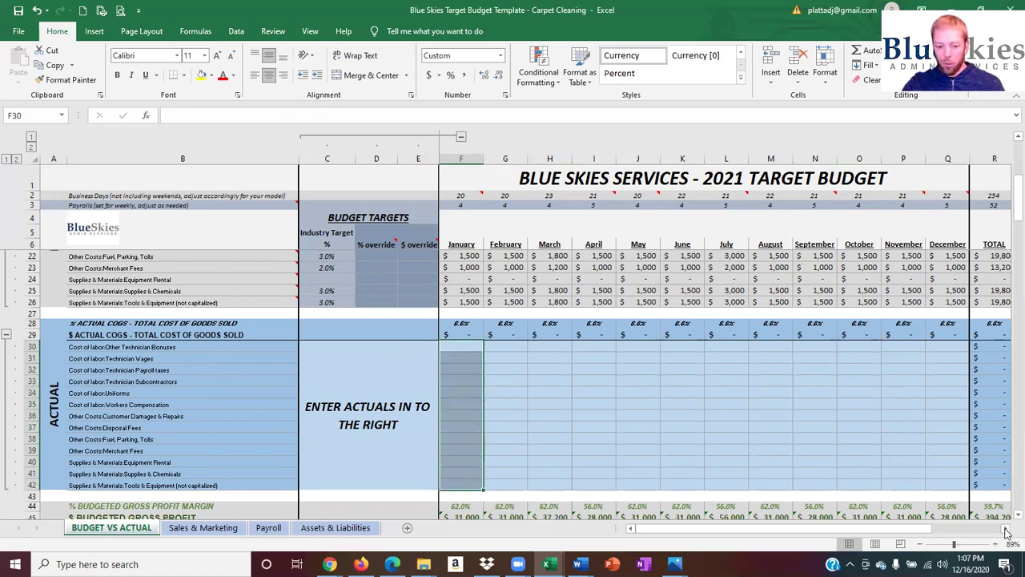
Examine the percent-of-revenue analysis for the budgeted cost of goods sold lines and their total
left_click(1007, 533)
left_click(1007, 533)
left_click(1007, 532)
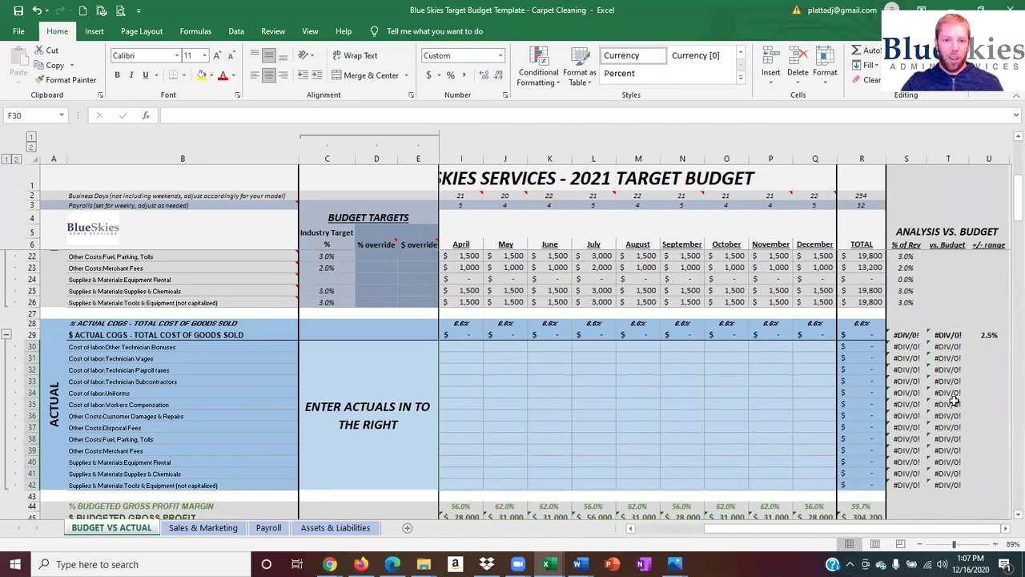
scroll(954, 361, "up", 2)
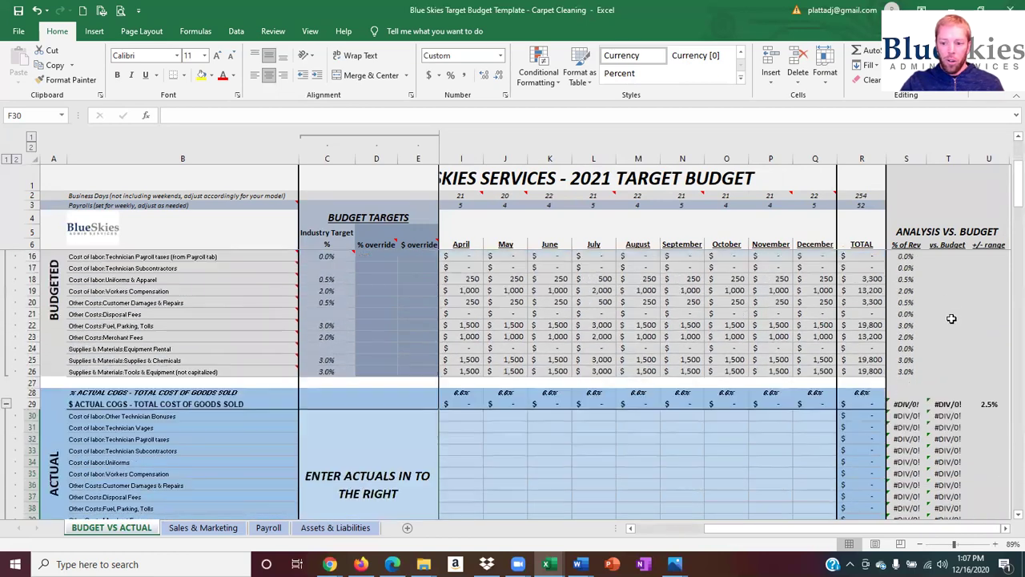
scroll(933, 280, "up", 1)
left_click_drag(907, 269, 904, 407)
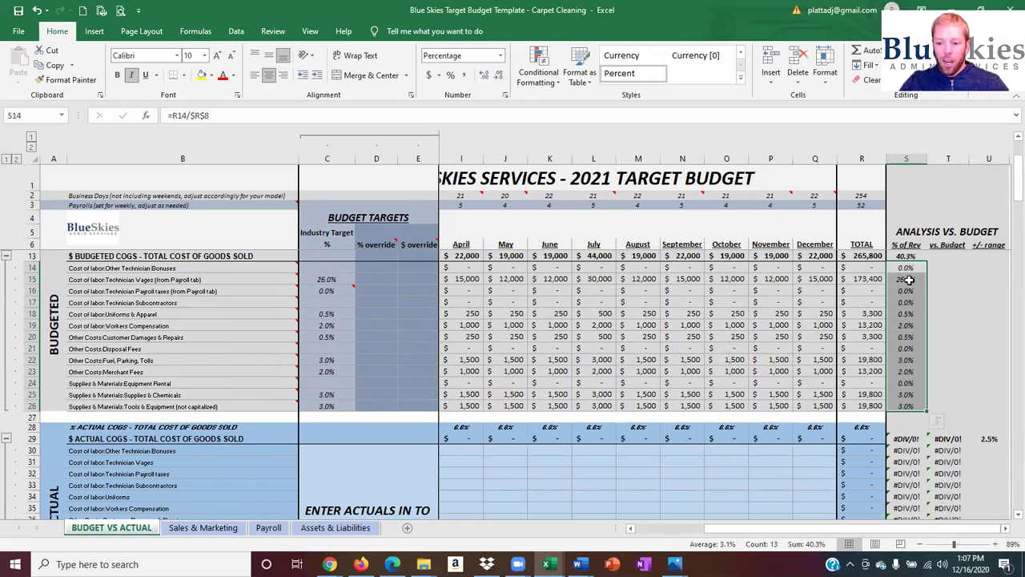
left_click(918, 257)
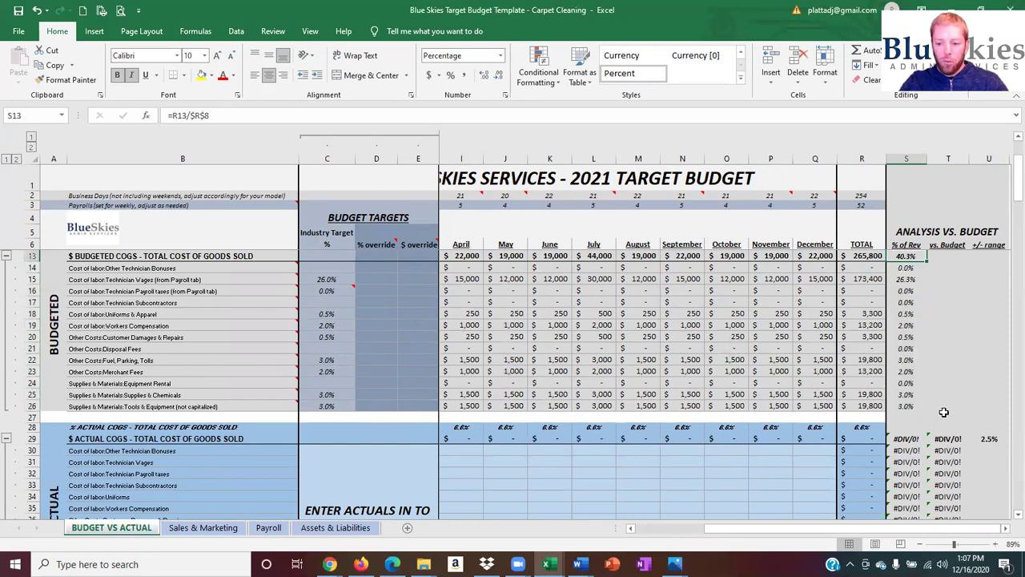
Examine the actual cost of goods sold analysis, covering percent of revenue, variance versus budget and the plus/minus range
scroll(938, 415, "down", 2)
scroll(883, 420, "down", 2)
left_click_drag(913, 315, 909, 448)
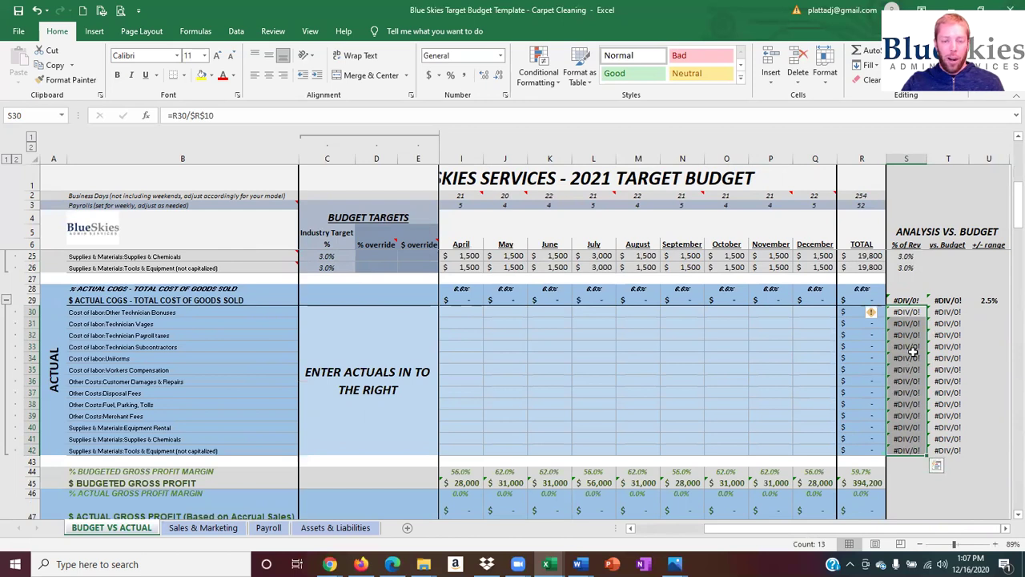
scroll(916, 353, "up", 1)
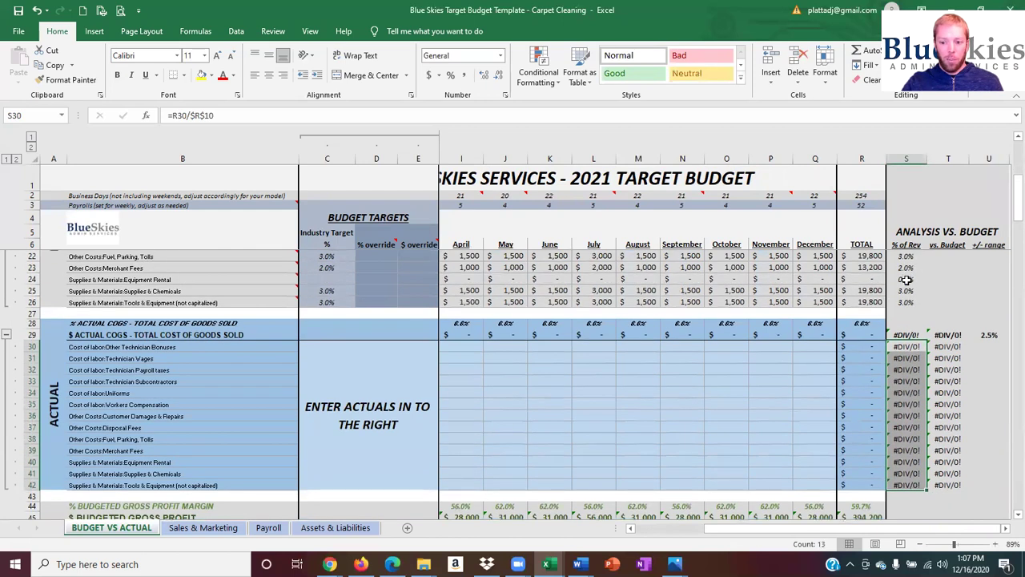
left_click(951, 335)
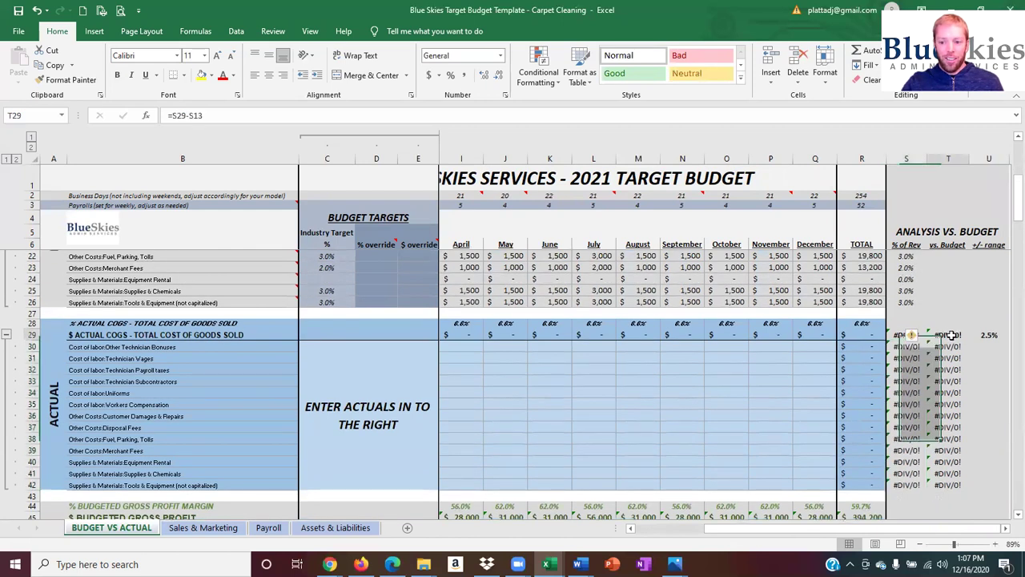
left_click(947, 244)
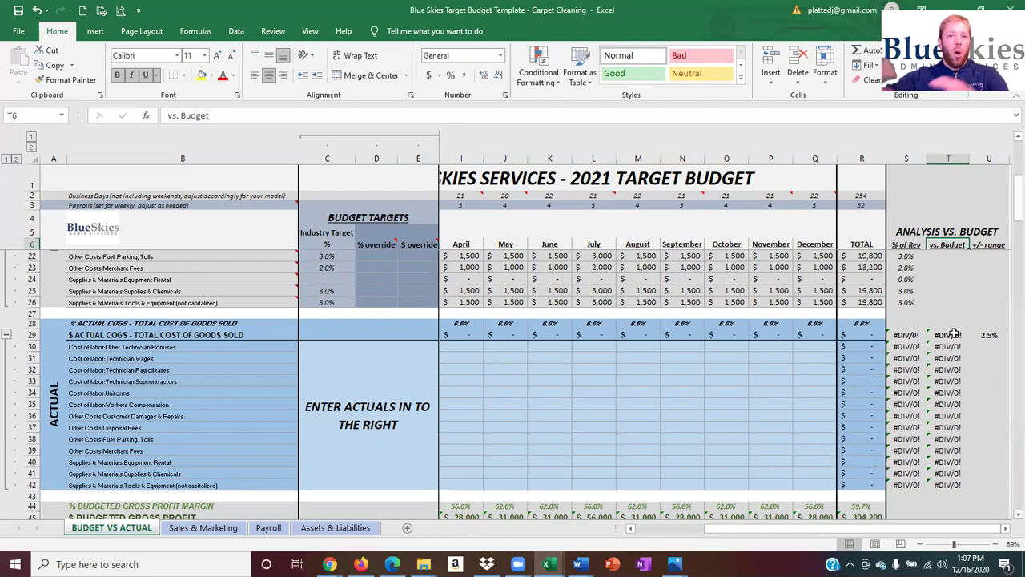
left_click(953, 333)
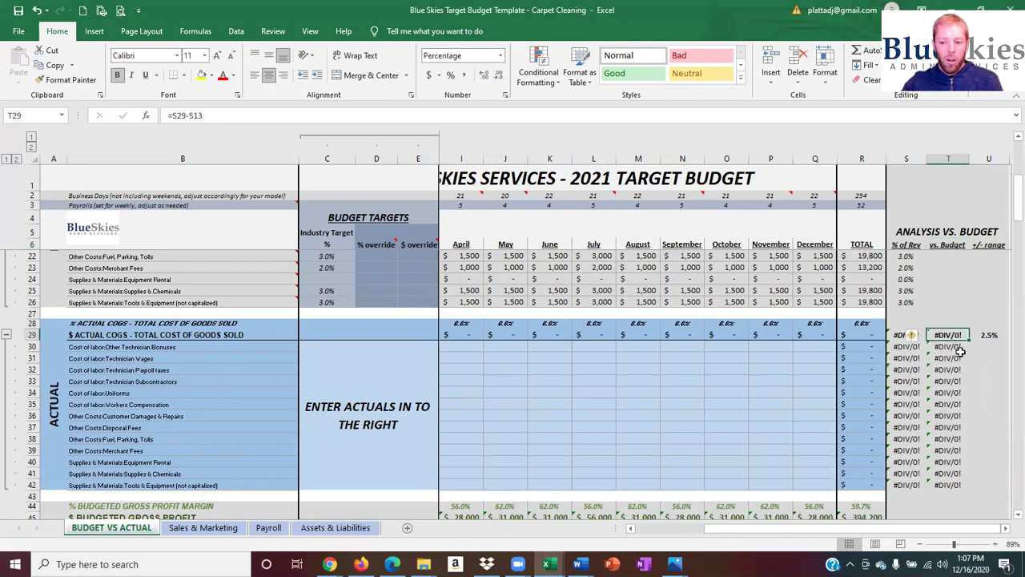
left_click(995, 335)
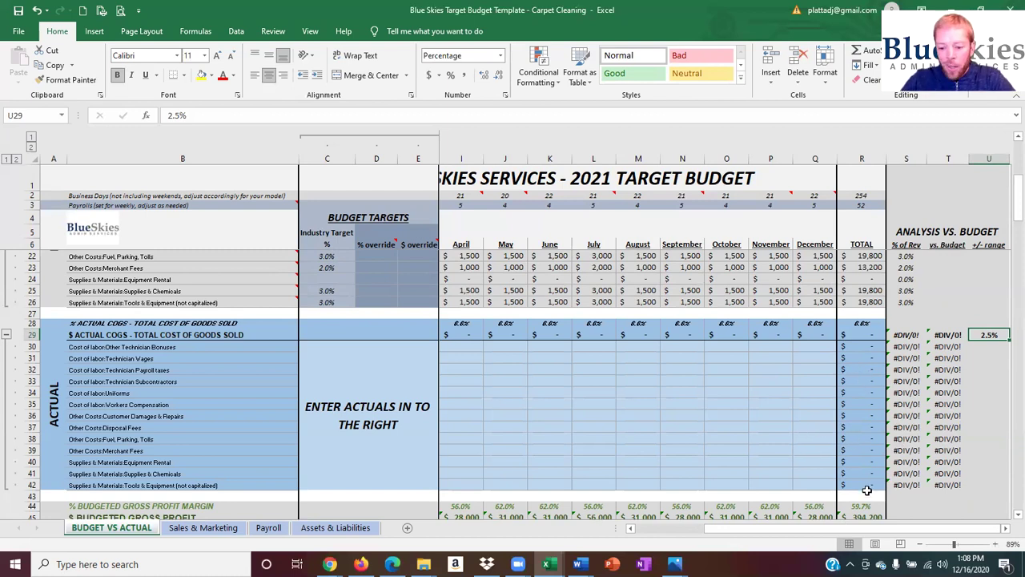
Examine the budgeted and actual gross profit rows, focusing on the annual budgeted gross profit margin
left_click_drag(862, 528, 789, 529)
scroll(673, 433, "down", 2)
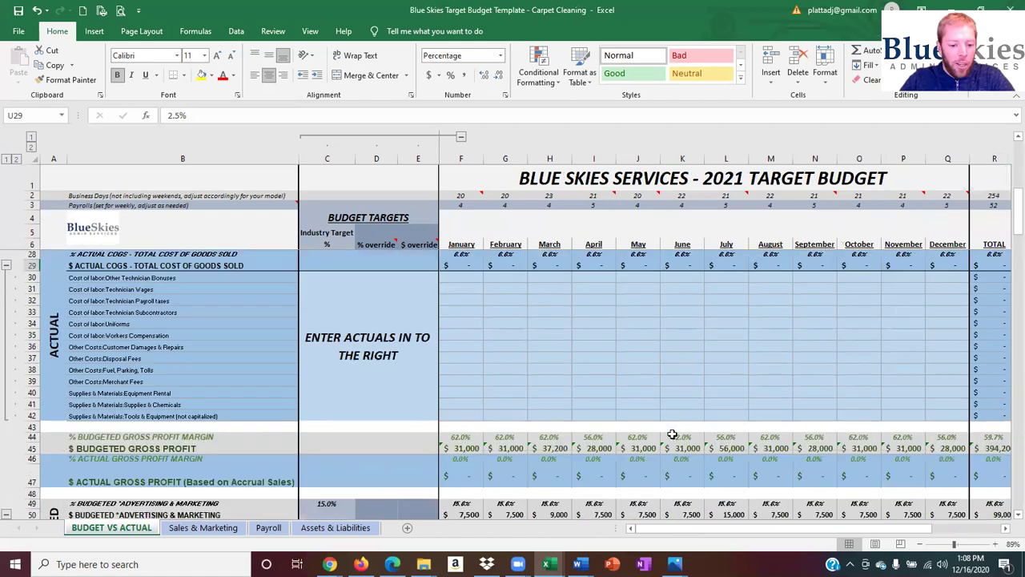
scroll(602, 398, "down", 2)
scroll(575, 383, "down", 1)
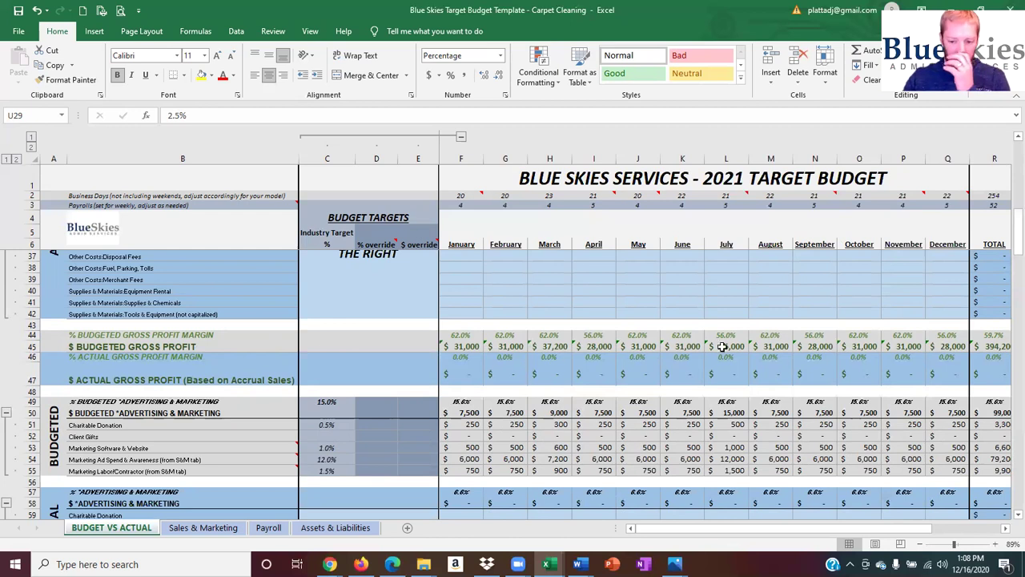
left_click(984, 338)
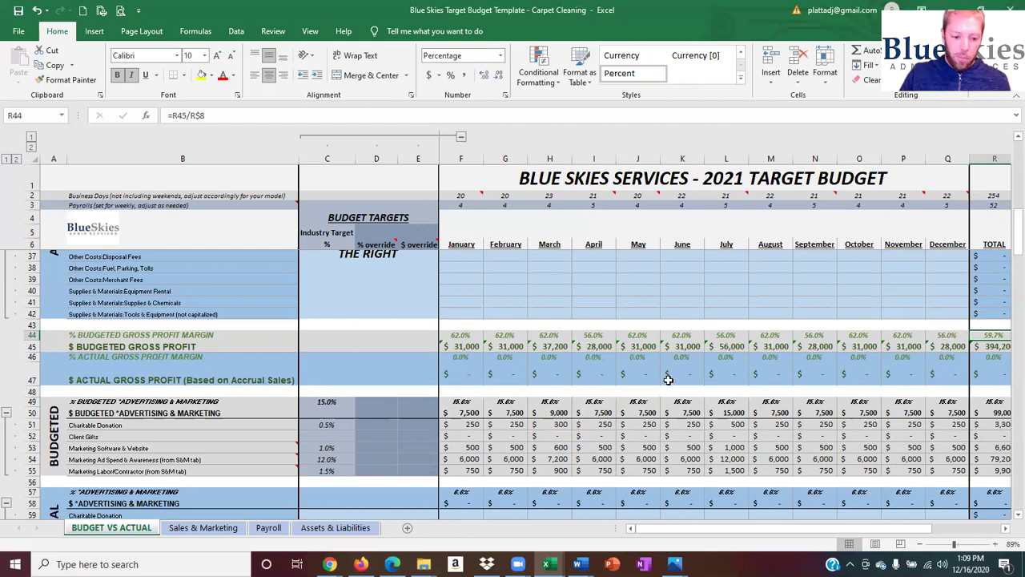
Examine the budgeted advertising and marketing section, focusing on the industry targets for charitable donation and client gifts
scroll(672, 377, "down", 4)
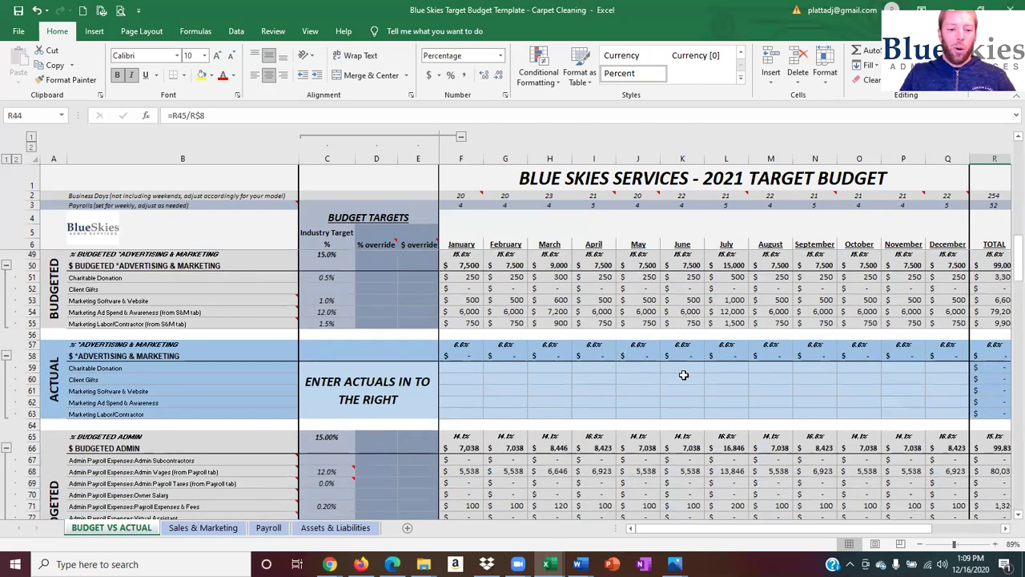
scroll(681, 373, "up", 1)
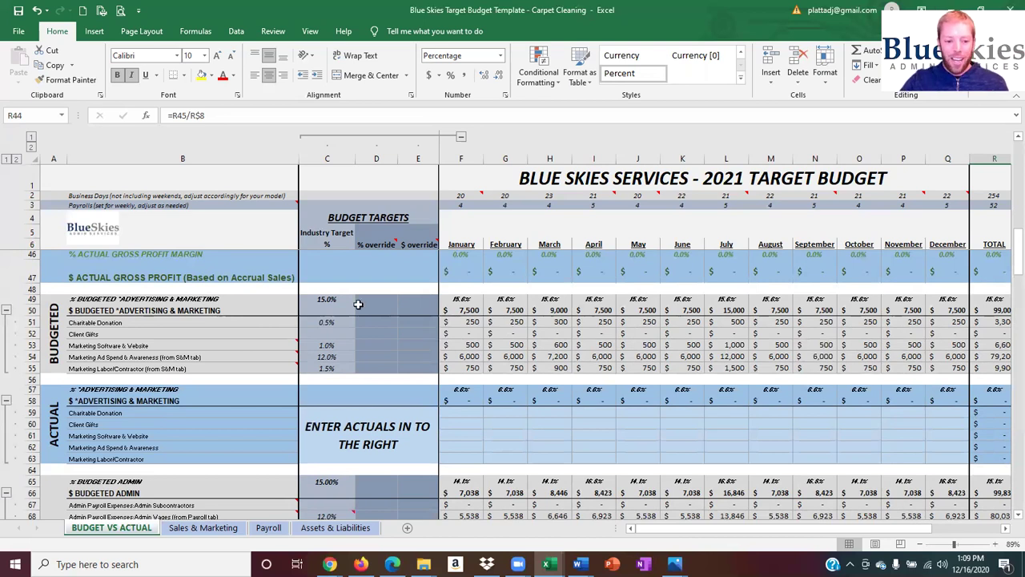
left_click(338, 320)
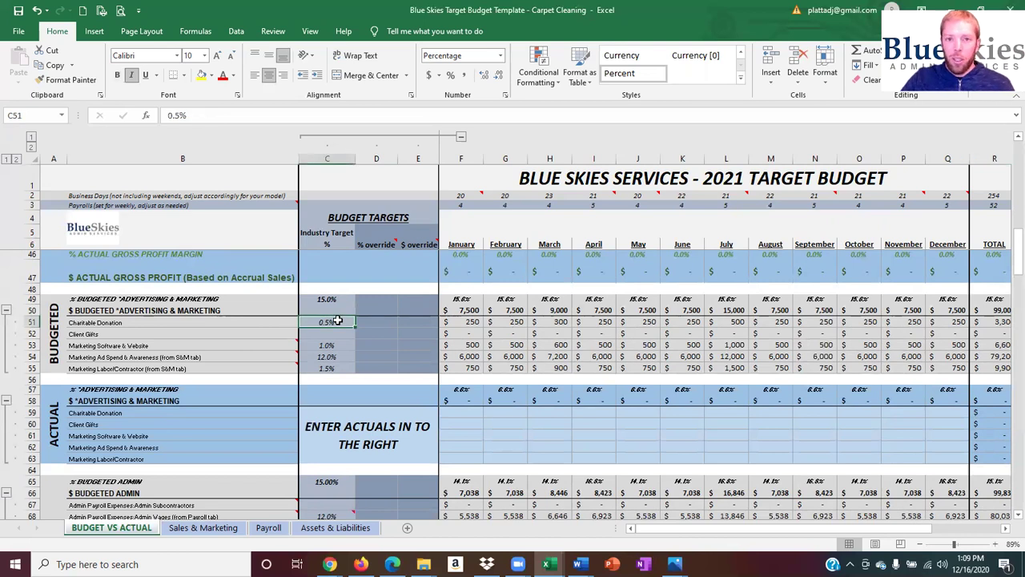
left_click(337, 335)
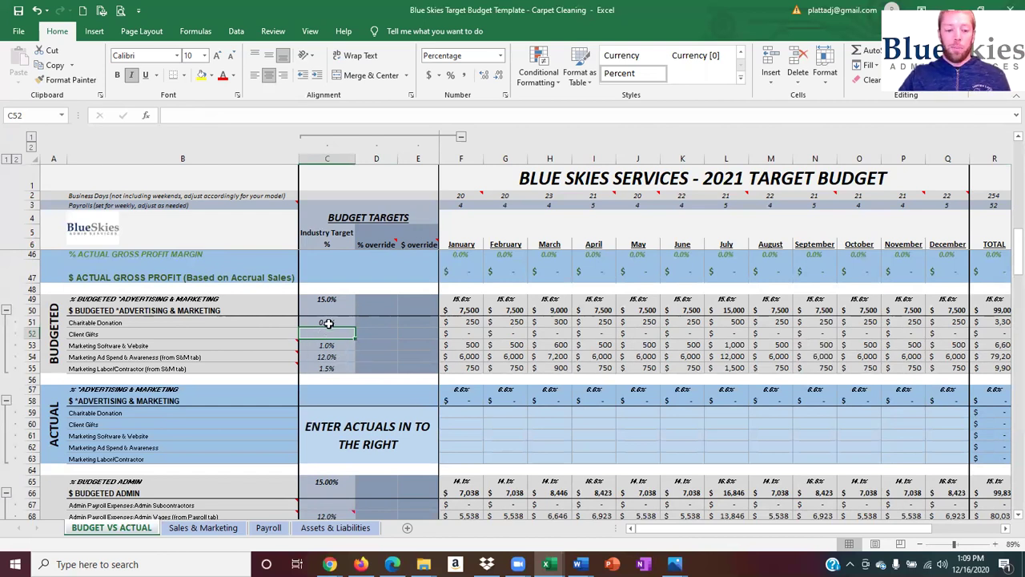
Examine the industry targets for budgeted marketing software and website, ad spend and awareness, and marketing labor/contractor
left_click(335, 346)
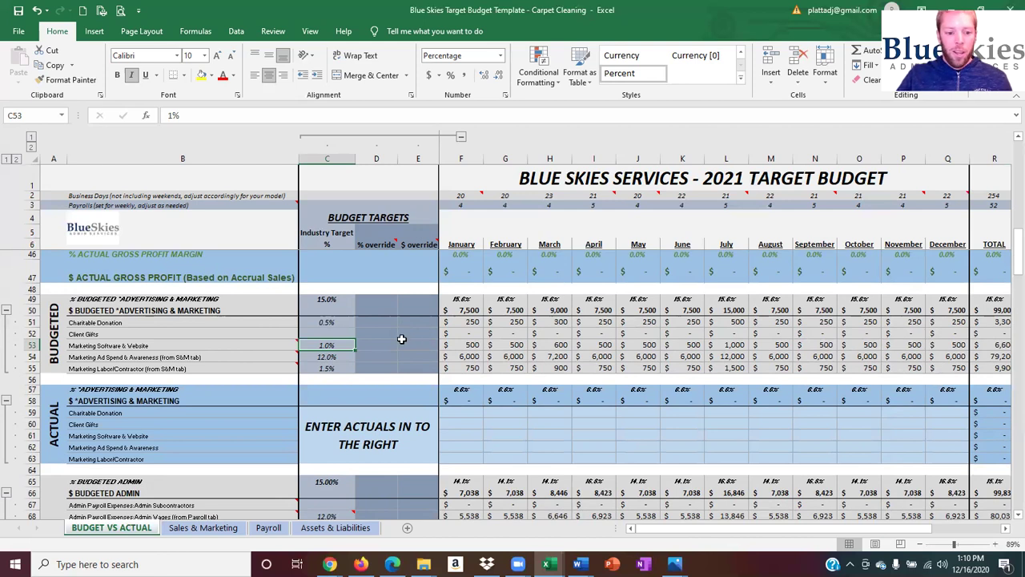
left_click(341, 358)
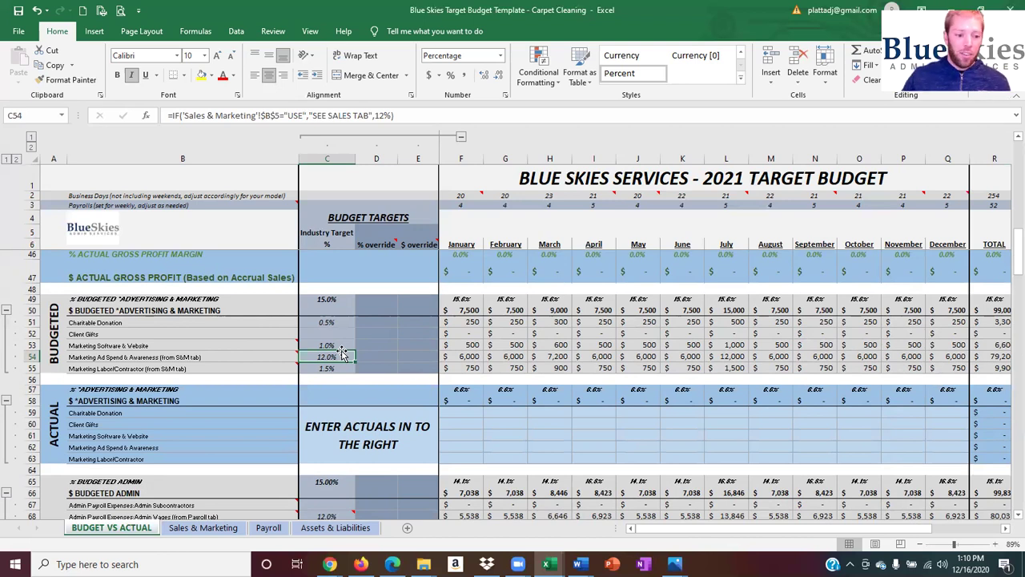
left_click(342, 370)
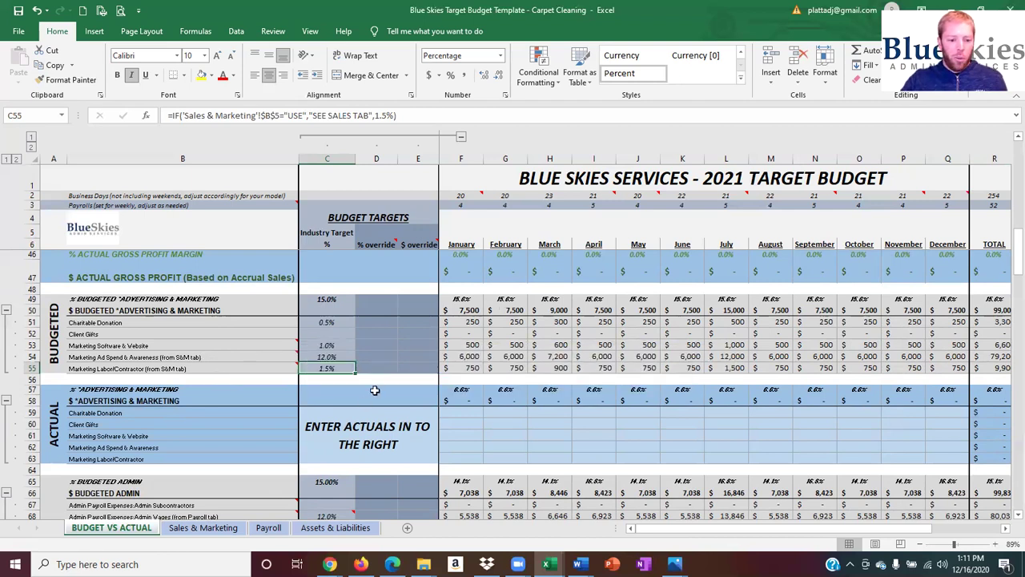
Set the dollar override for budgeted Marketing Labor/Contractor to $1,000
left_click(435, 367)
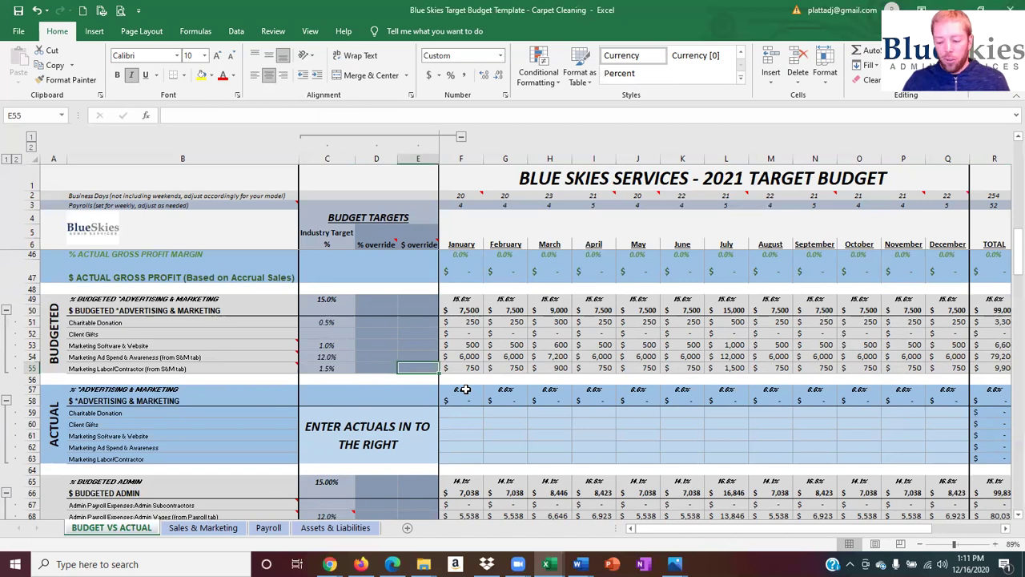
type("1000")
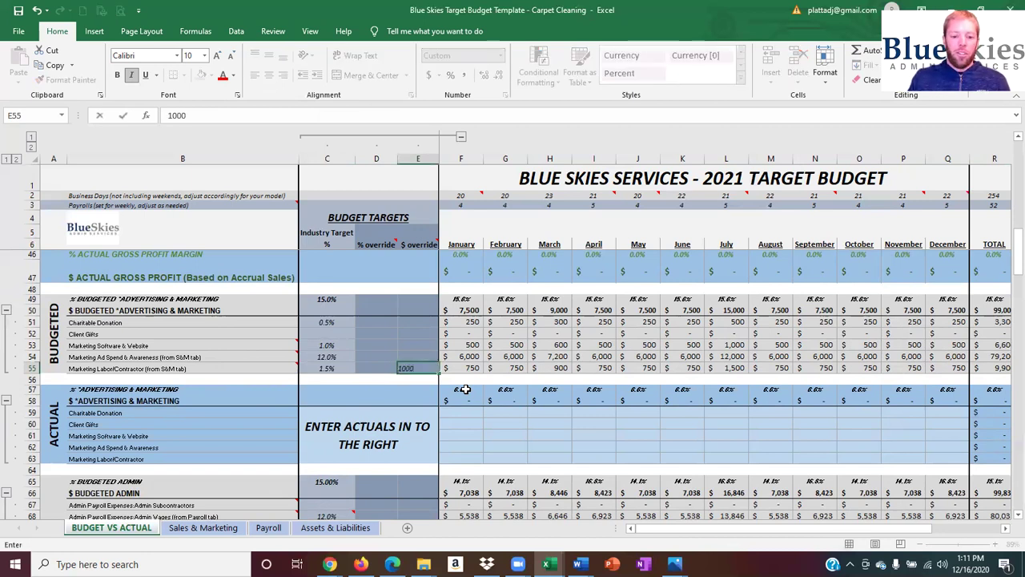
key("Return")
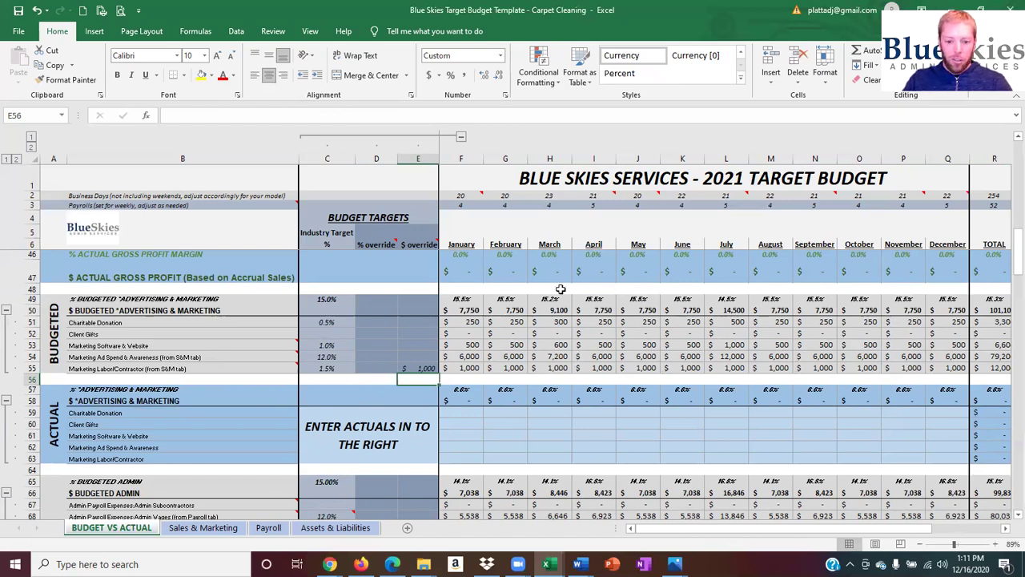
Compare the July and annual budgeted advertising and marketing percentages with the section's industry target
left_click(728, 299)
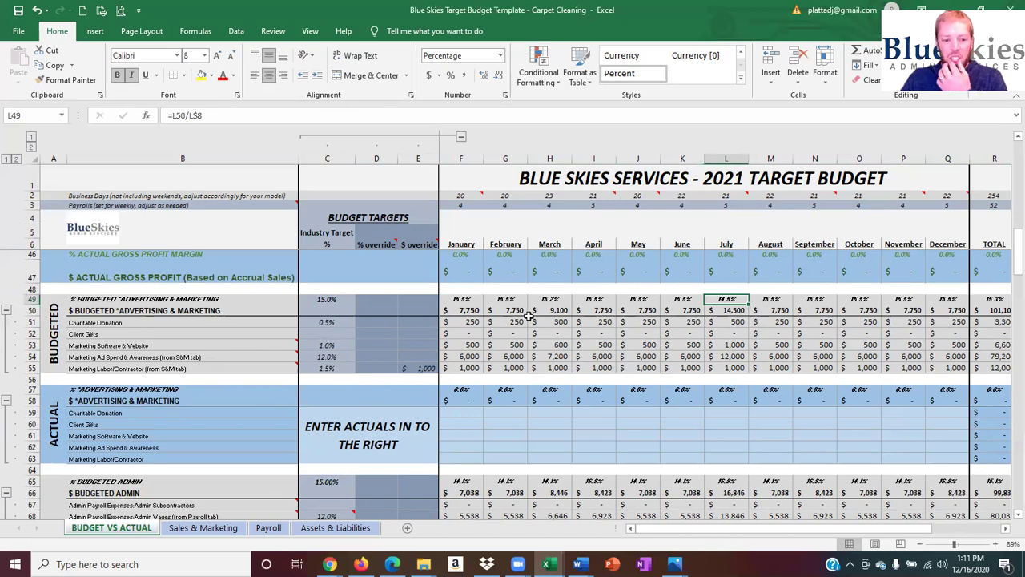
left_click(337, 299)
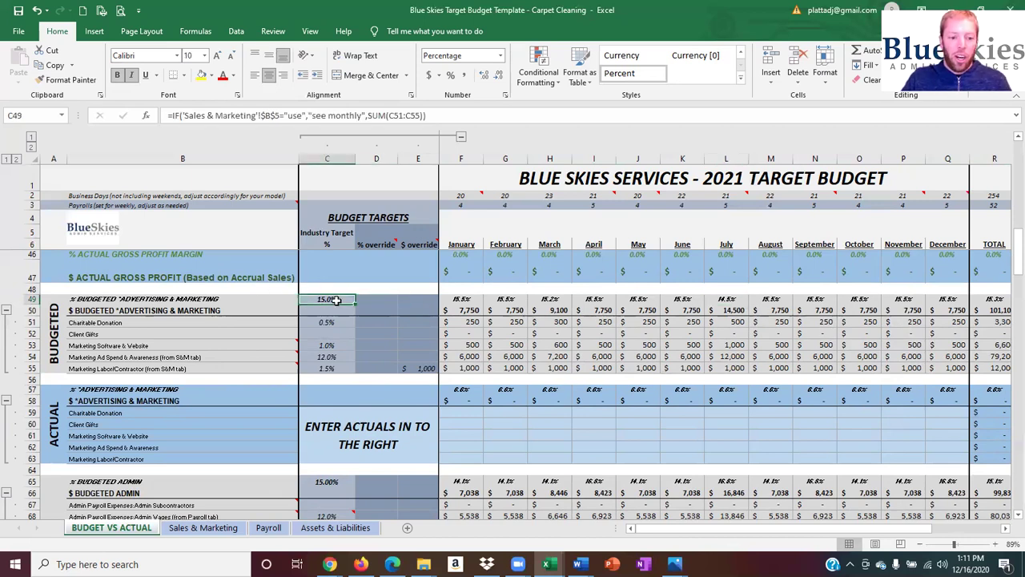
left_click(989, 299)
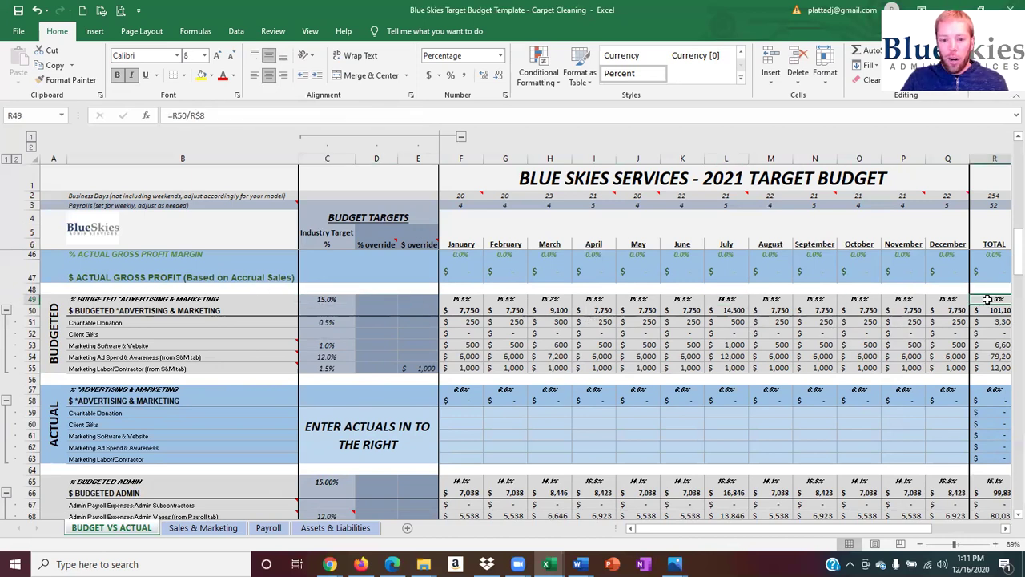
Remove italics from the budgeted advertising and marketing percentages in row 49, from January through the TOTAL column
left_click_drag(448, 298, 914, 300)
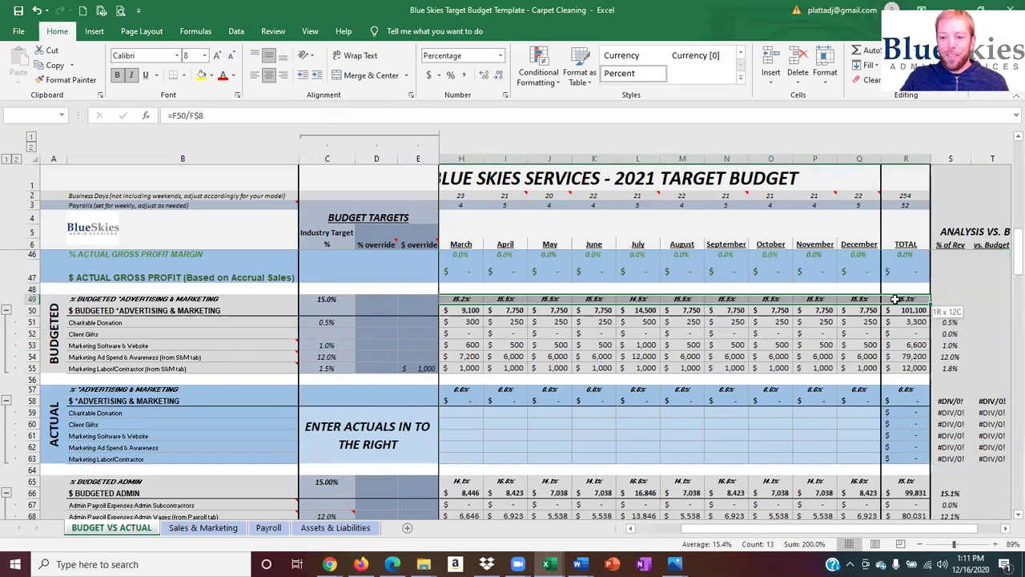
left_click(132, 75)
left_click_drag(806, 529, 762, 529)
left_click(769, 359)
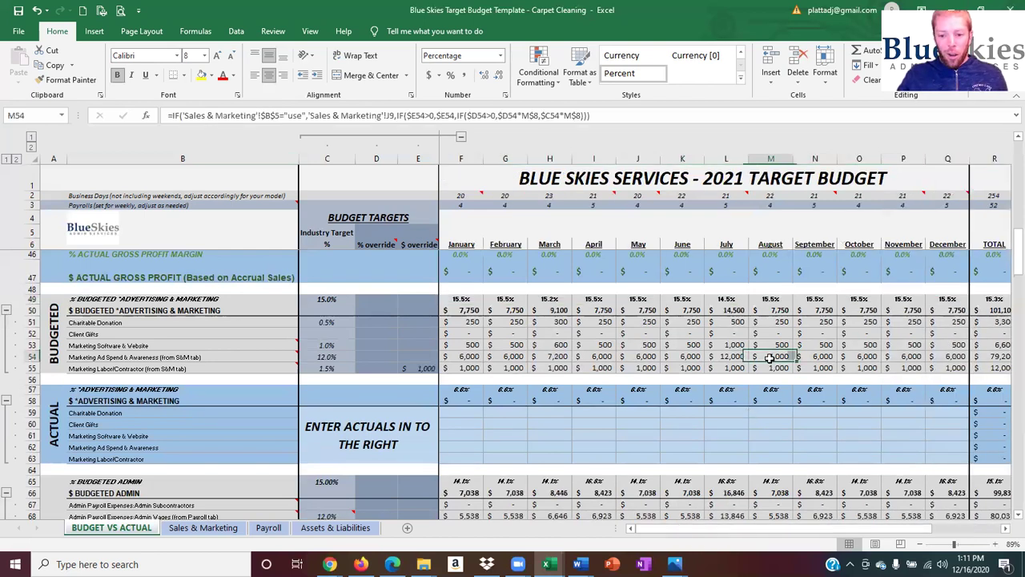
Clear the dollar override for budgeted Marketing Labor/Contractor
left_click(685, 299)
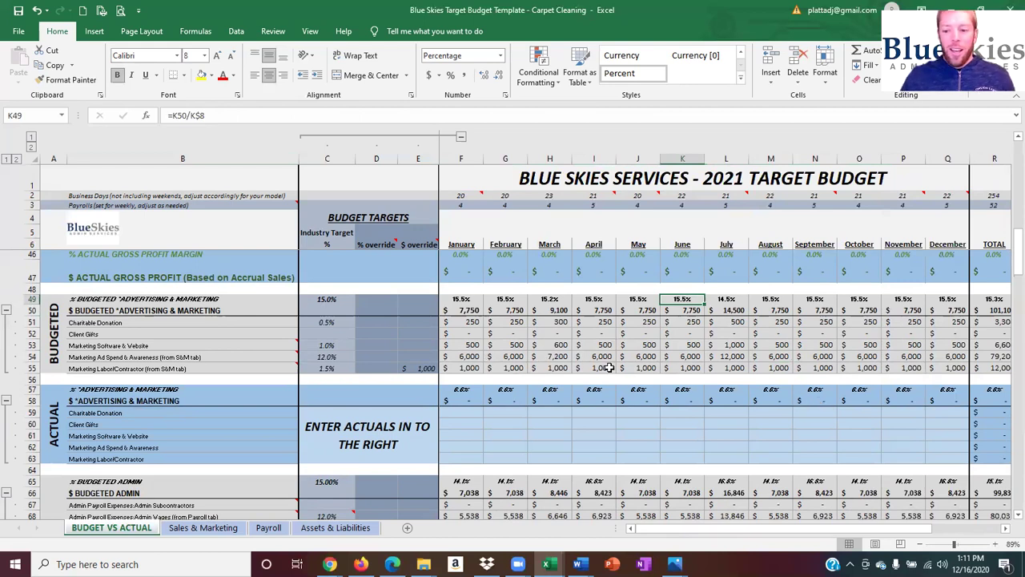
left_click(419, 368)
key("Delete")
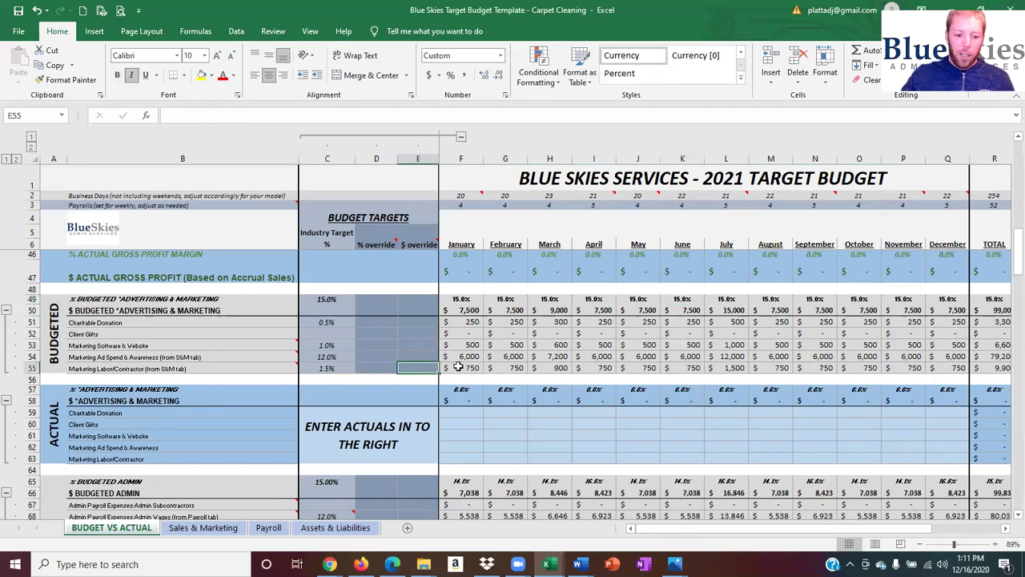
Examine the actual advertising and marketing entry rows and the budgeted admin section's overall and Admin Wages industry targets
left_click(469, 418)
scroll(465, 388, "down", 4)
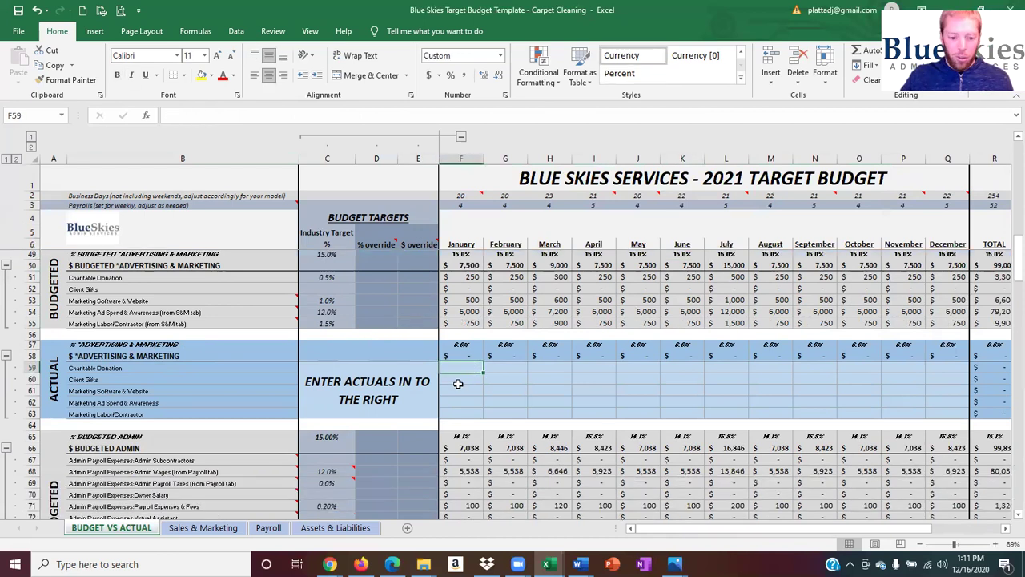
scroll(485, 389, "down", 1)
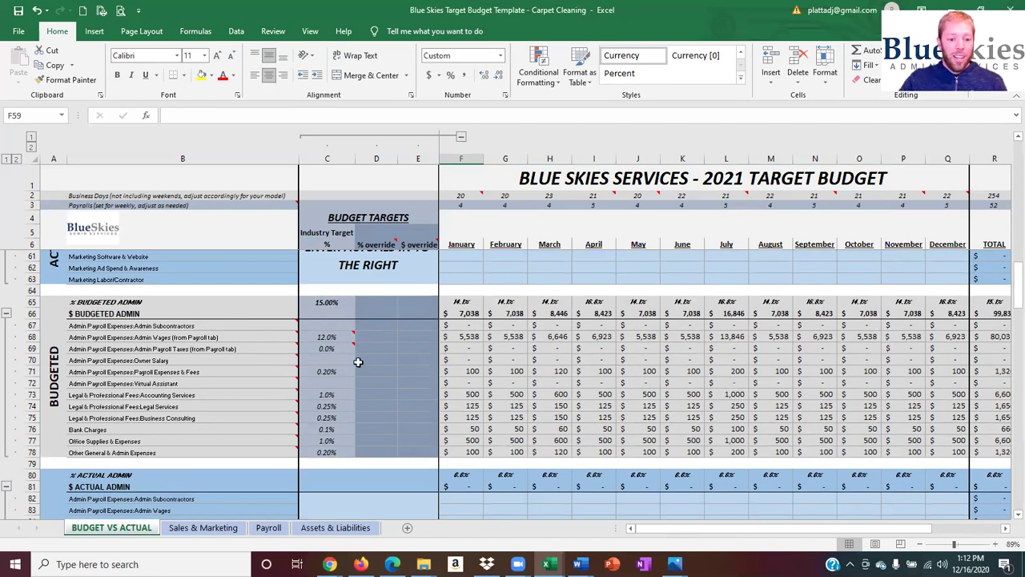
left_click(330, 303)
mouse_move(334, 337)
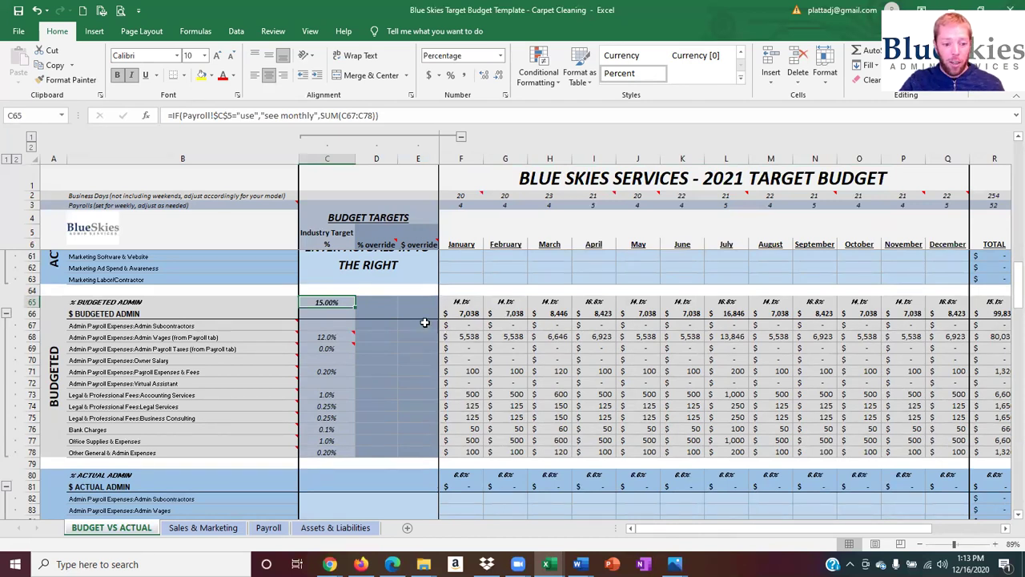
left_click(345, 336)
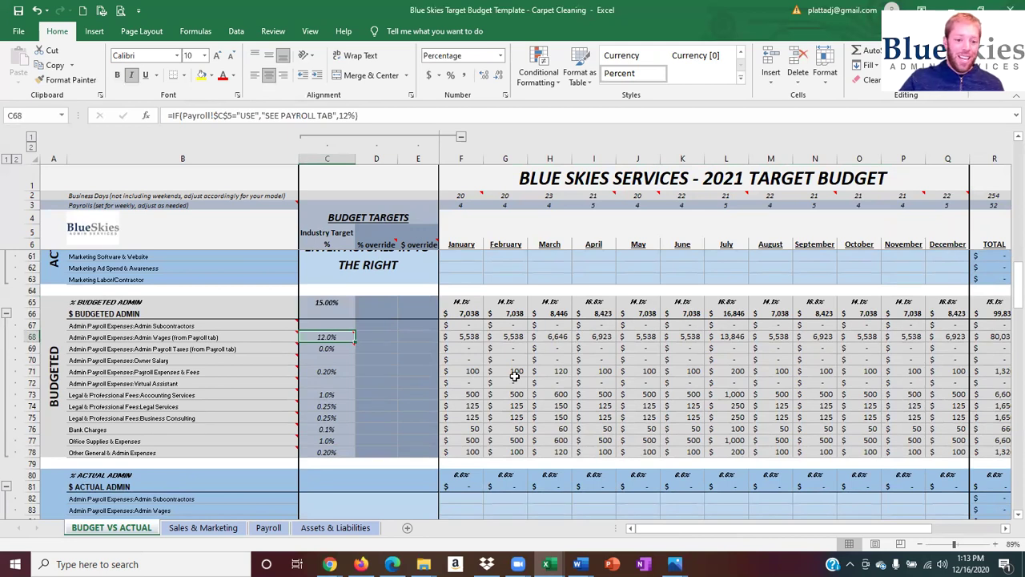
mouse_move(182, 357)
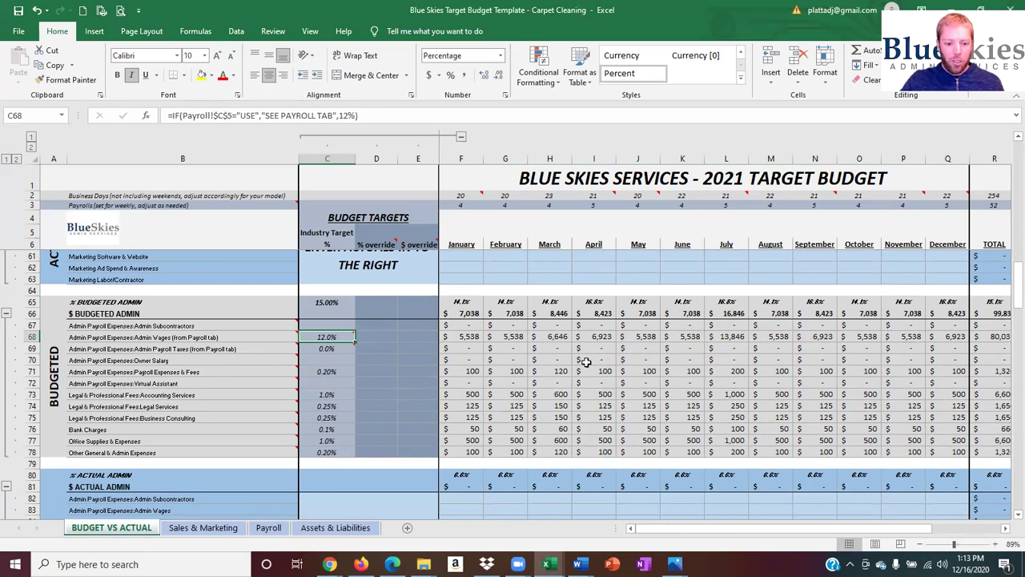
Examine the January budget formulas for payroll expenses and fees, accounting services, legal services and business consulting
left_click(480, 372)
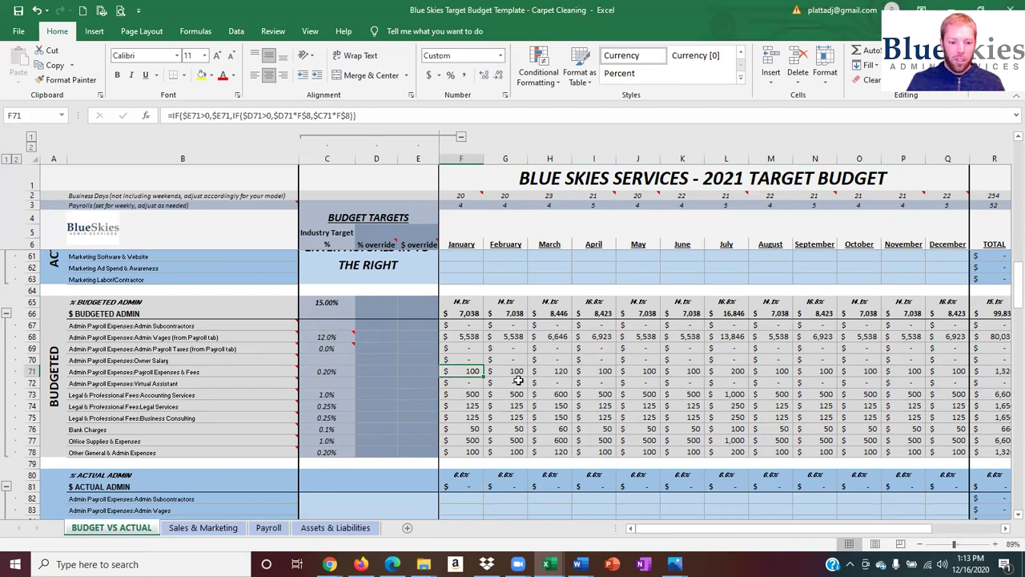
left_click(452, 396)
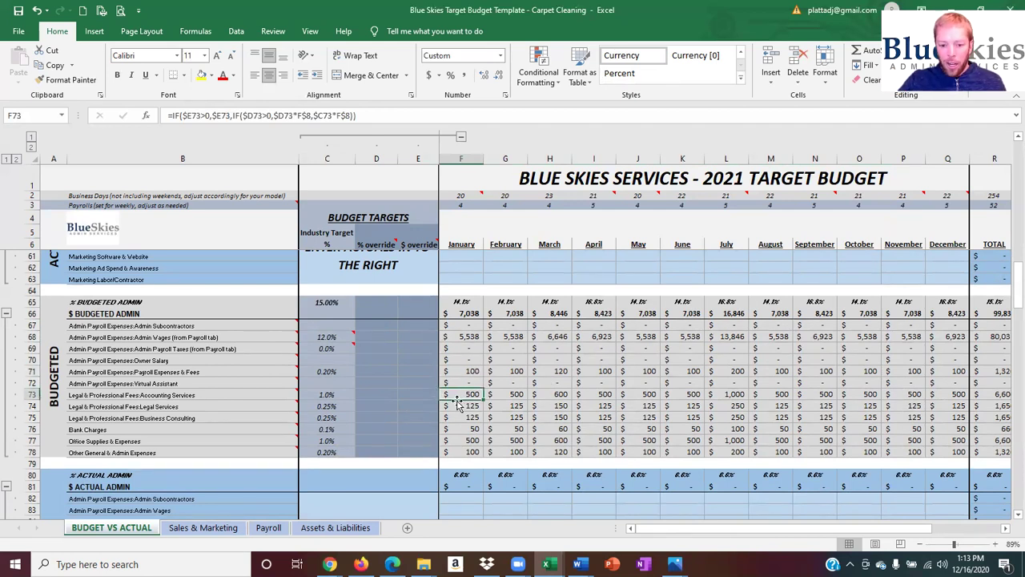
left_click(456, 407)
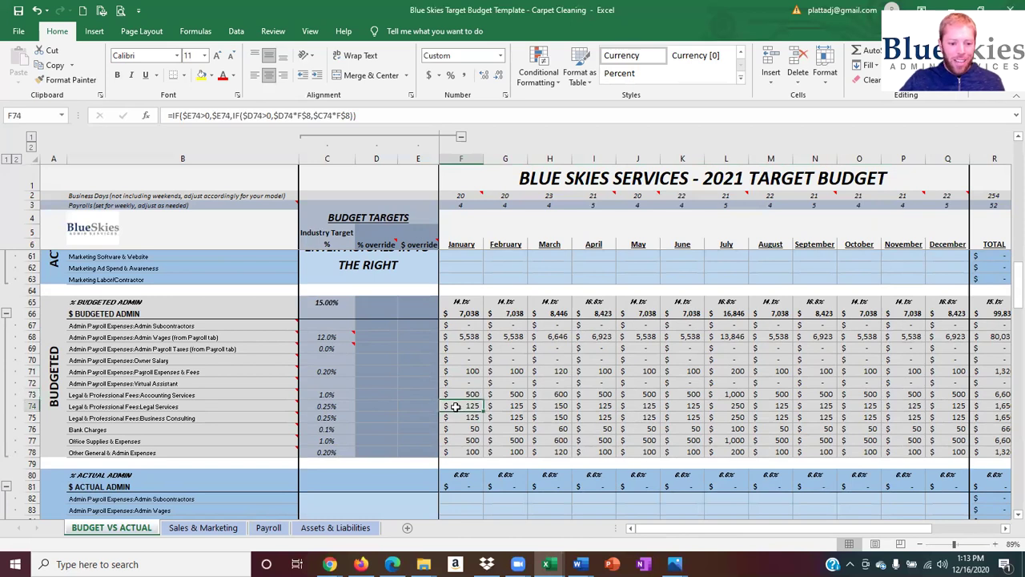
left_click(456, 416)
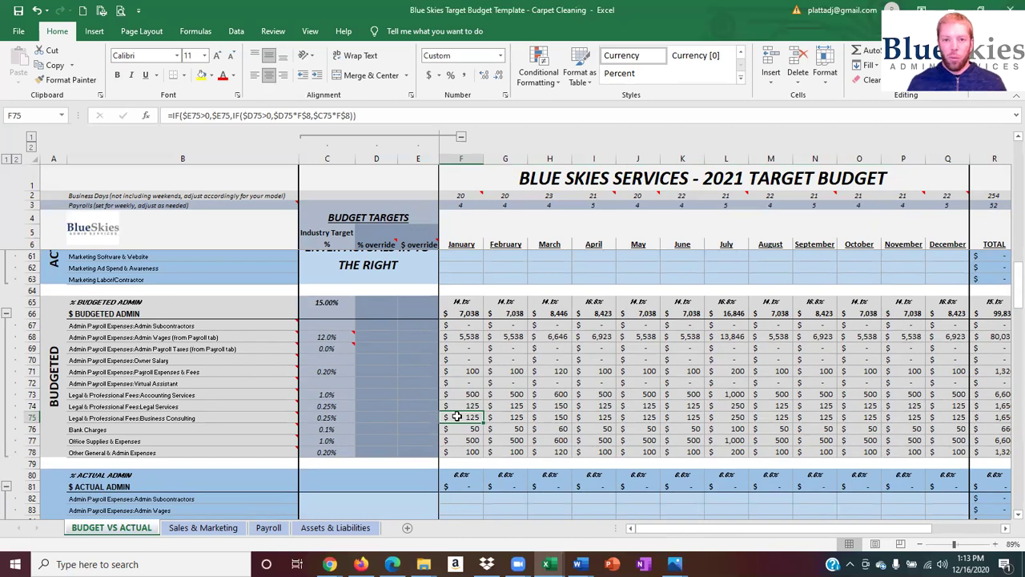
Try zeroing out the Legal Services budget with a dollar override of 0 and a near-zero decimal, and clear the override
left_click(410, 405)
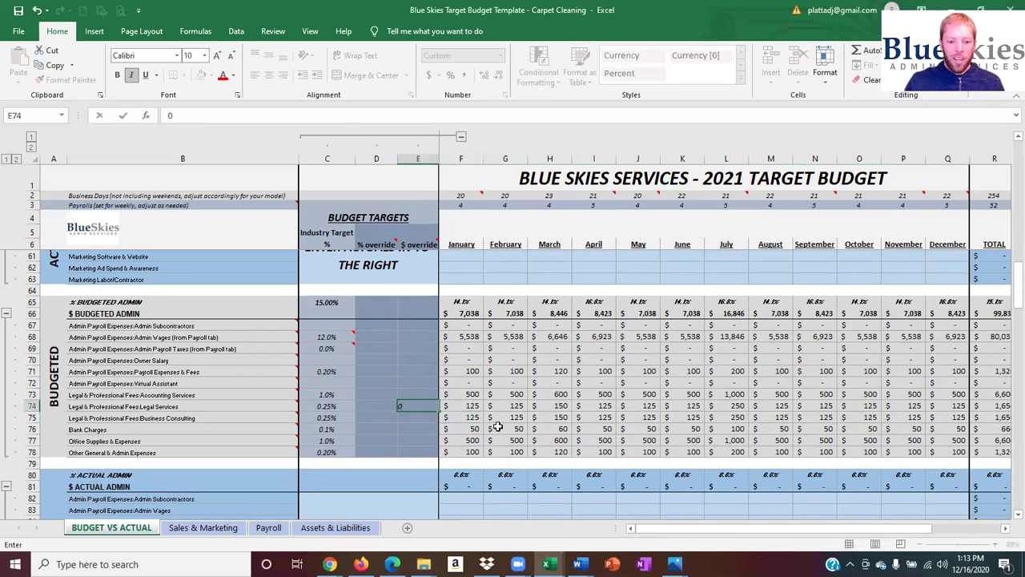
type("0")
key("ctrl+Return")
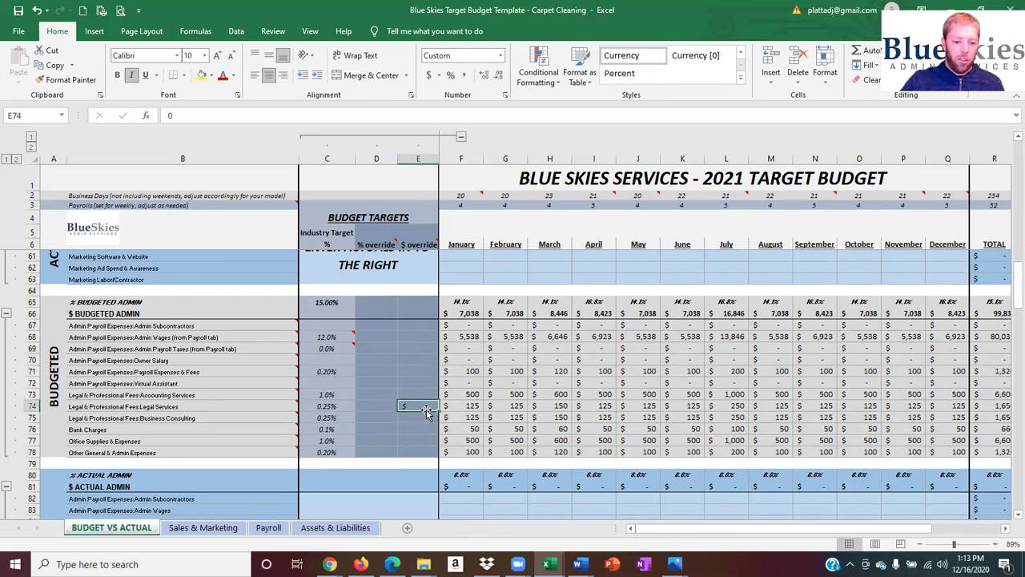
type(".000000")
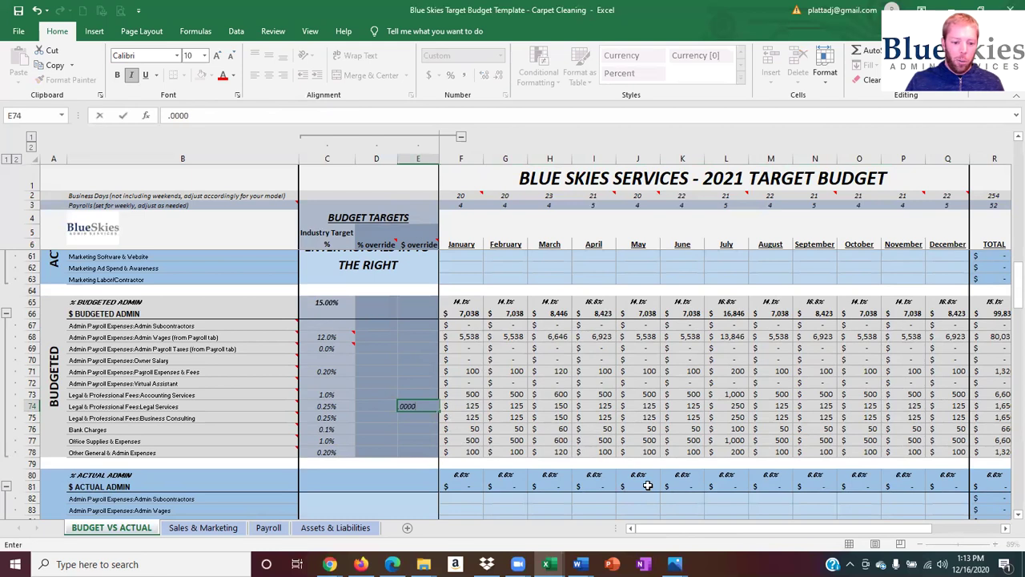
key("Return")
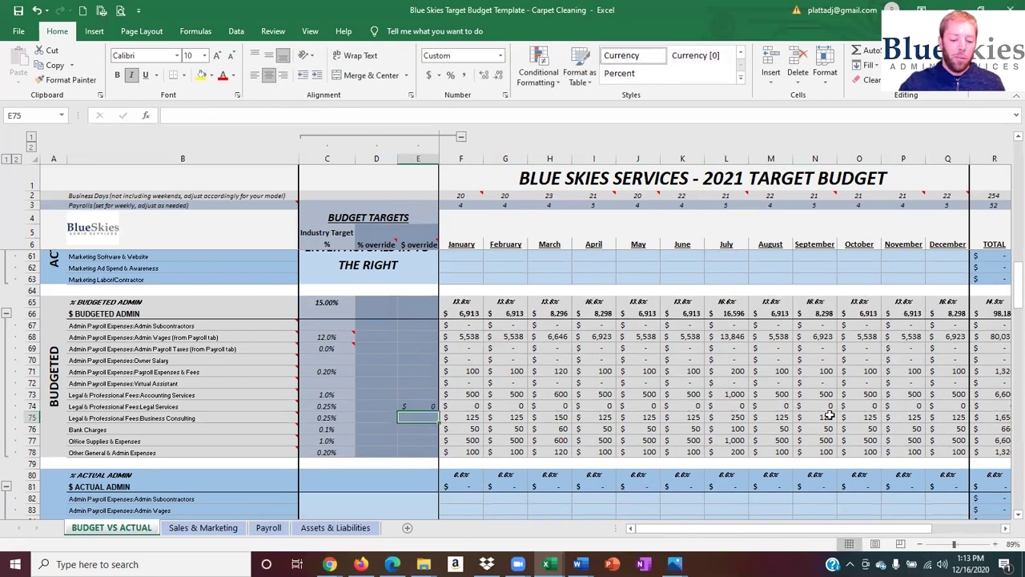
left_click(423, 406)
key("Delete")
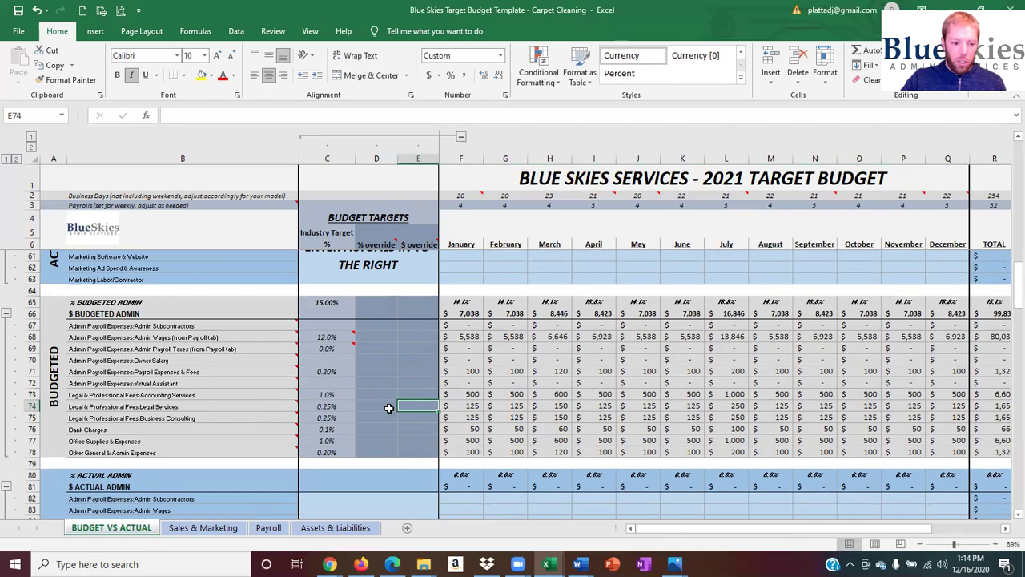
Examine the budgeted business consulting, bank charges, office supplies and other general admin lines, plus the overall admin industry target
left_click(469, 418)
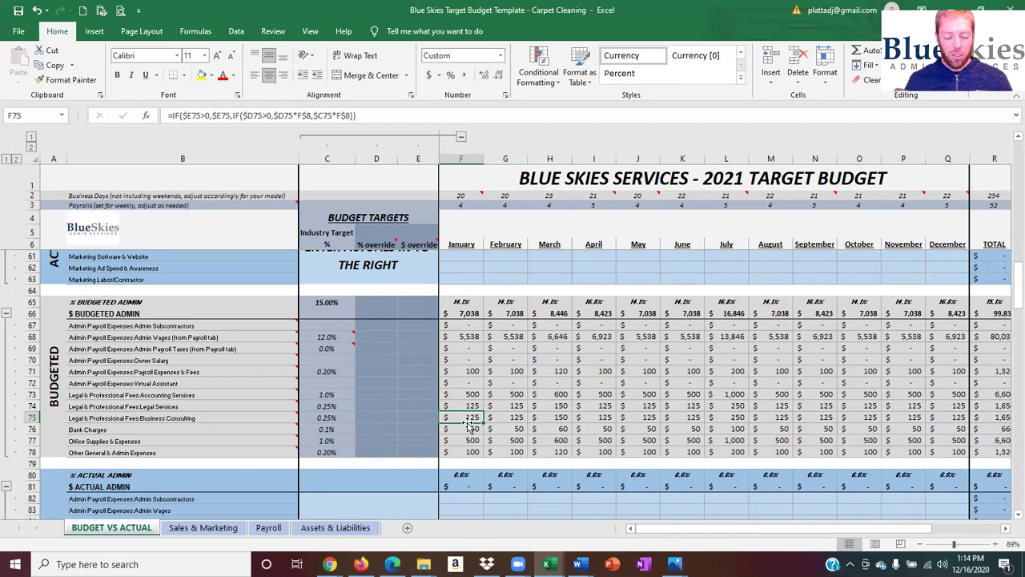
left_click(472, 428)
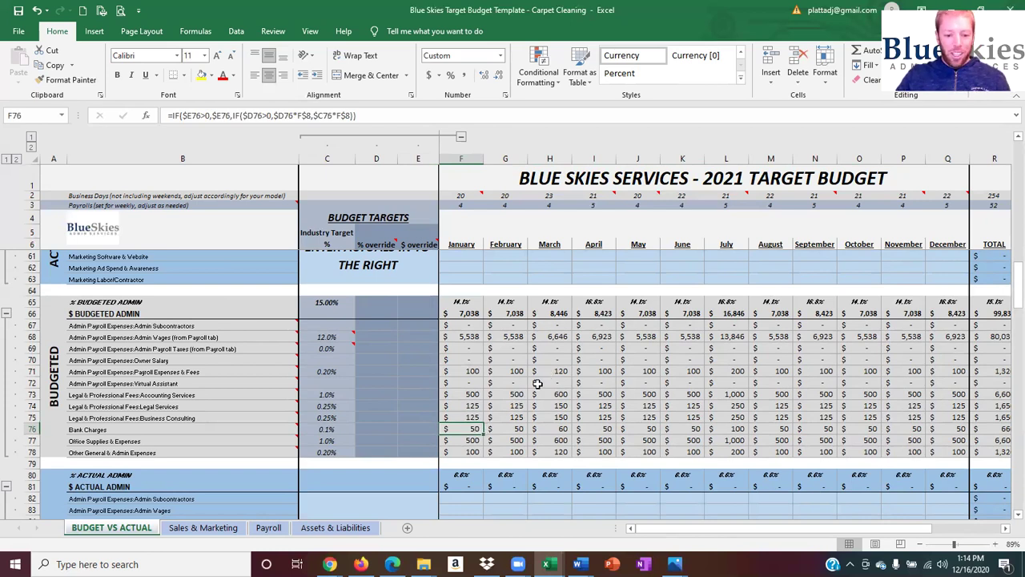
left_click(475, 441)
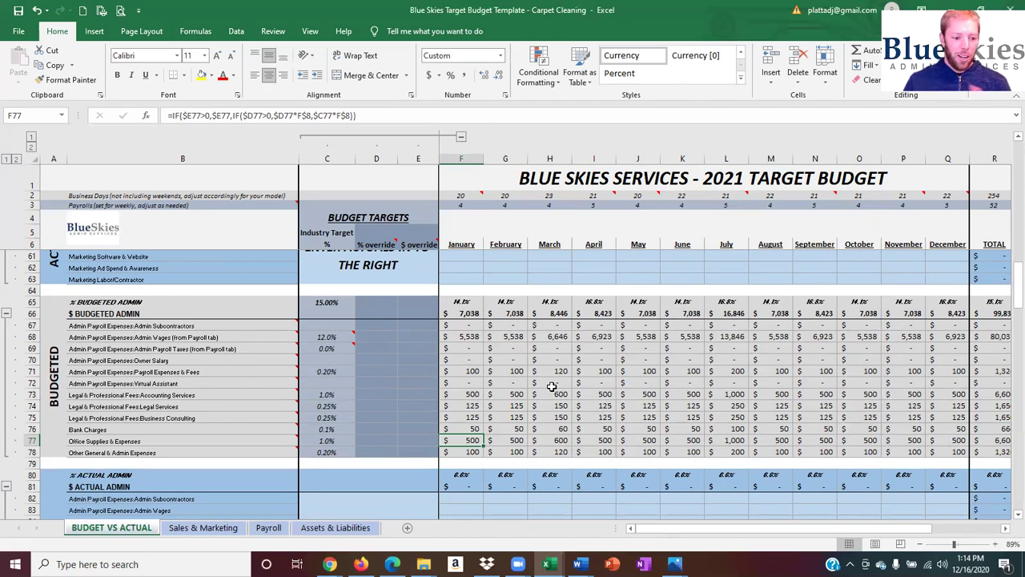
left_click(335, 452)
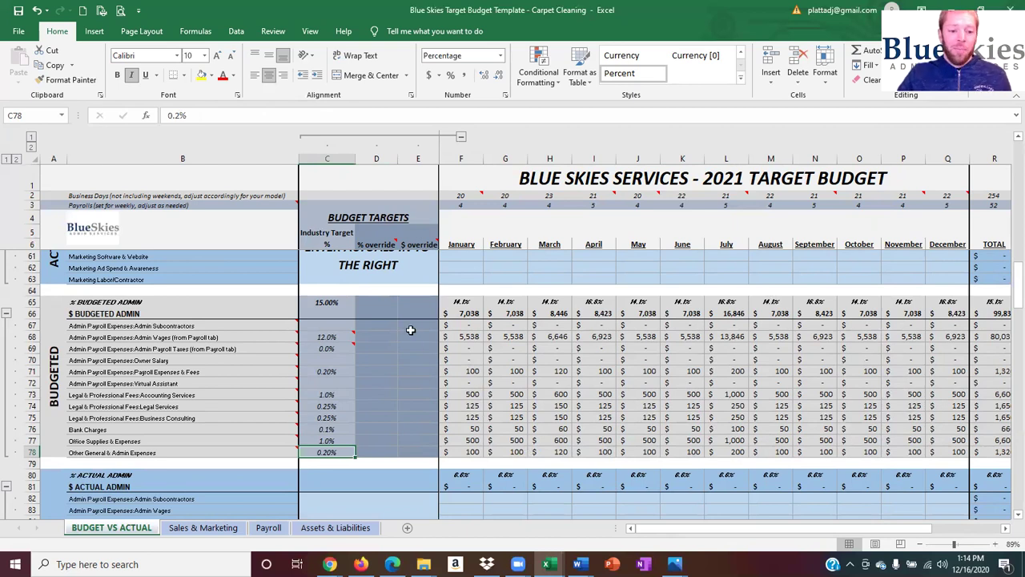
left_click(327, 303)
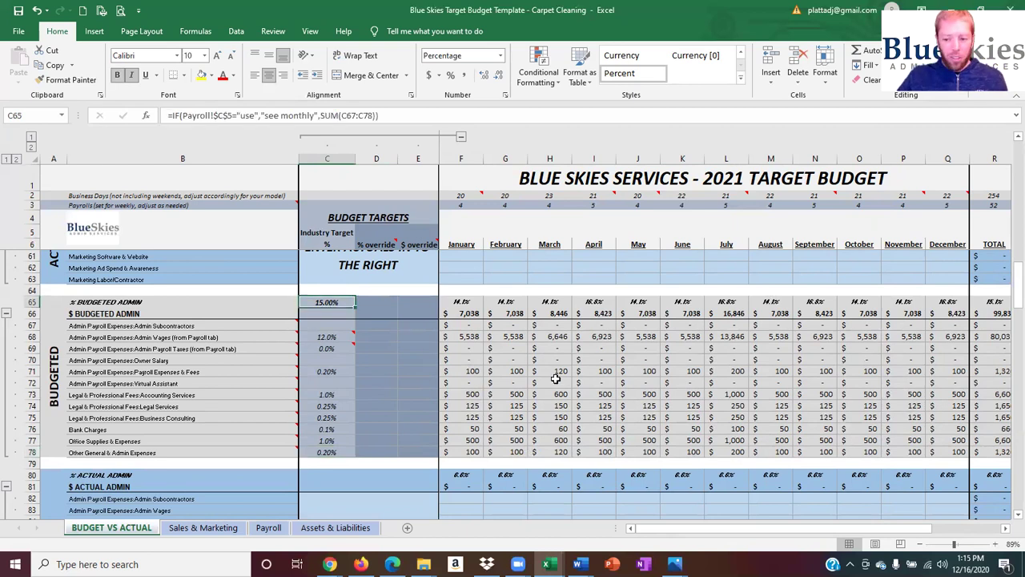
Examine the actual admin entry rows and the budgeted fixed overhead section, including its Rent & Lease line
scroll(635, 431, "down", 8)
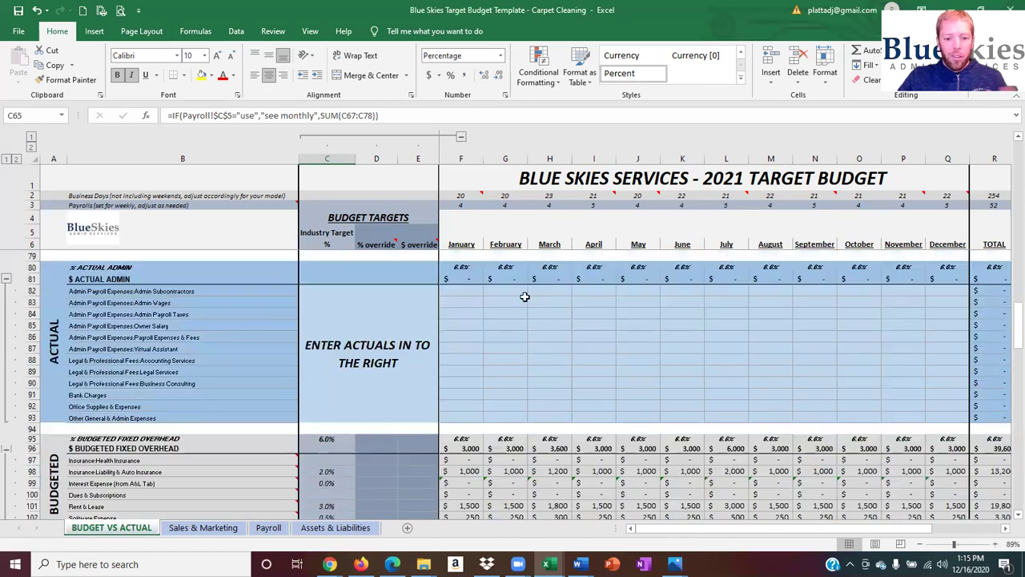
scroll(529, 324, "down", 2)
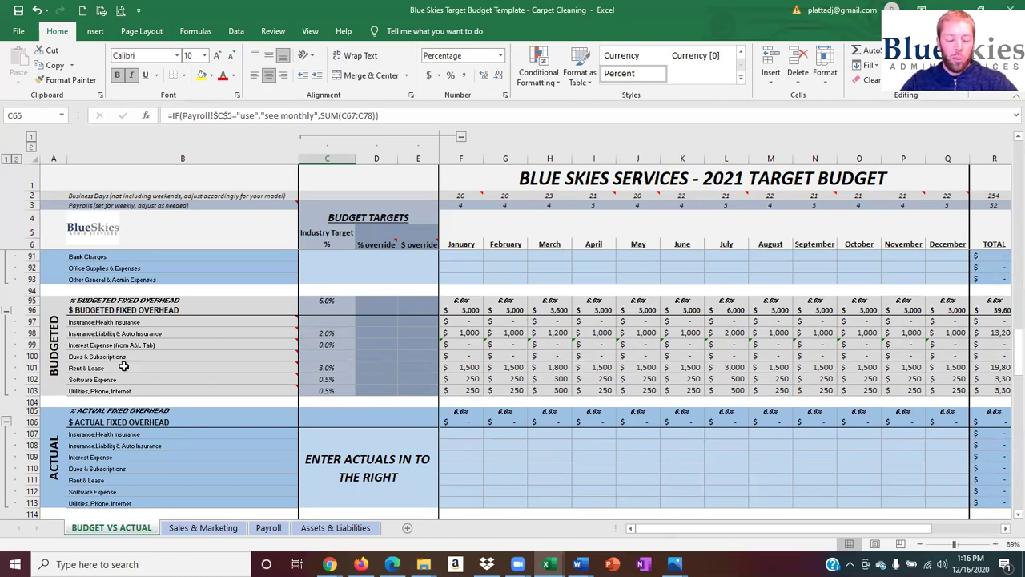
mouse_move(125, 366)
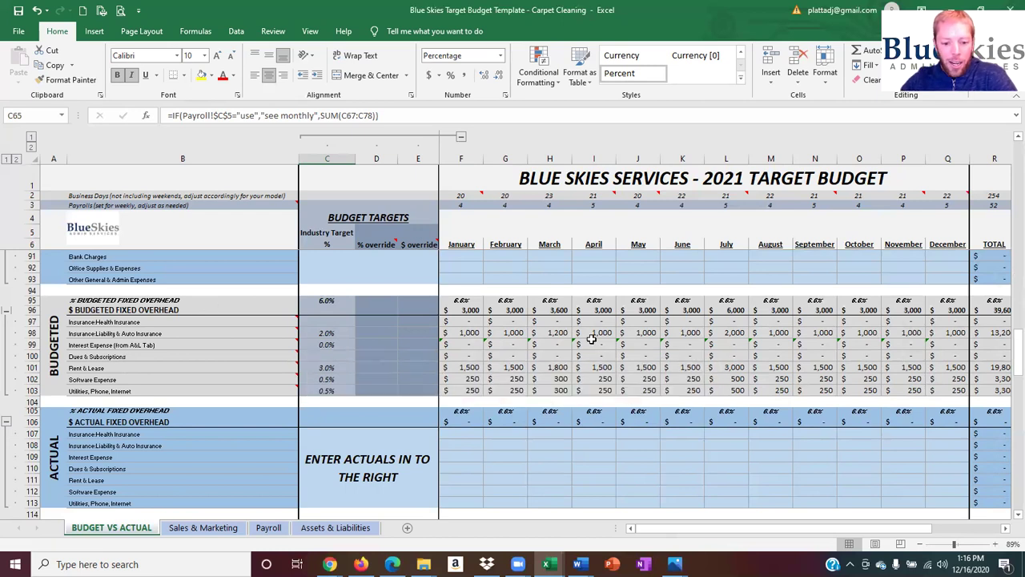
Set the dollar override for the budgeted Insurance Liability & Auto line to 1,250
left_click(462, 333)
left_click(431, 332)
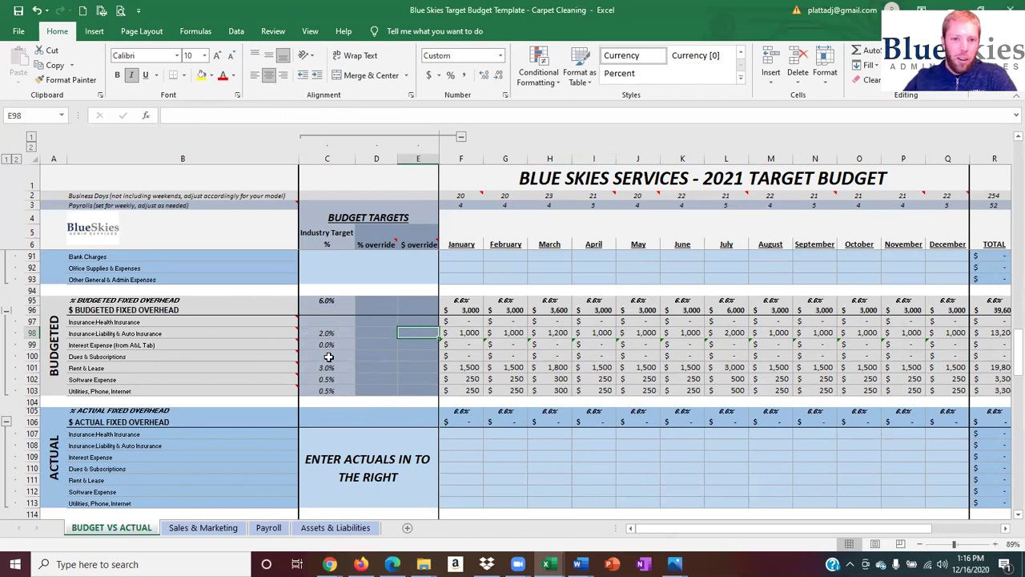
left_click(735, 334)
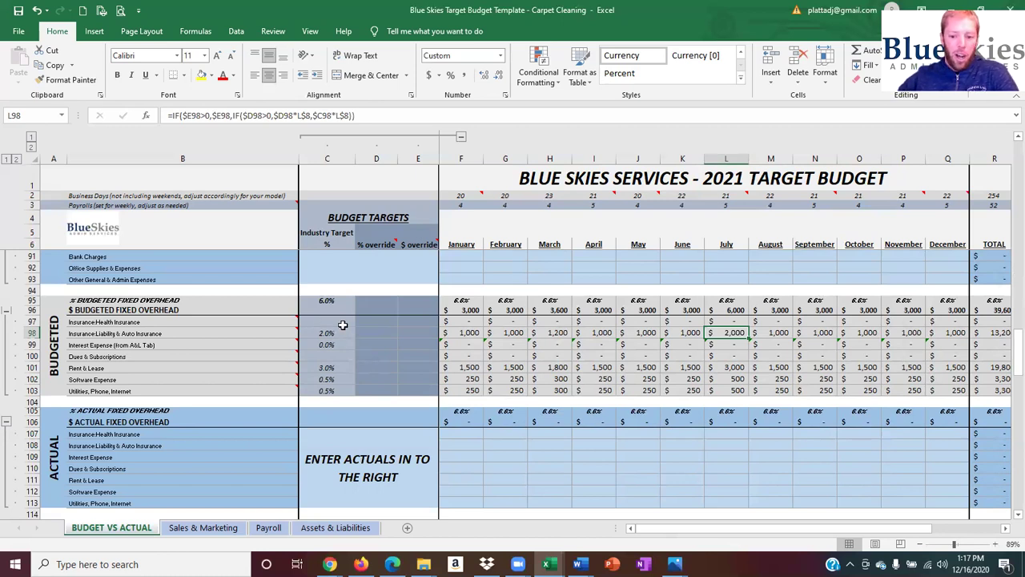
left_click(405, 332)
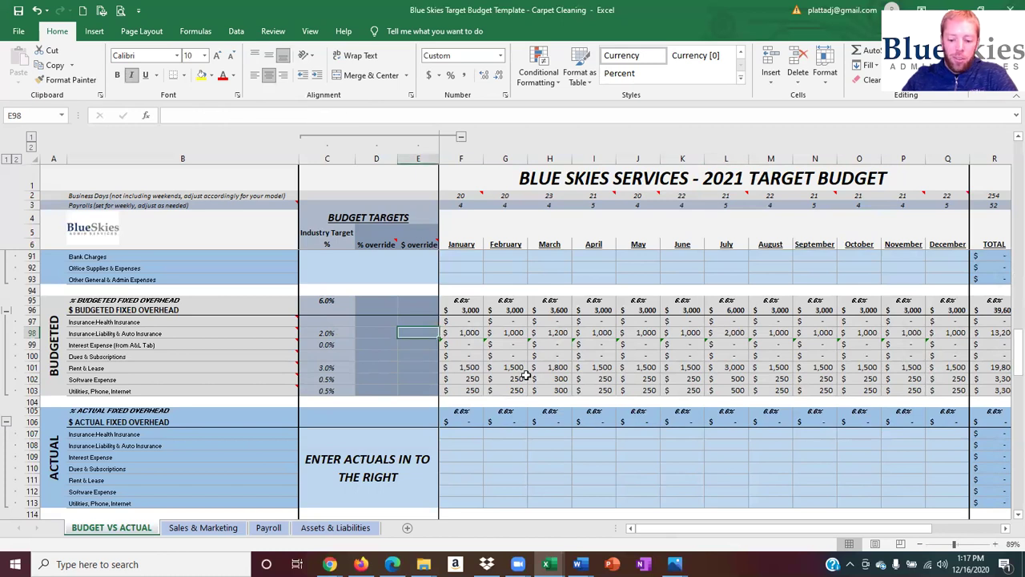
type("1,25")
type("0")
key("Return")
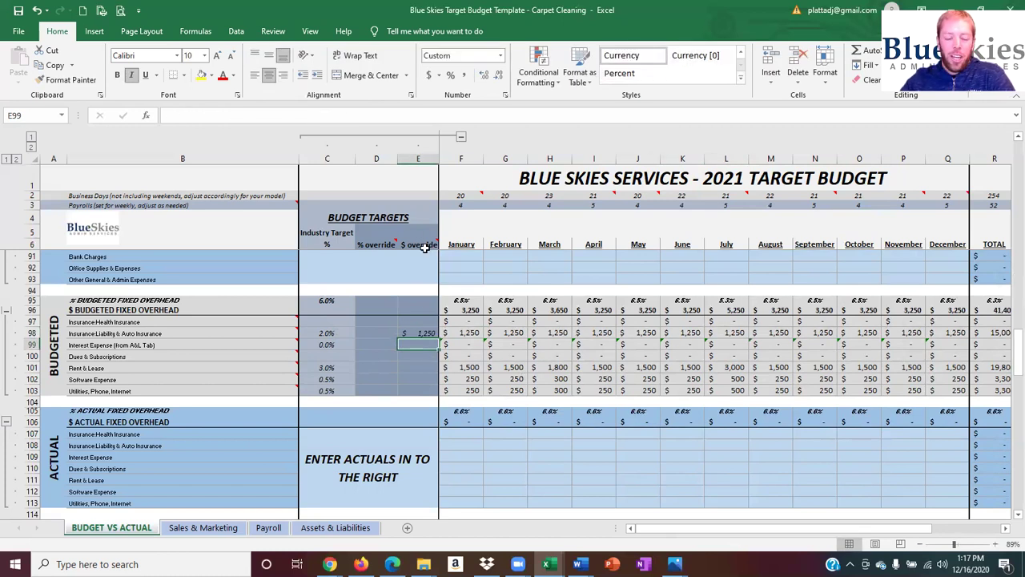
Try a dollar override of 1800 for budgeted Rent & Lease, and clear the fixed overhead dollar overrides
left_click(416, 367)
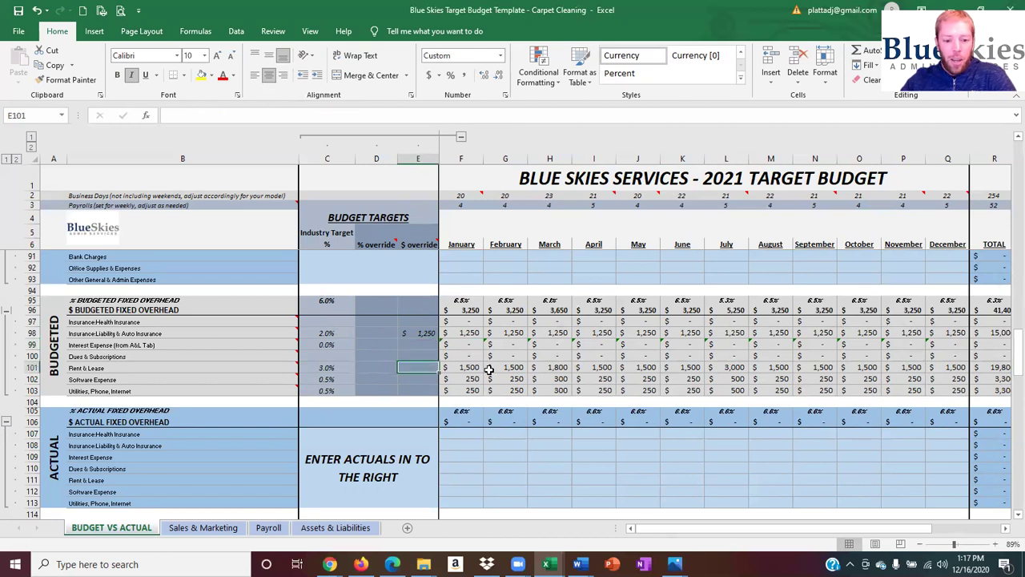
type("1800")
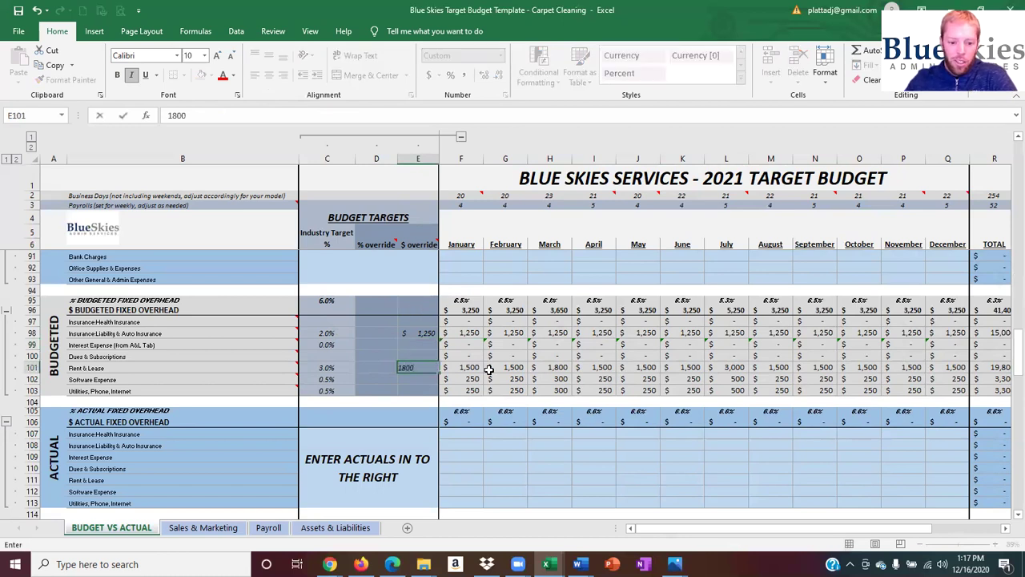
key("Return")
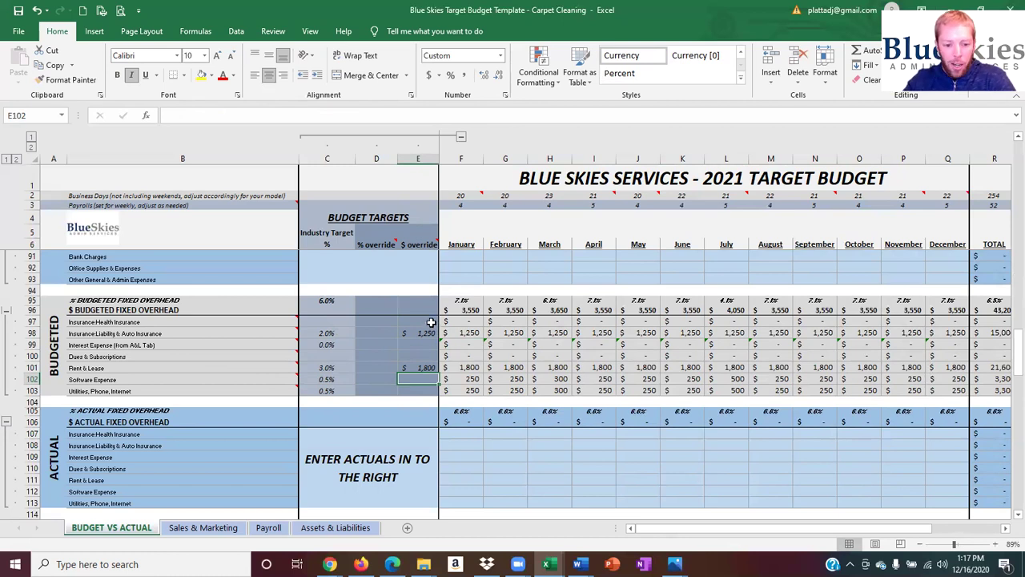
left_click_drag(430, 323, 429, 368)
key("Delete")
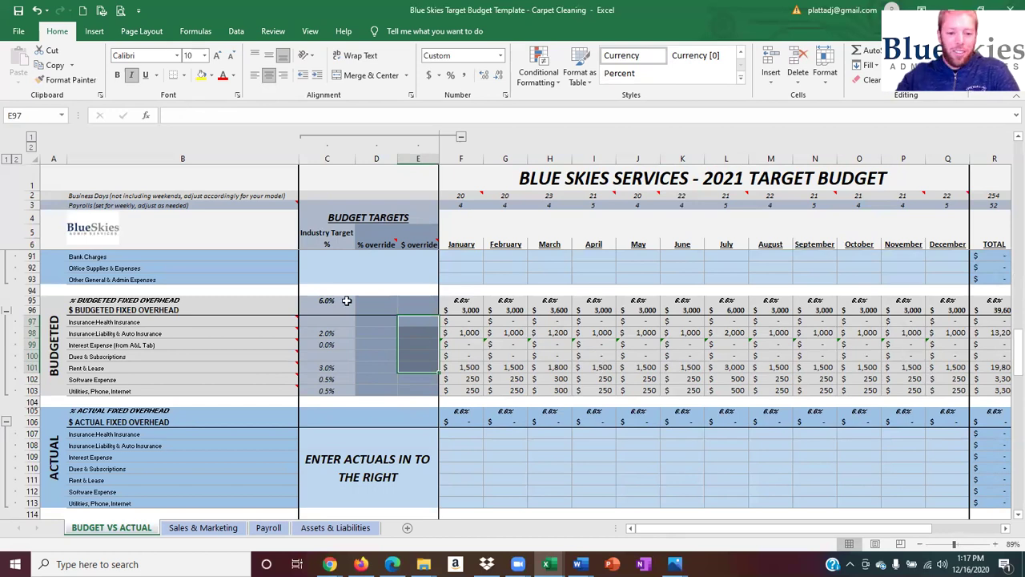
Examine the overall variable overhead industry target and the targets for Other Auto Expenses and Education, Events & Leadership Development
scroll(571, 316, "down", 6)
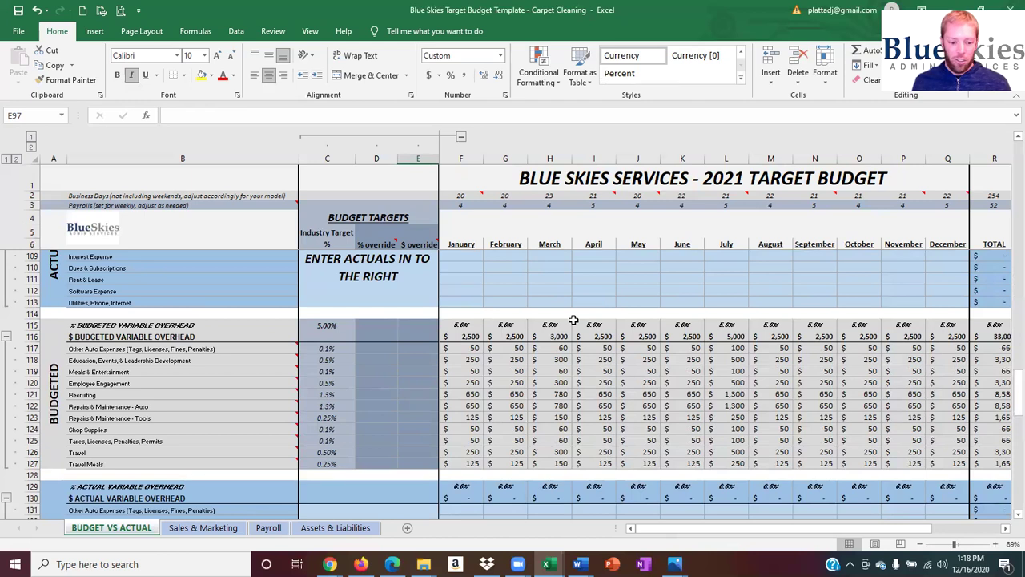
left_click(330, 326)
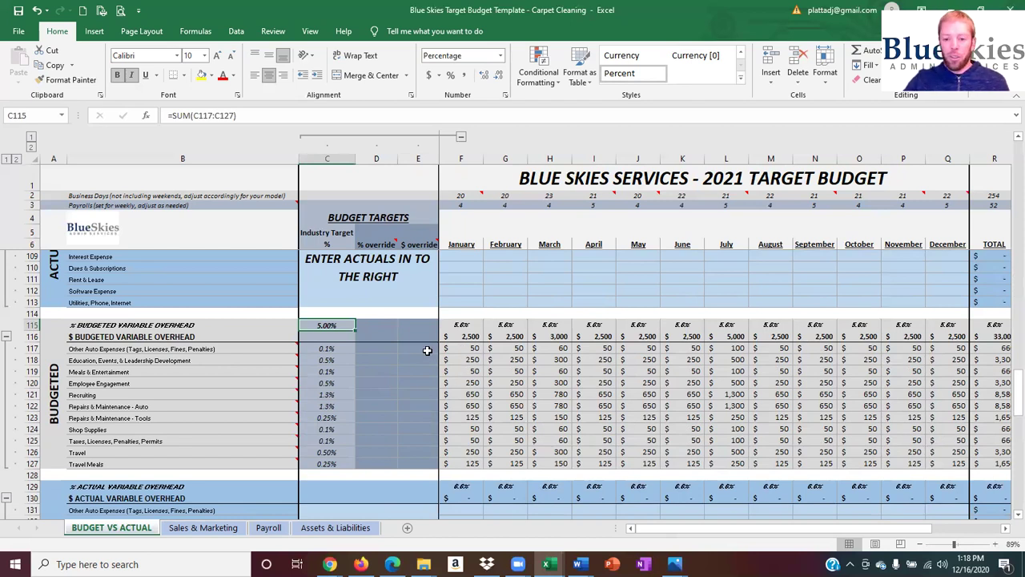
left_click(329, 348)
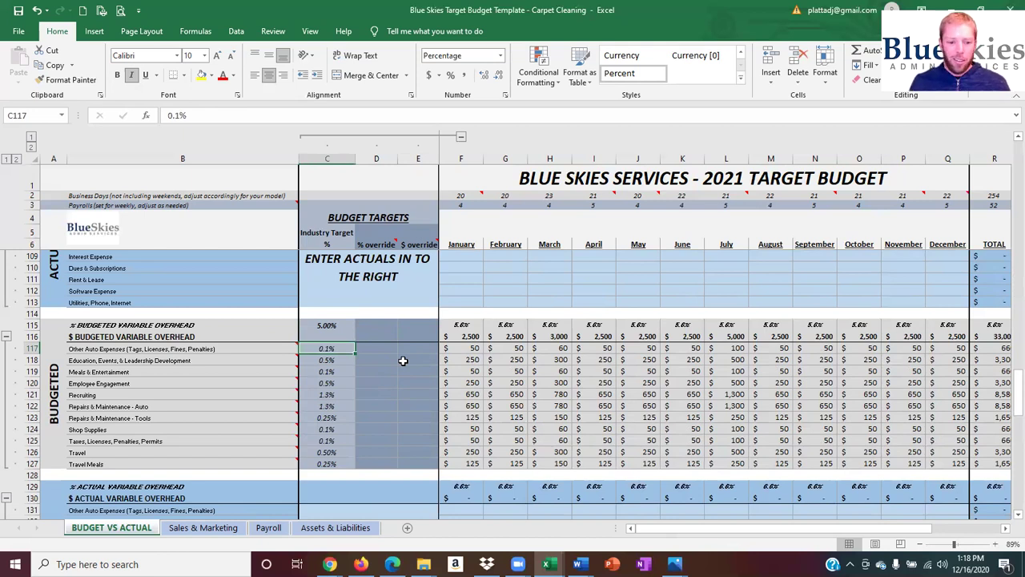
left_click(353, 360)
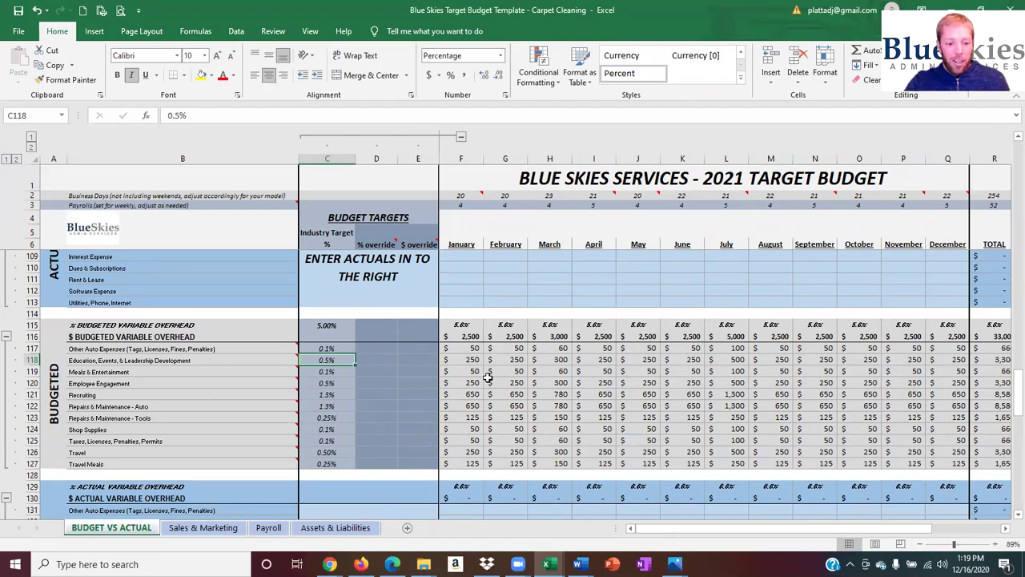
Compare the Dues & Subscriptions line in budgeted fixed overhead with the Education, Events & Leadership Development line in variable overhead
scroll(494, 384, "up", 5)
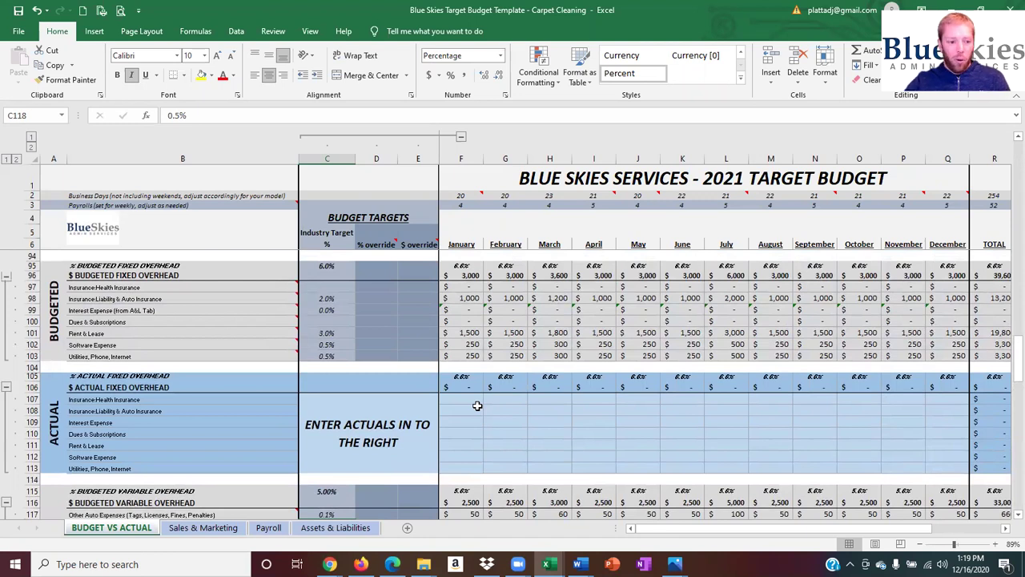
left_click(336, 322)
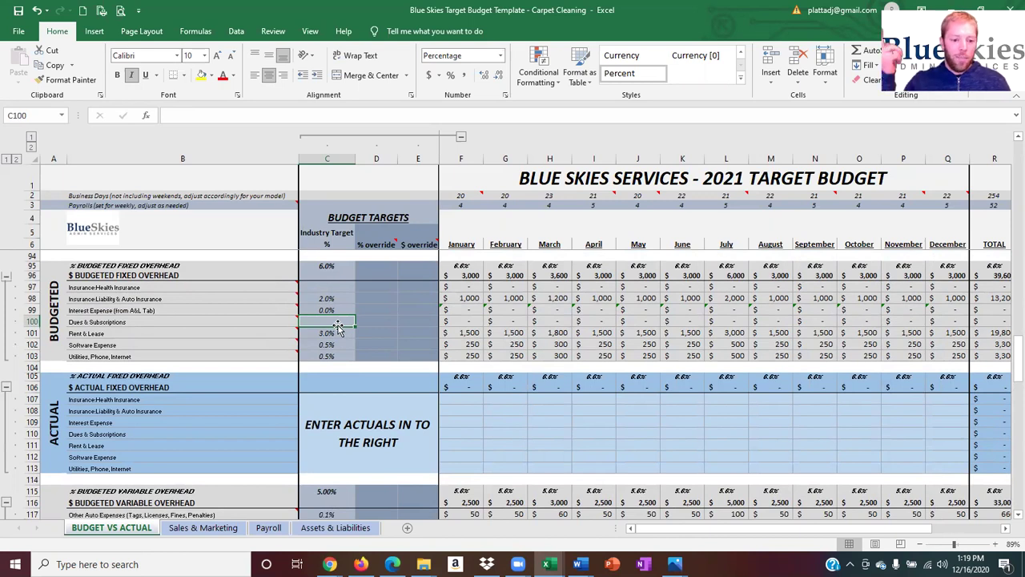
scroll(481, 407, "down", 1)
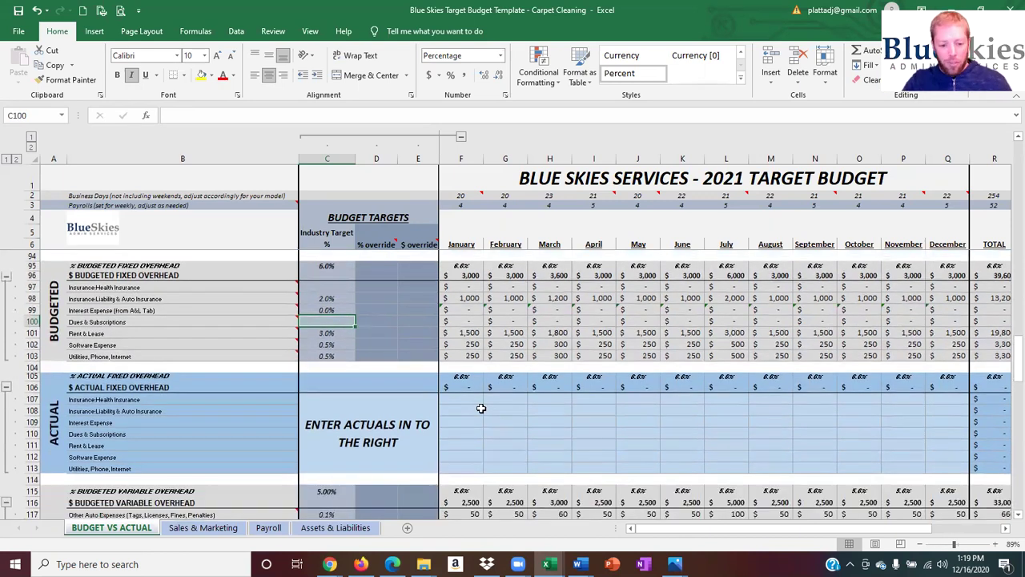
scroll(489, 398, "down", 1)
left_click(328, 460)
scroll(462, 479, "down", 2)
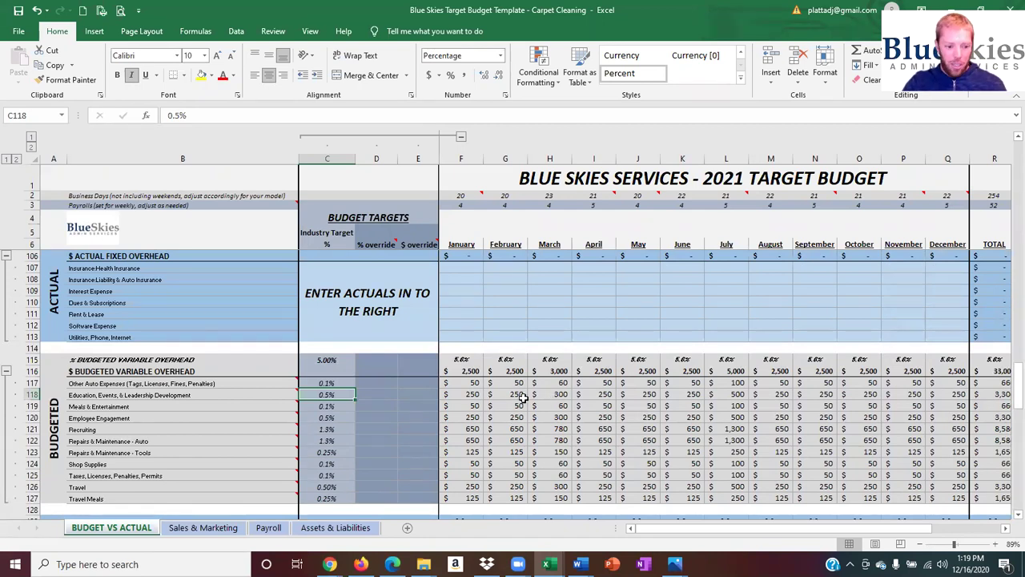
Examine the variable overhead industry targets for Meals & Entertainment, Employee Engagement, Recruiting and Repairs & Maintenance - Auto
left_click(333, 406)
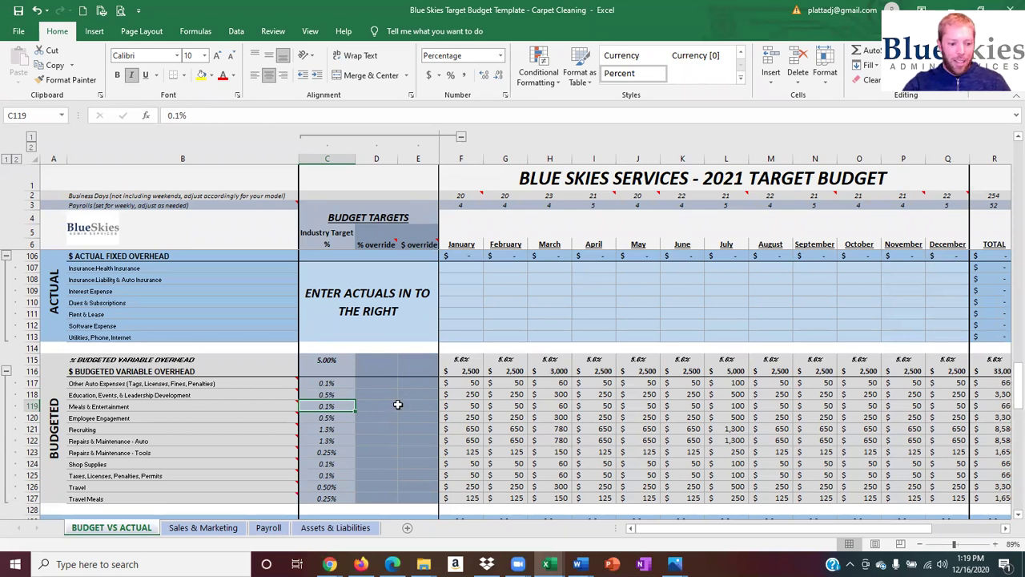
left_click(322, 417)
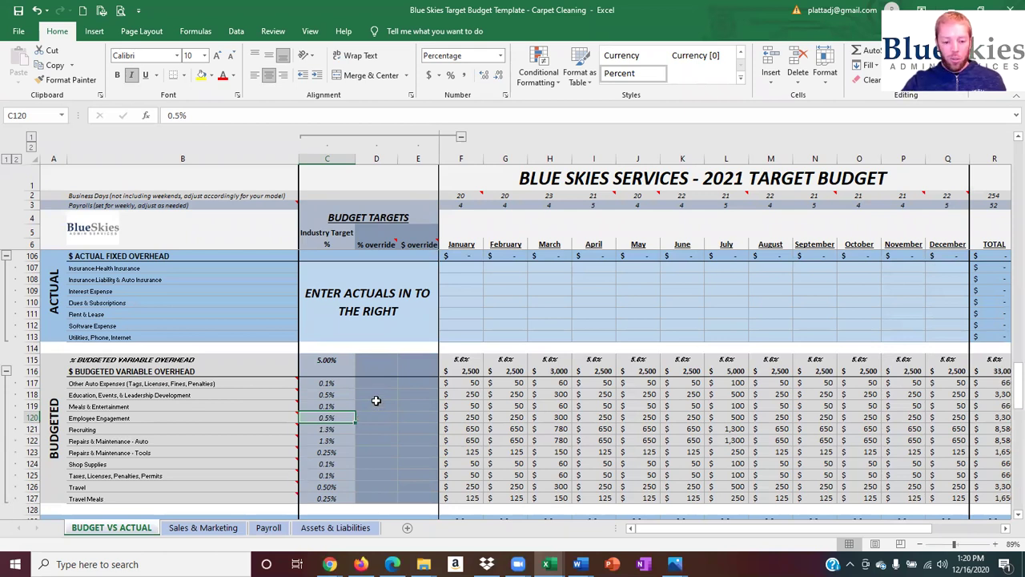
left_click(340, 431)
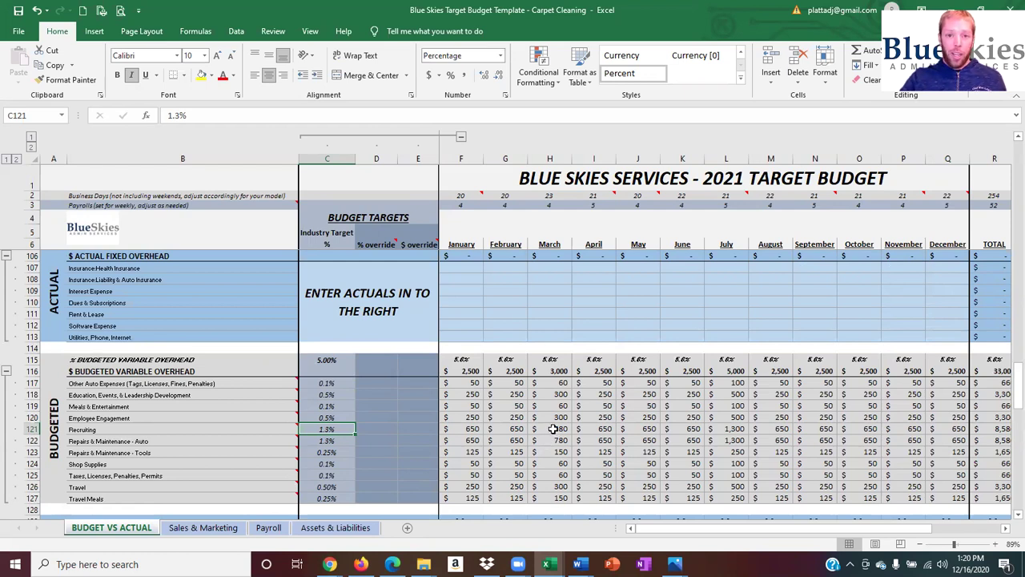
left_click(341, 440)
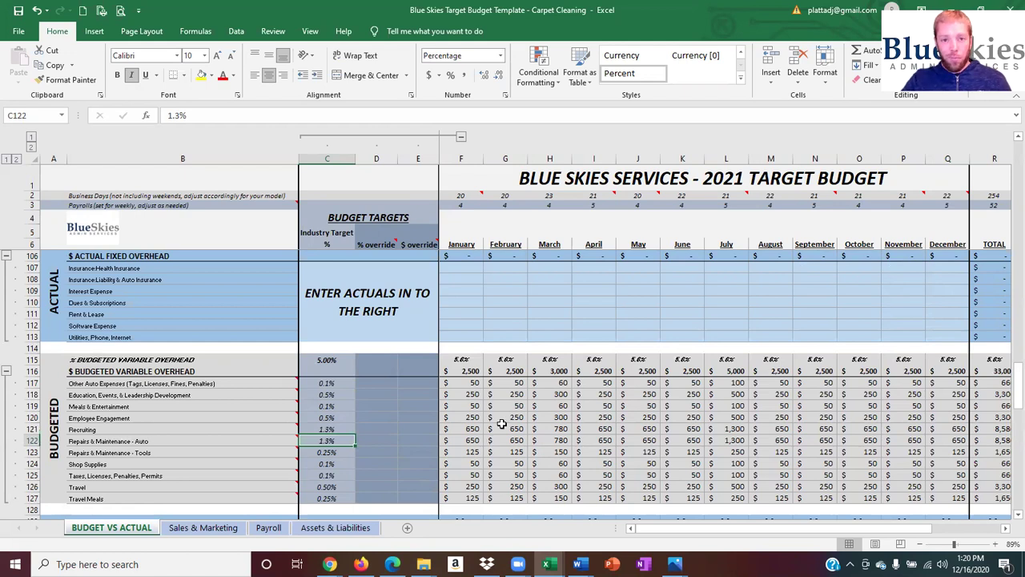
Examine the industry targets for tool repairs and maintenance, shop supplies, and taxes, licenses, penalties and permits
left_click(335, 455)
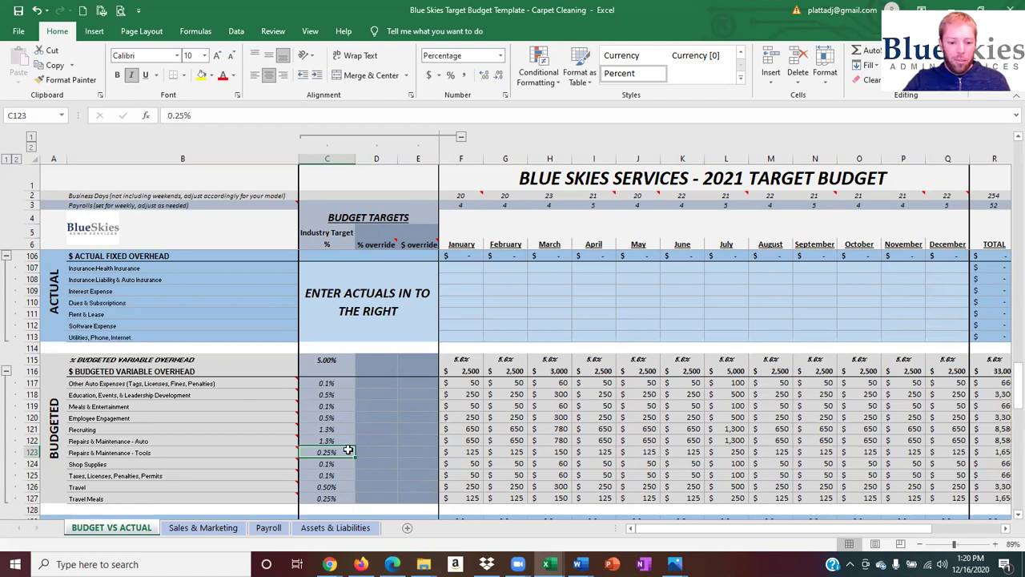
scroll(345, 452, "down", 1)
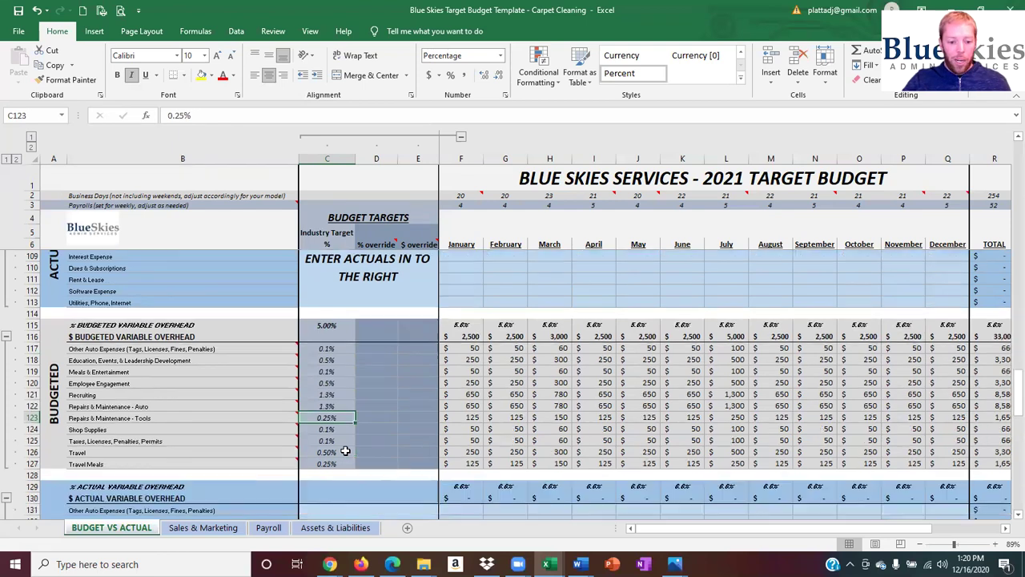
left_click(337, 431)
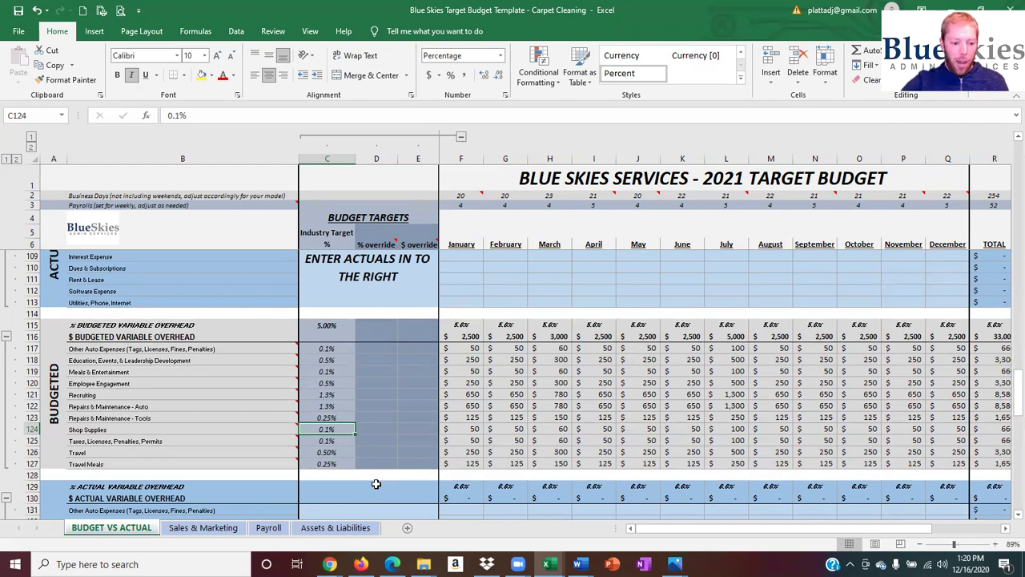
left_click(333, 441)
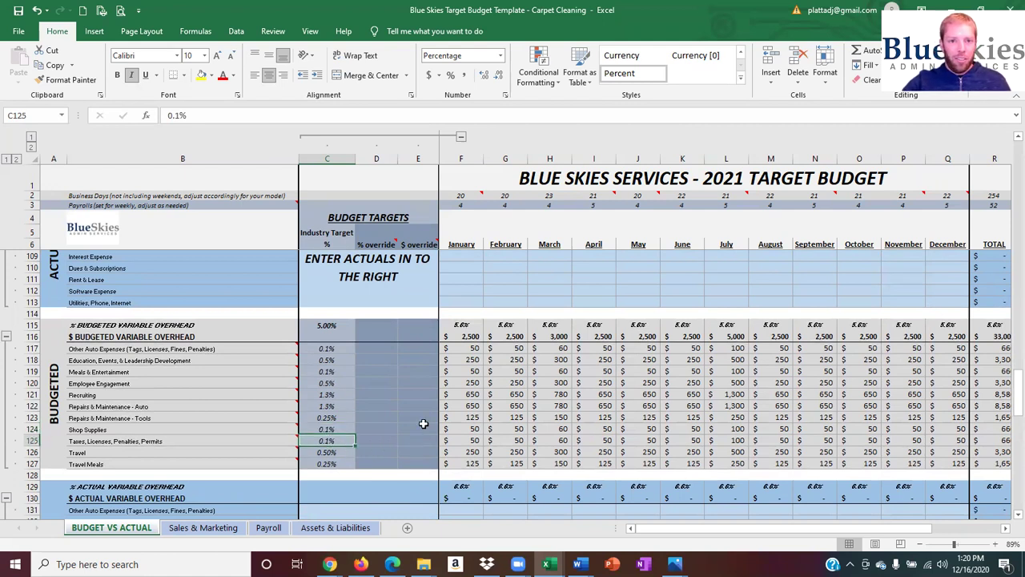
mouse_move(247, 439)
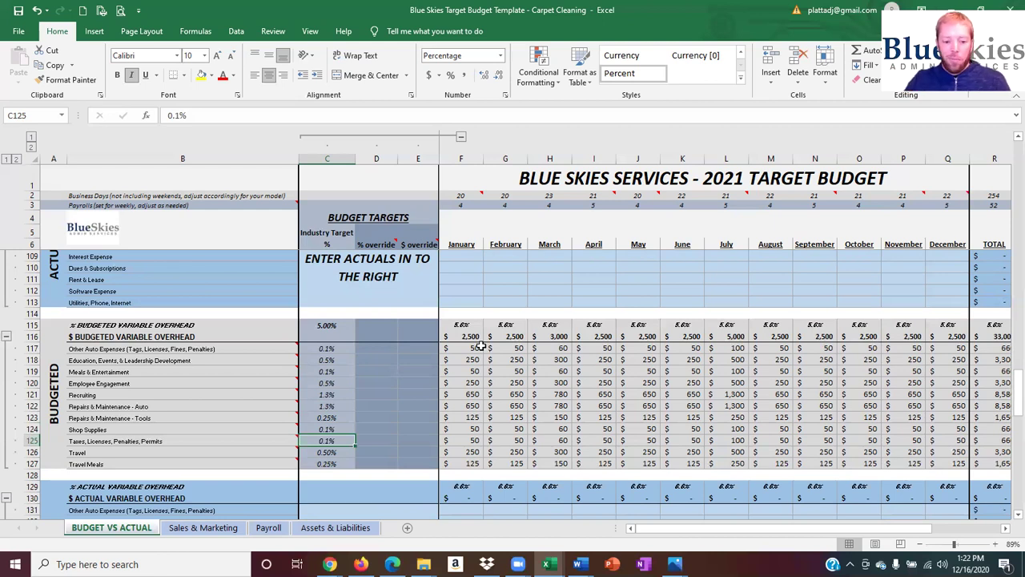
Try zeroing out the budgeted Travel line with a dollar override of .00001, and clear the override
left_click(411, 451)
type(".00001")
key("Return")
left_click(428, 449)
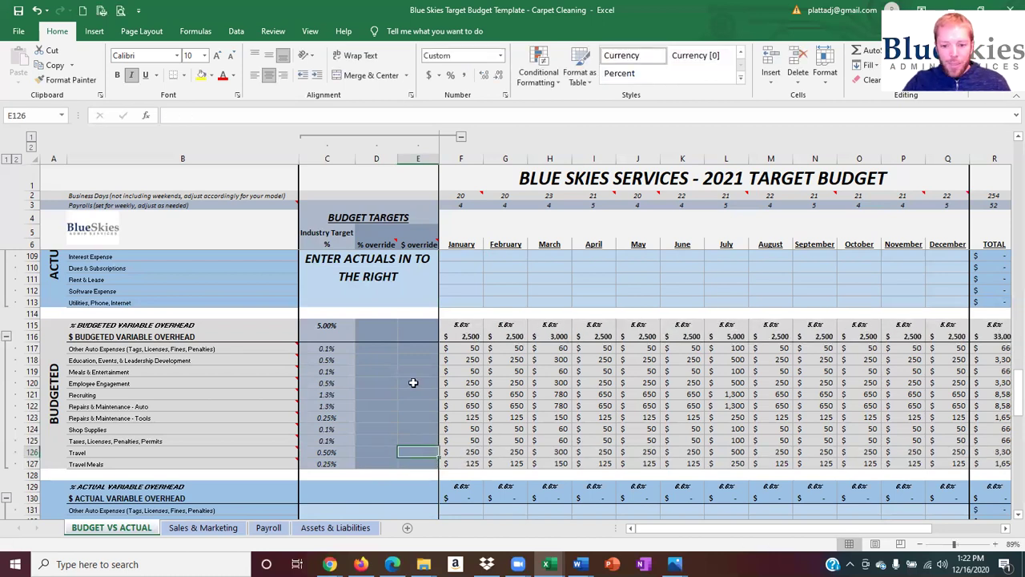
key("Delete")
scroll(533, 406, "down", 1)
scroll(595, 388, "down", 3)
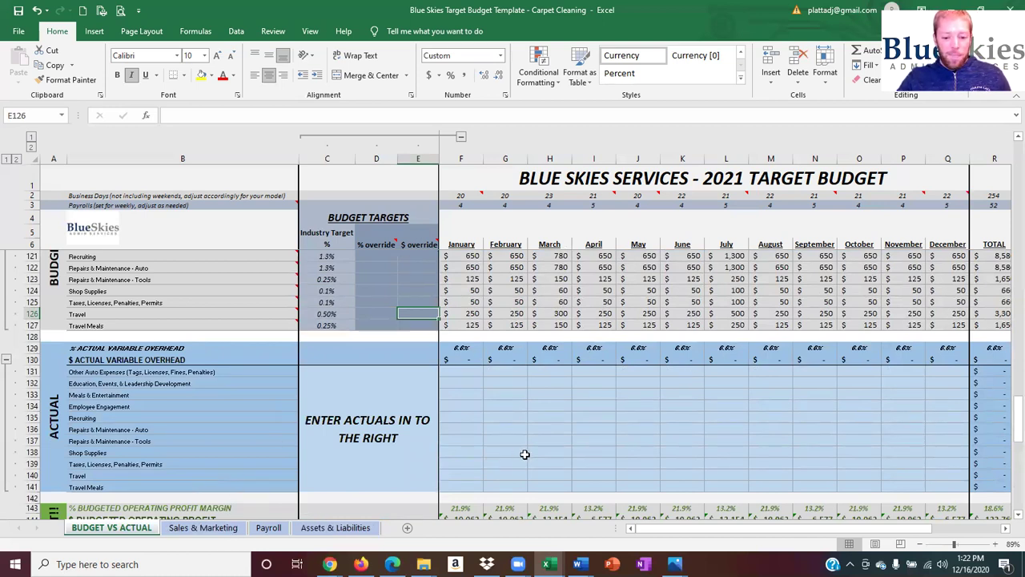
Set the Sales & Marketing sheet's selector cell B5 to USE so the sheet feeds the budget
left_click(225, 530)
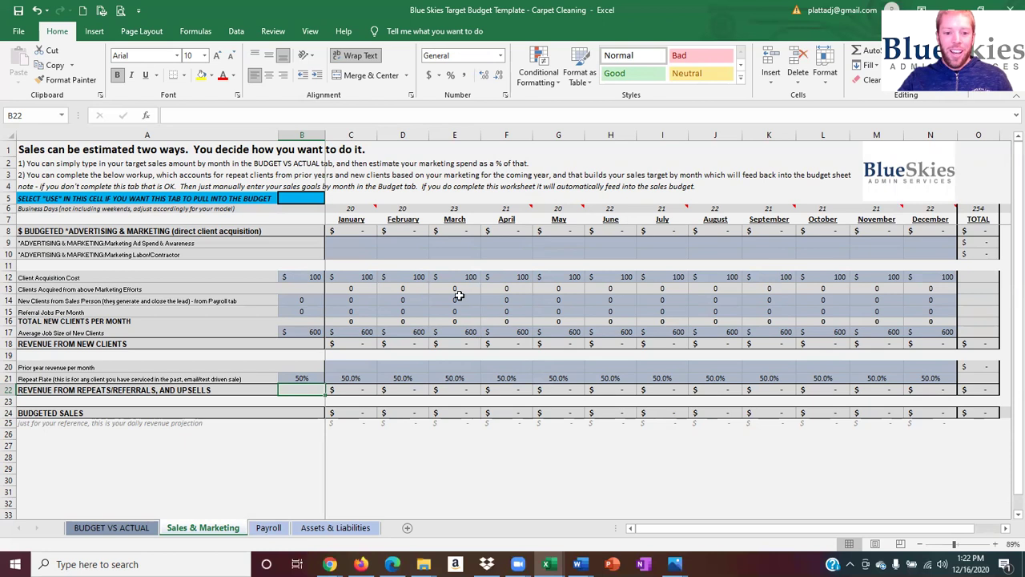
left_click(299, 199)
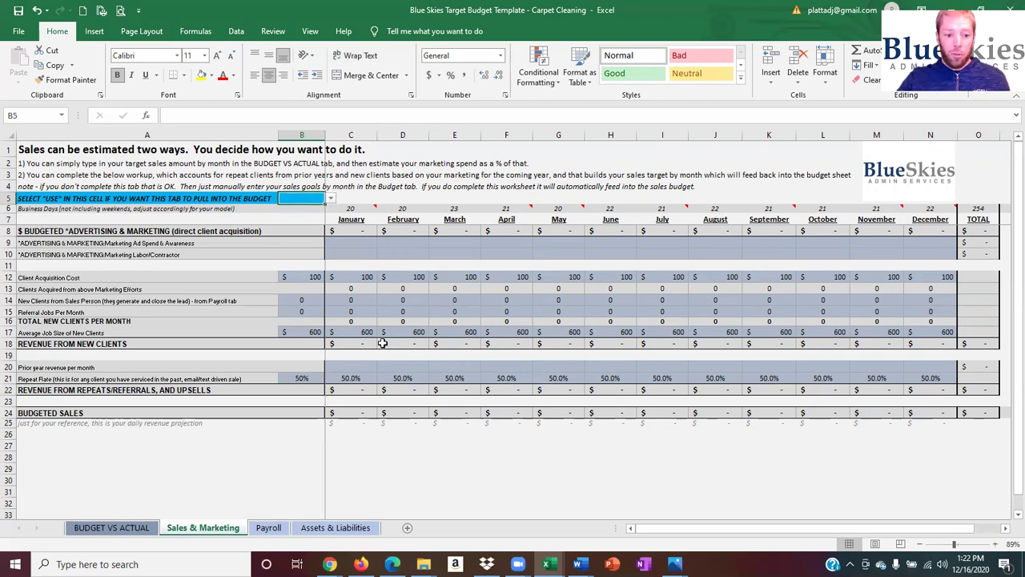
left_click(331, 200)
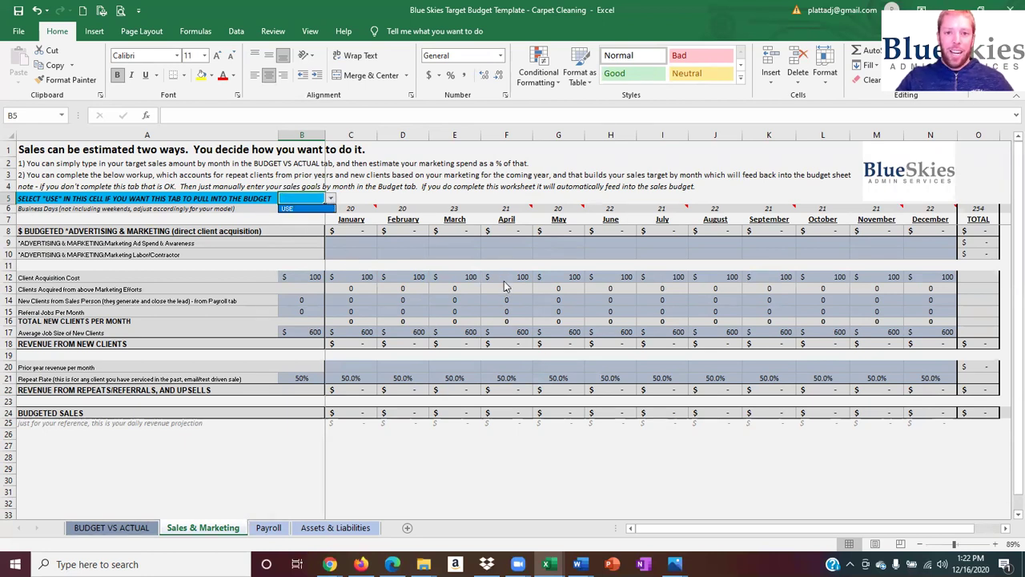
left_click(305, 209)
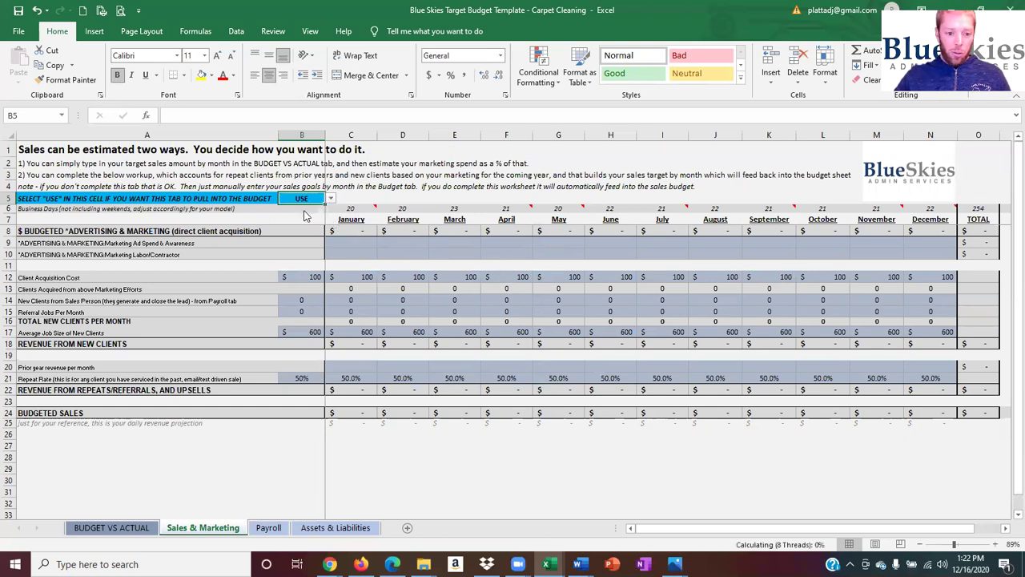
Examine the January to December budgeted sales in row 8 of the BUDGET VS ACTUAL sheet
left_click(116, 527)
scroll(574, 428, "down", 5)
scroll(574, 428, "up", 9)
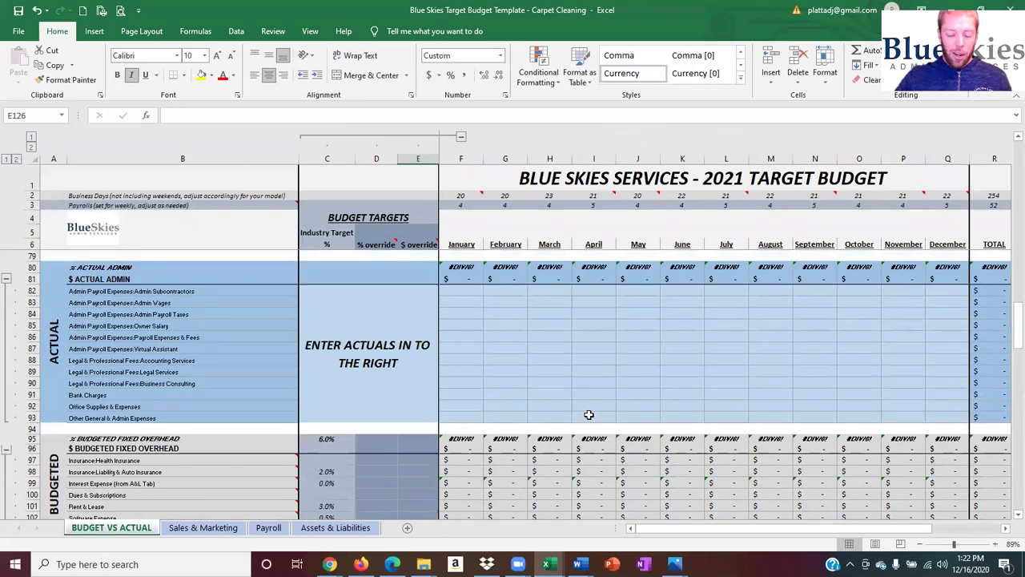
scroll(589, 426, "up", 20)
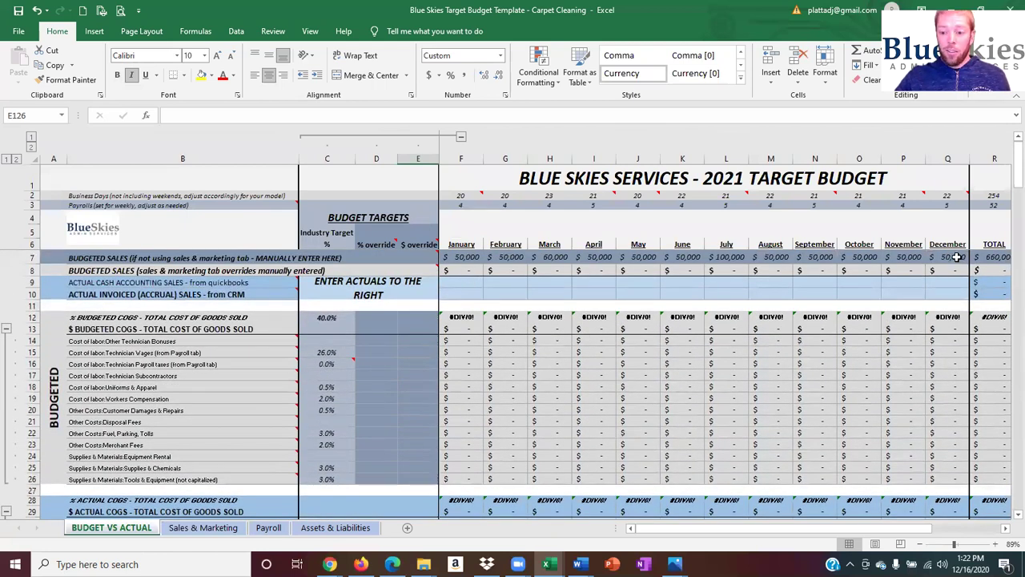
left_click_drag(457, 272, 949, 272)
Examine the ad spend and marketing labor lines on the Sales & Marketing sheet, and return to the BUDGET VS ACTUAL sheet
left_click(203, 528)
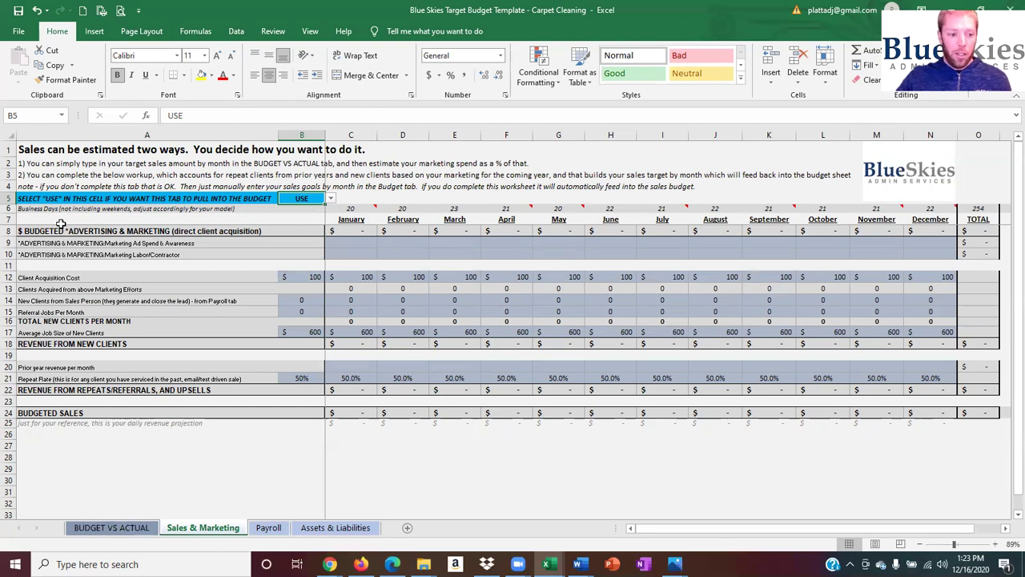
left_click(136, 244)
left_click(140, 254)
left_click(126, 529)
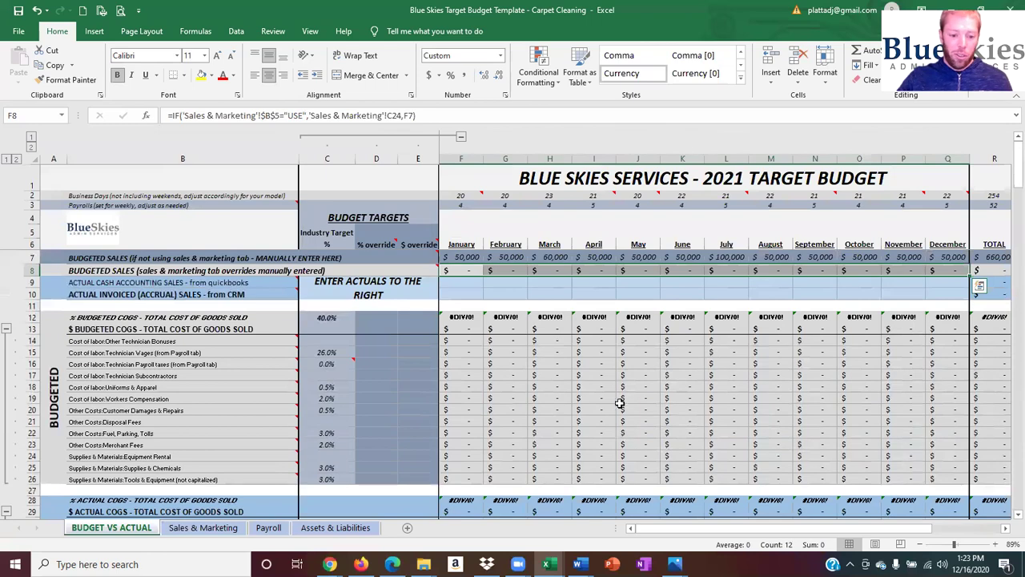
Examine the ad spend and marketing labor targets in C54:C55 on the BUDGET VS ACTUAL sheet
scroll(620, 403, "down", 11)
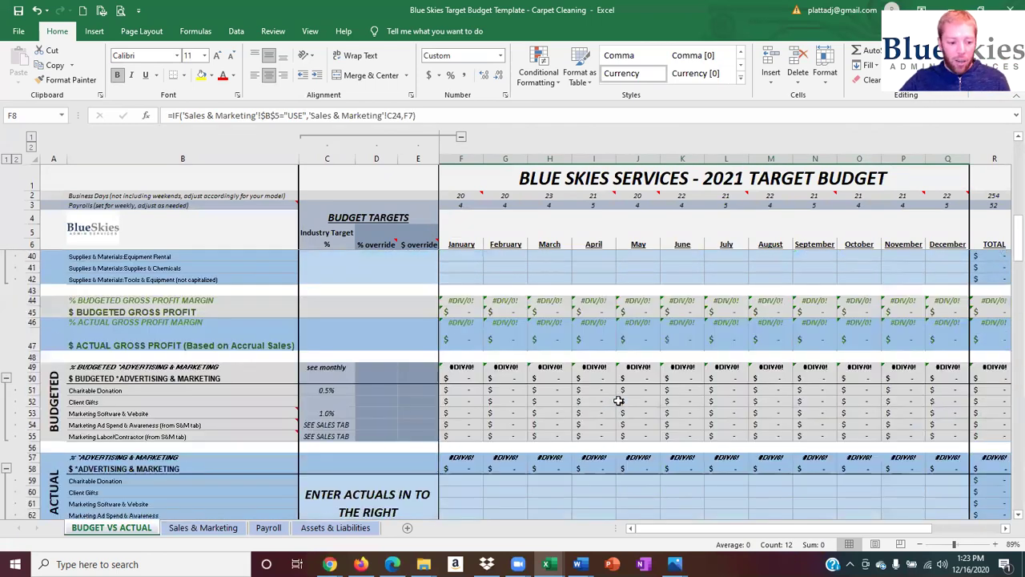
scroll(619, 402, "down", 2)
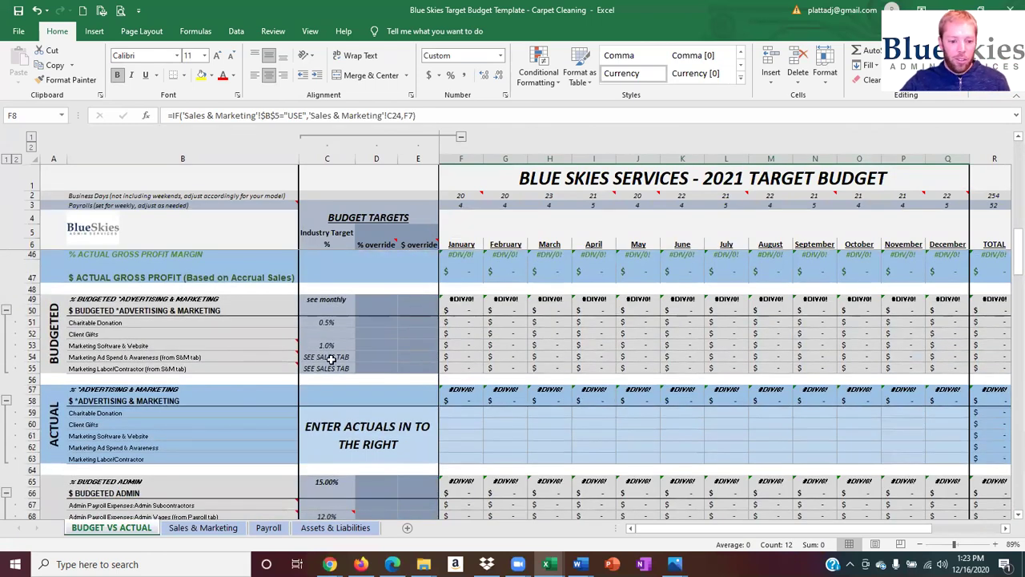
left_click_drag(331, 360, 330, 369)
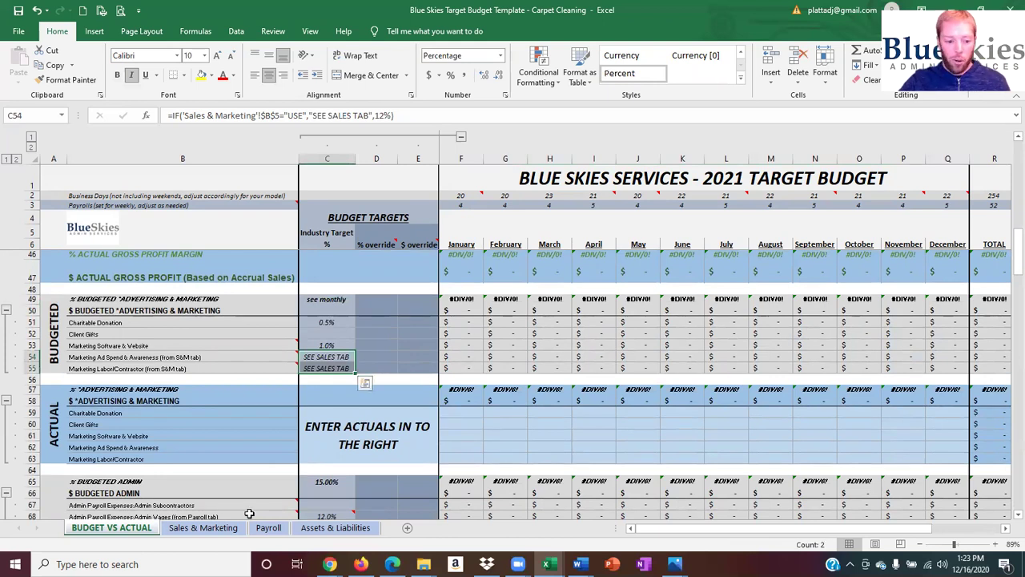
Clear the Sales & Marketing sheet's selector cell B5 and review the budgeted amounts on the BUDGET VS ACTUAL sheet
left_click(203, 527)
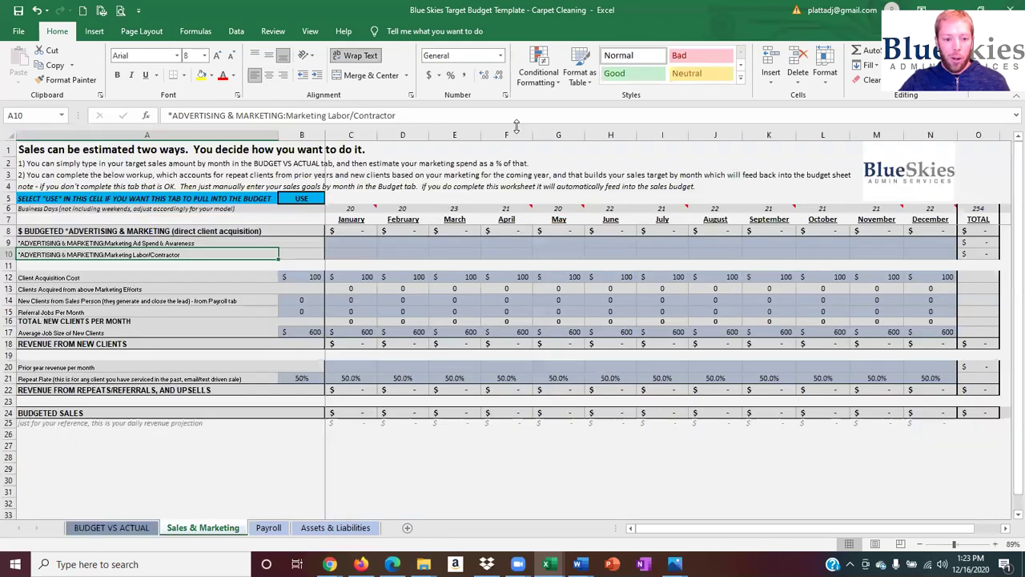
left_click(319, 199)
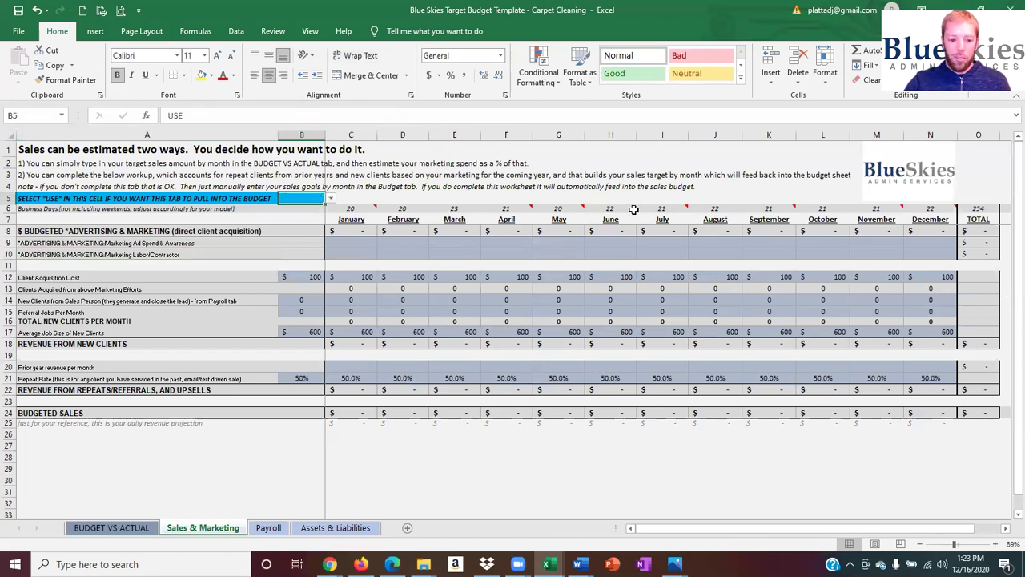
left_click(552, 280)
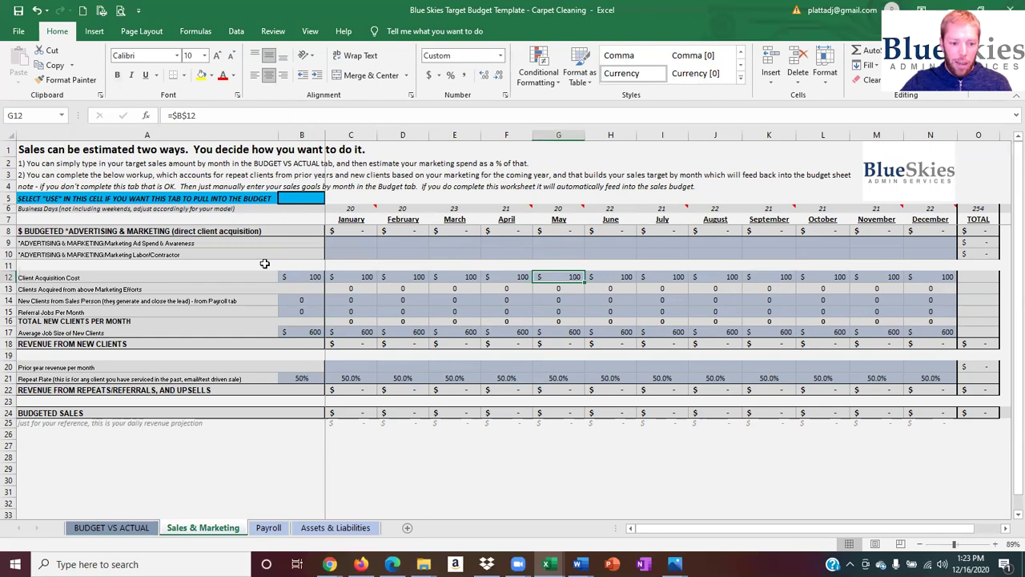
left_click(112, 528)
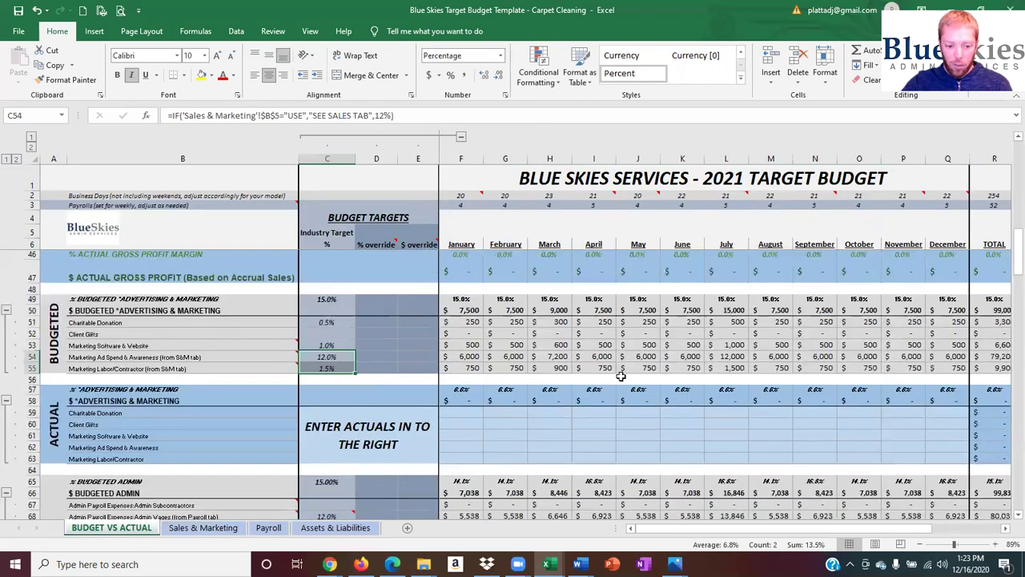
scroll(655, 407, "up", 5)
scroll(656, 409, "up", 8)
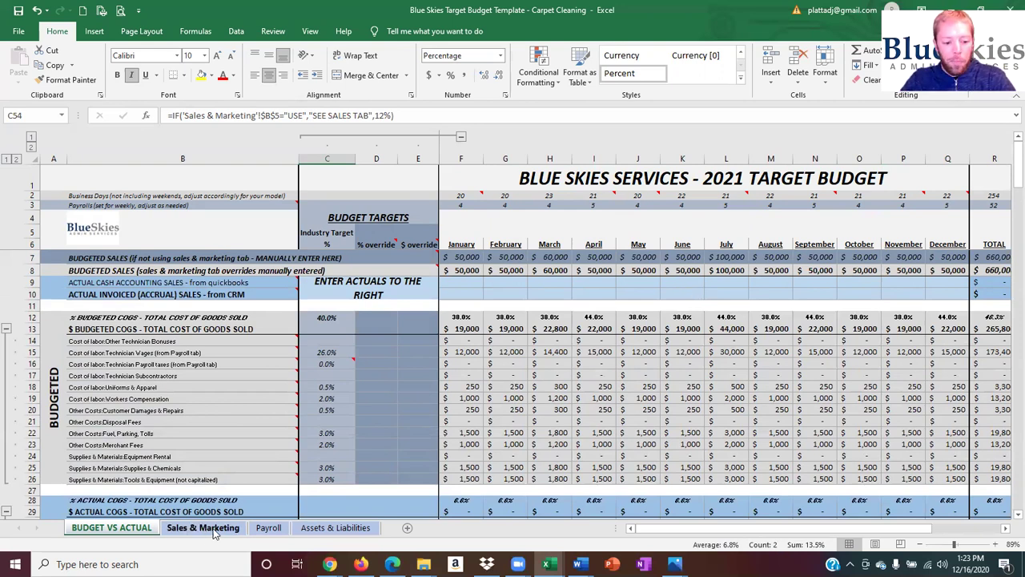
Examine the Payroll sheet's capacity inputs, technician (COGS) payroll and admin payroll sections
left_click(269, 527)
scroll(497, 341, "up", 5)
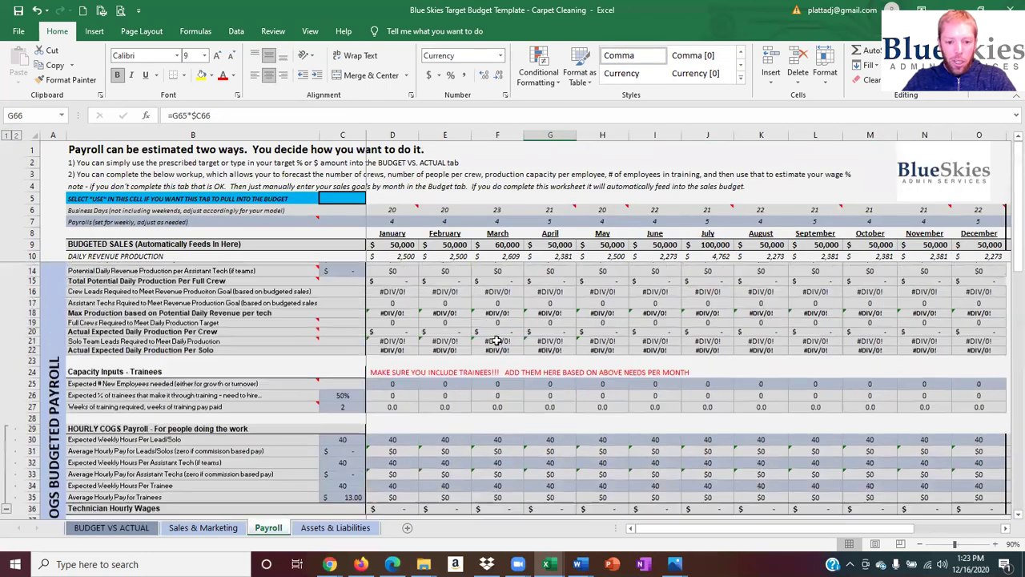
scroll(497, 341, "up", 1)
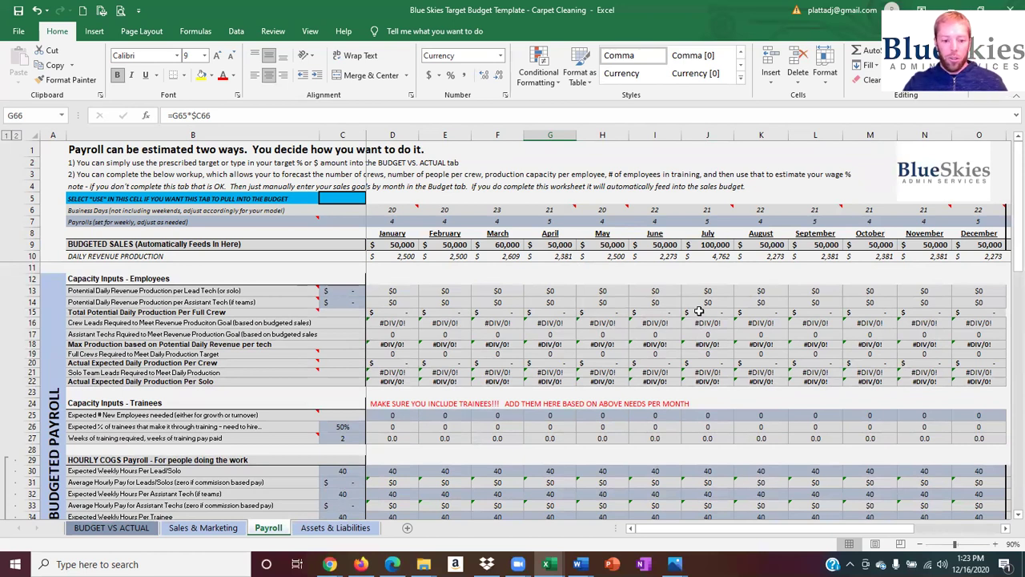
scroll(680, 351, "down", 1)
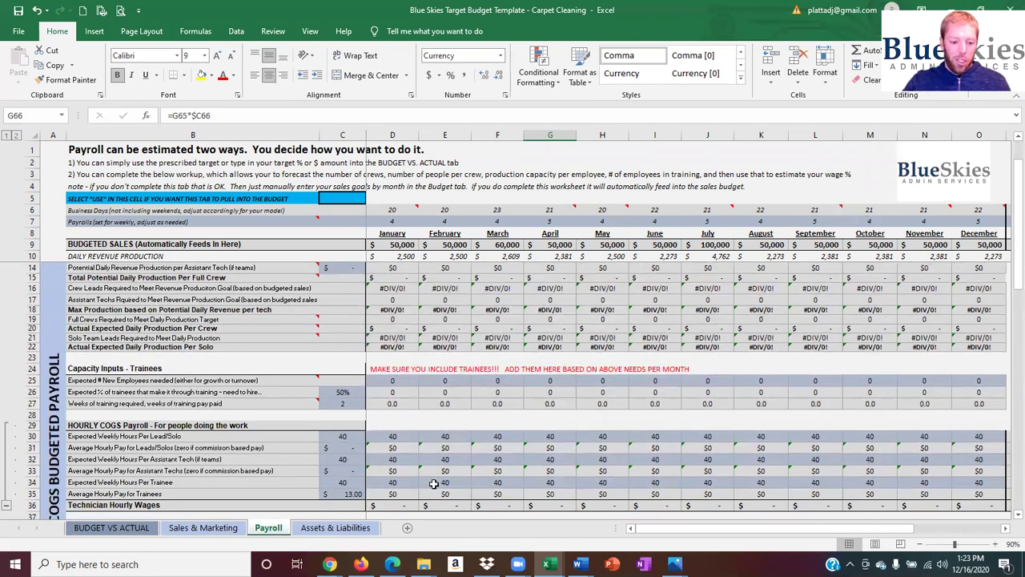
scroll(431, 433, "down", 3)
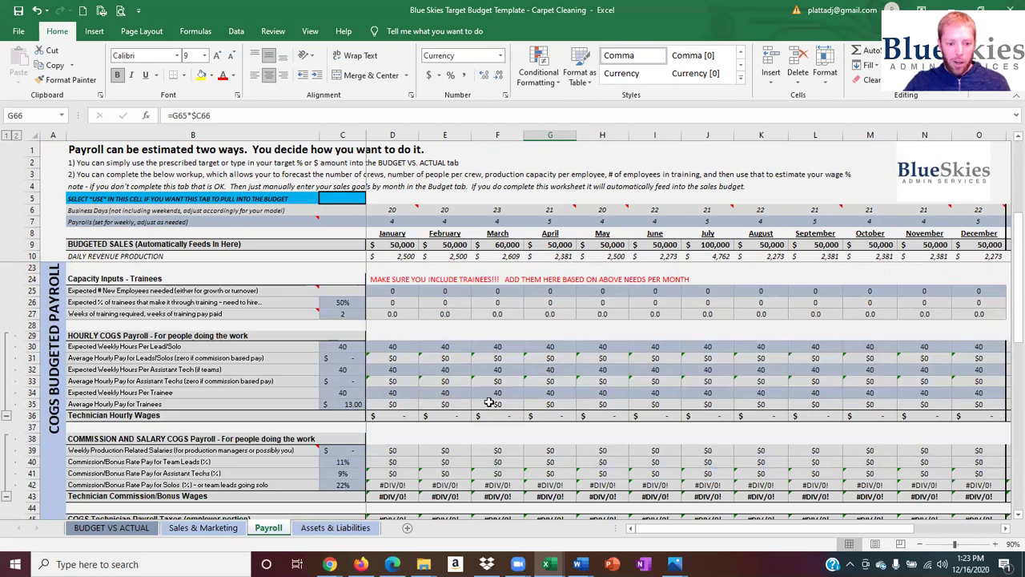
scroll(492, 397, "down", 7)
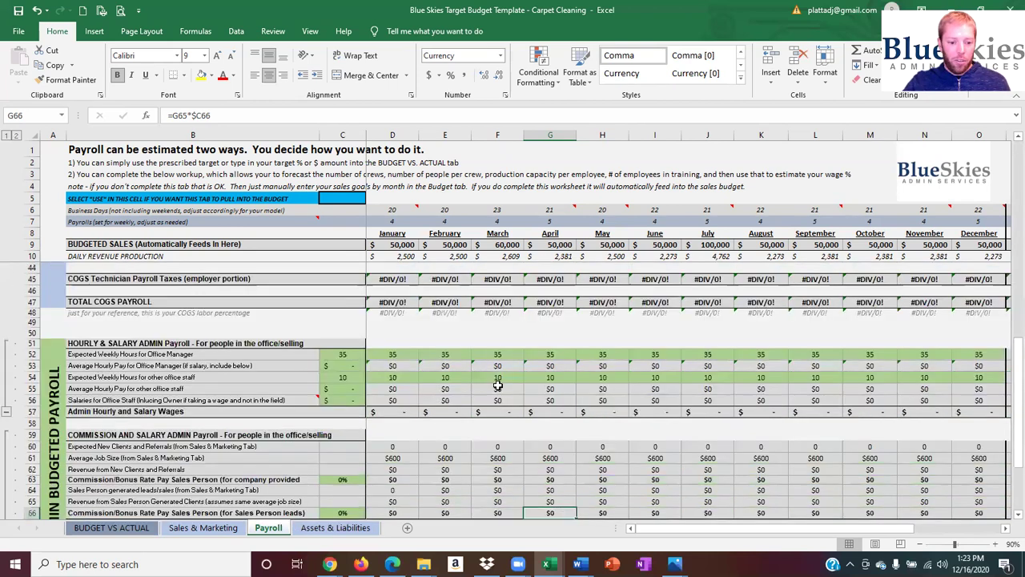
scroll(498, 386, "down", 6)
scroll(497, 393, "up", 10)
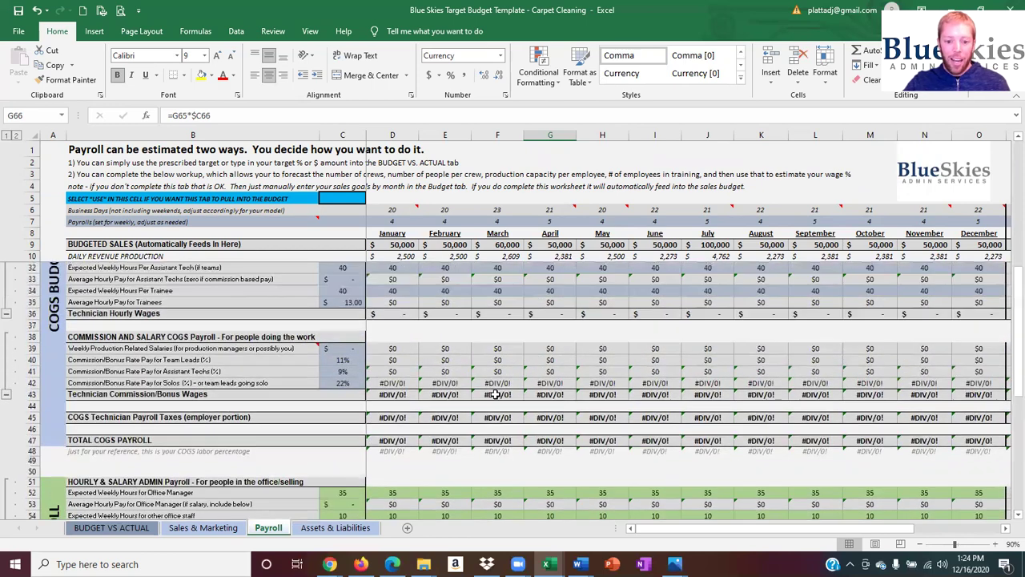
scroll(498, 397, "up", 7)
View the options of the Payroll sheet's selector cell C5 without choosing one
left_click(357, 197)
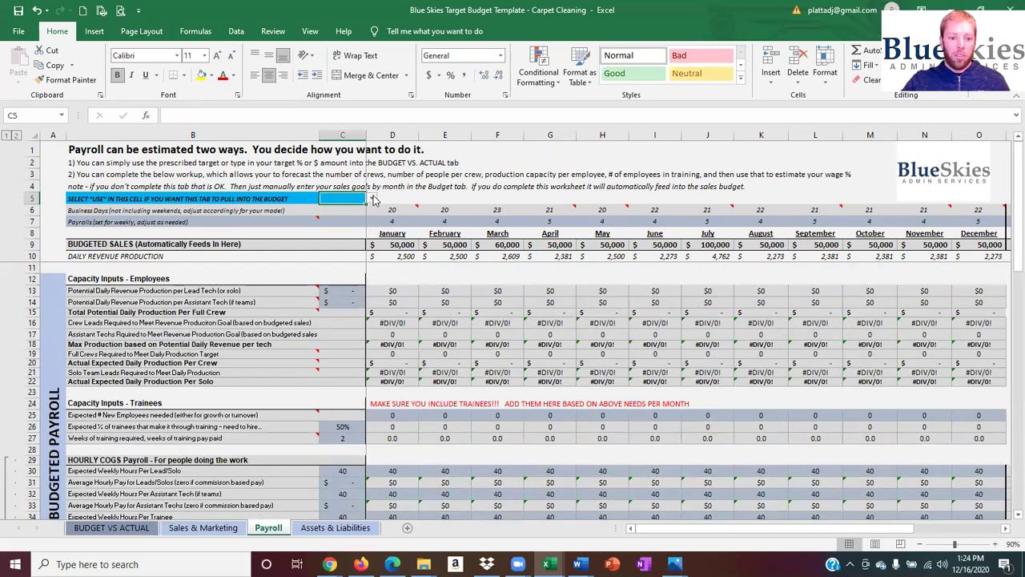
left_click(372, 199)
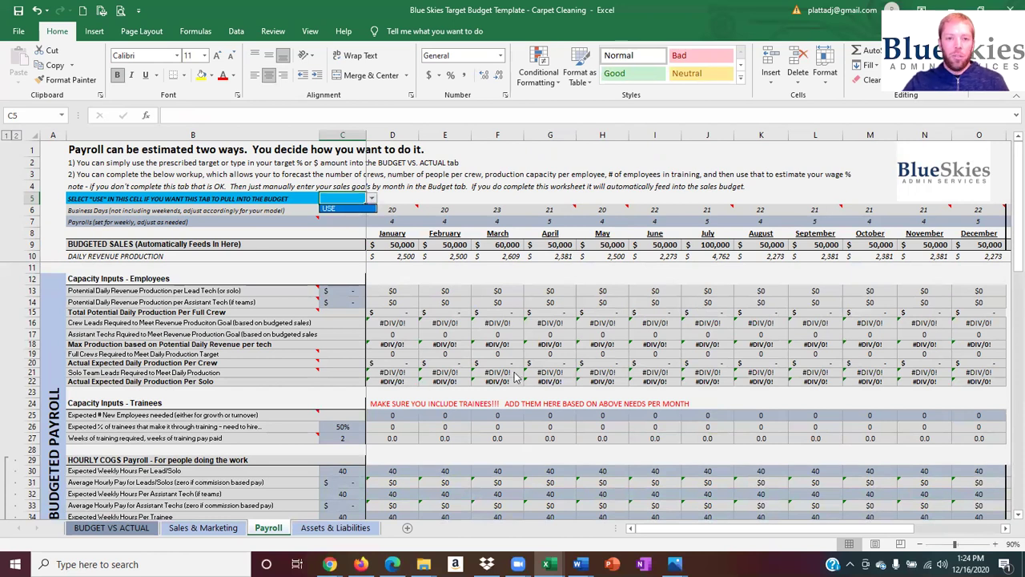
key("Escape")
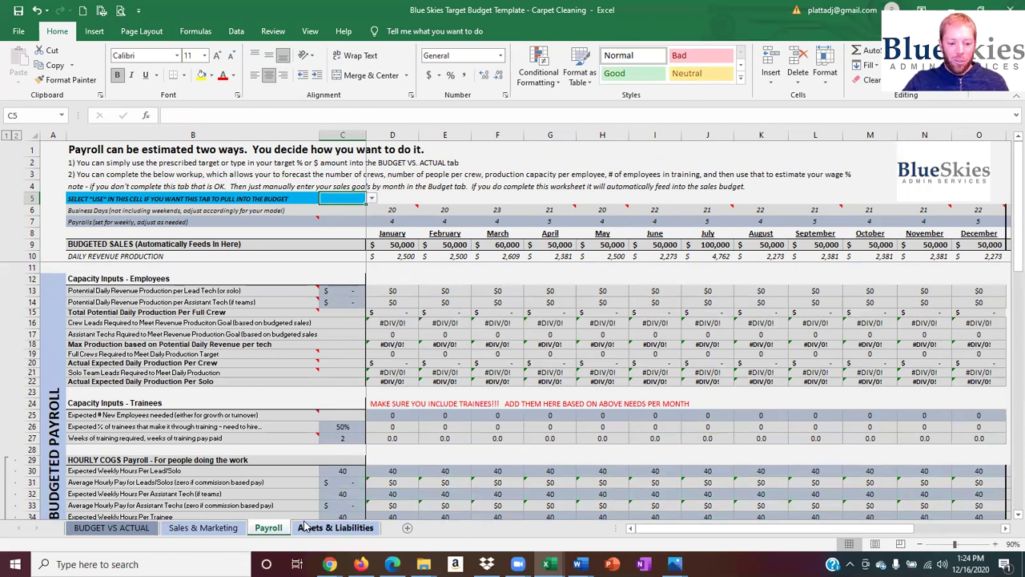
View the options of selector cell C5 on the Assets & Liabilities sheet
left_click(335, 527)
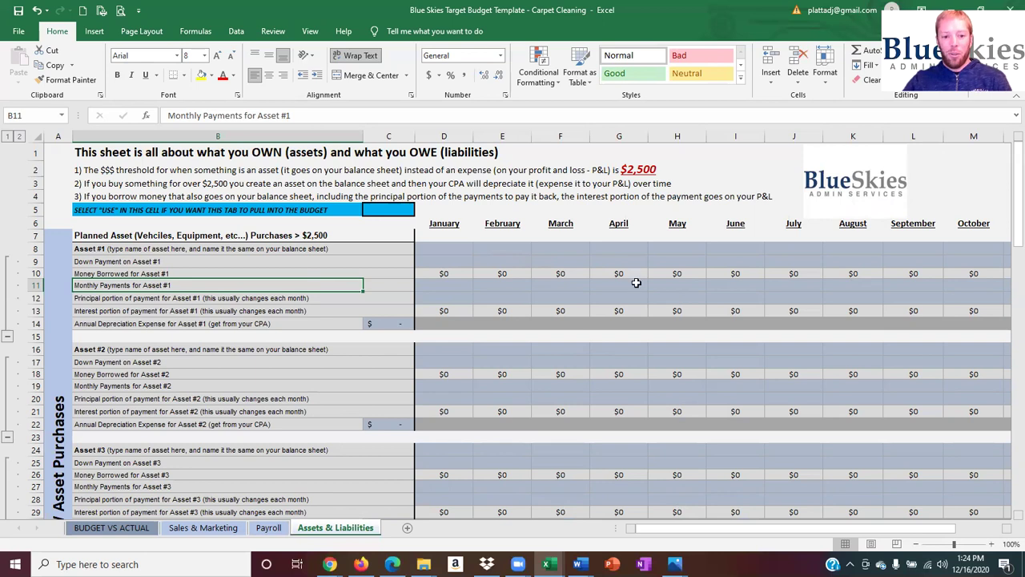
left_click(397, 210)
left_click(419, 211)
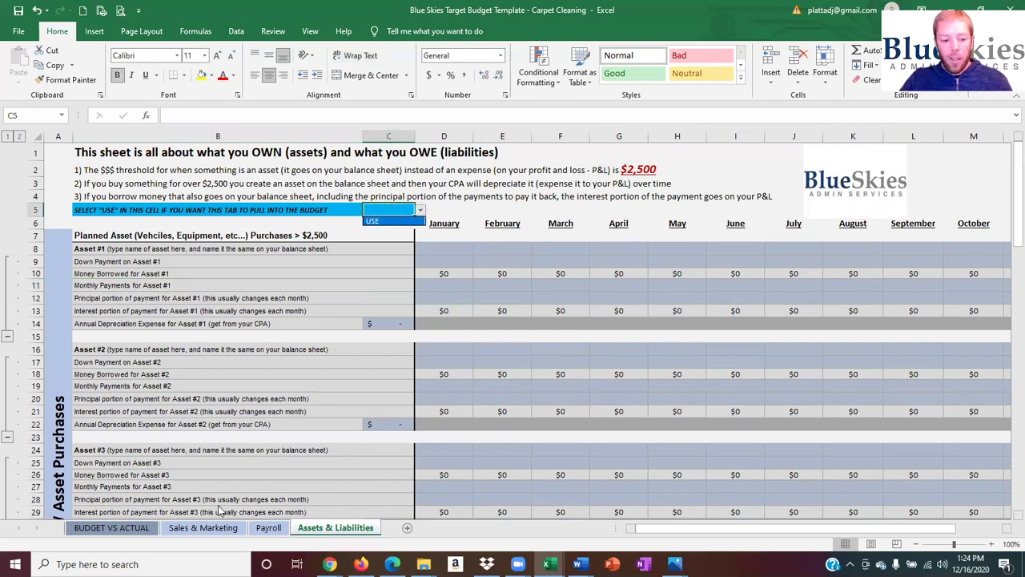
Examine the BUDGET VS ACTUAL sheet from budgeted sales through operating profit to the tax and cash flow sections
left_click(96, 527)
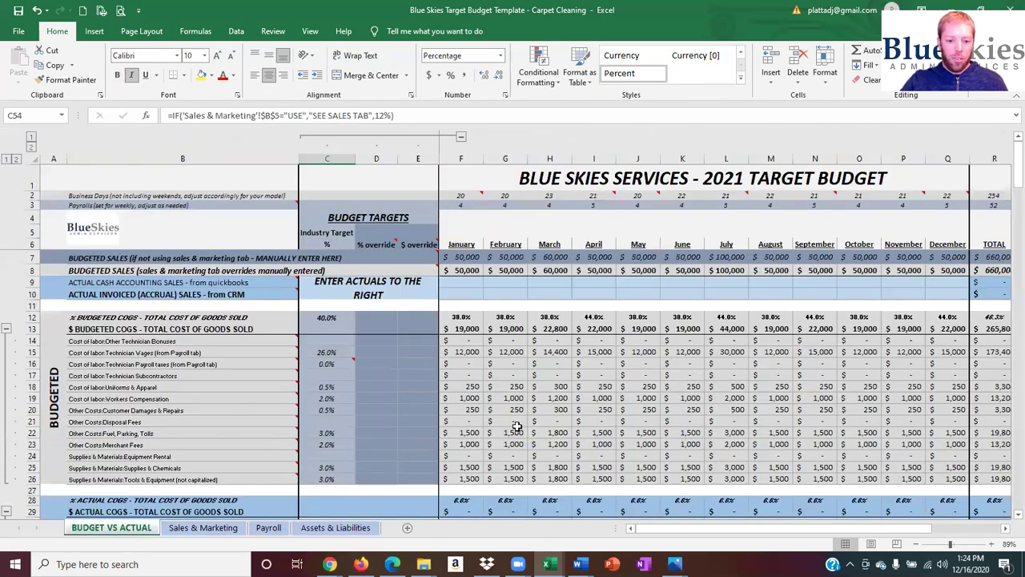
left_click(104, 527)
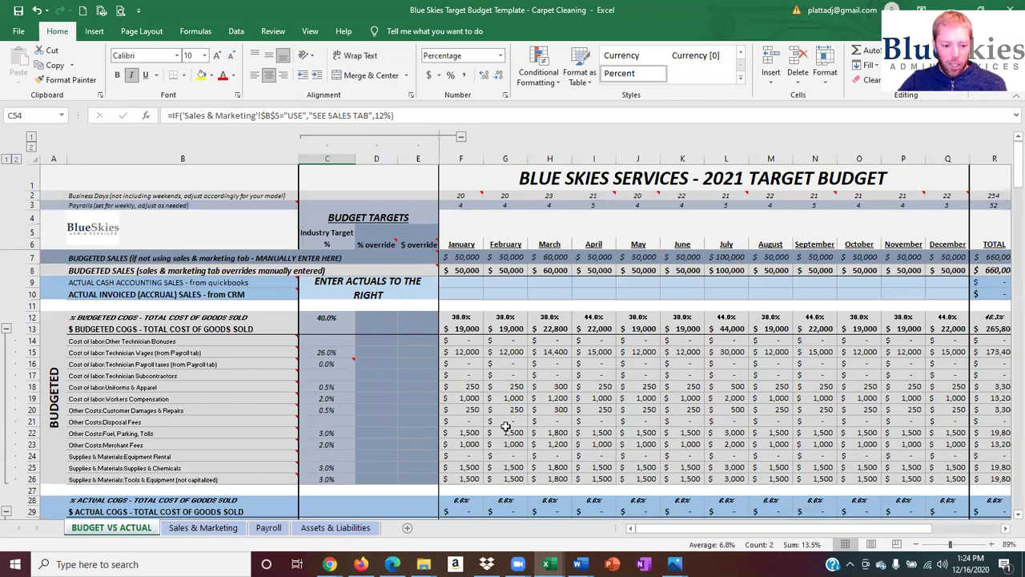
scroll(537, 429, "down", 7)
scroll(549, 403, "down", 10)
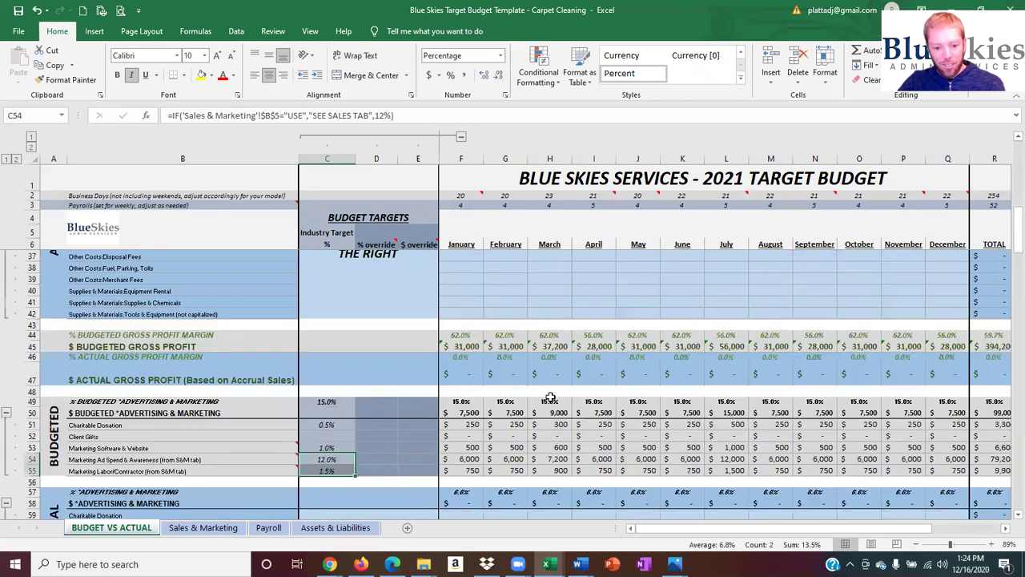
scroll(576, 368, "down", 17)
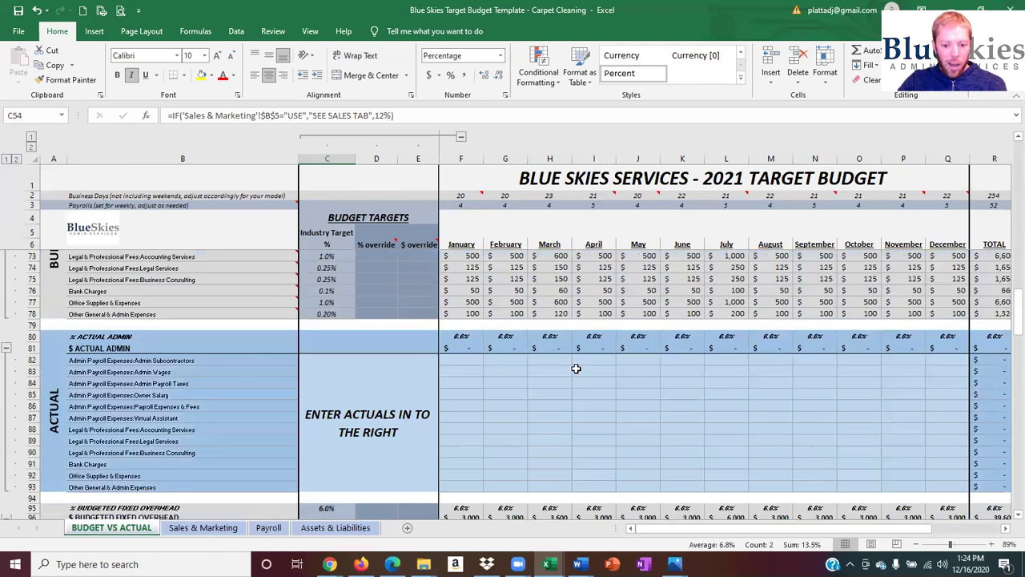
scroll(577, 362, "down", 12)
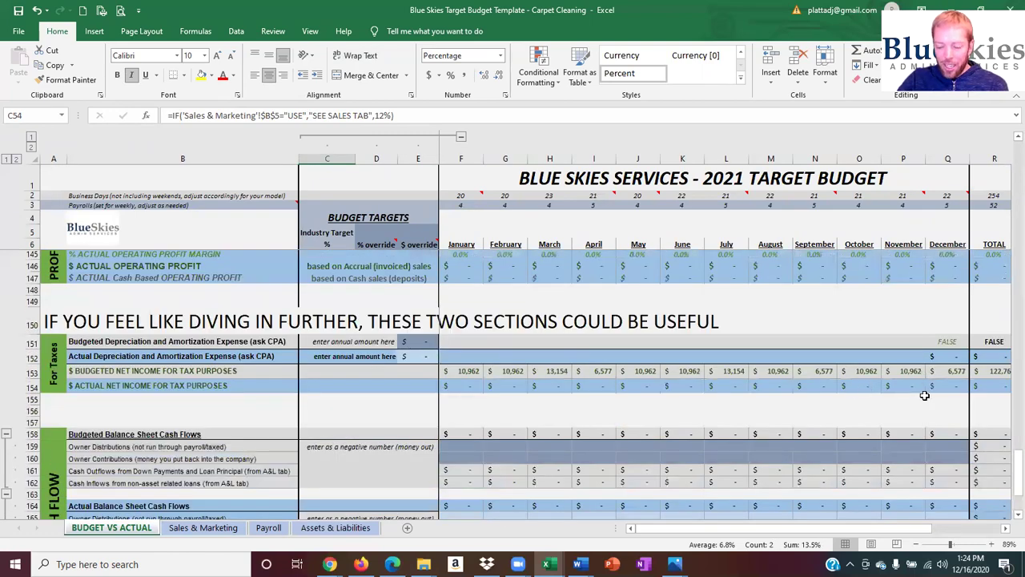
scroll(953, 371, "up", 4)
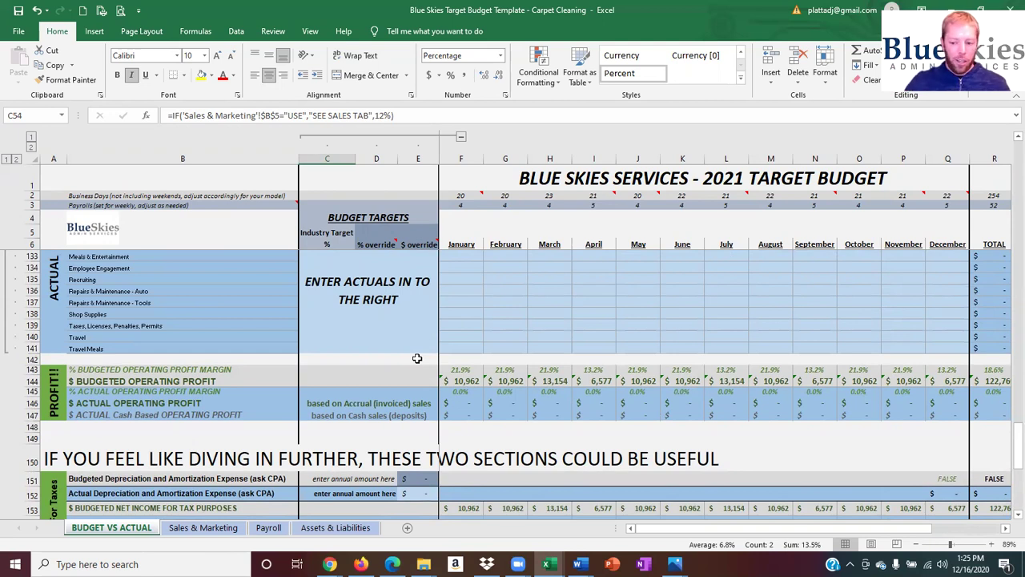
scroll(581, 414, "down", 1)
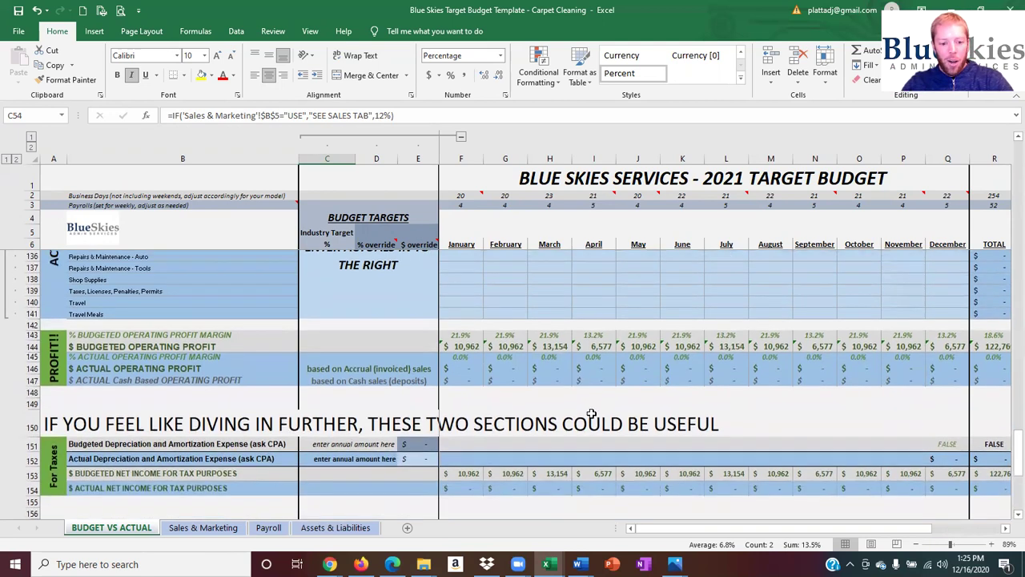
Try a 5000 annual Budgeted Depreciation and Amortization Expense in E151, inspecting the TOTAL formula in R151, and undo the entry
left_click(425, 445)
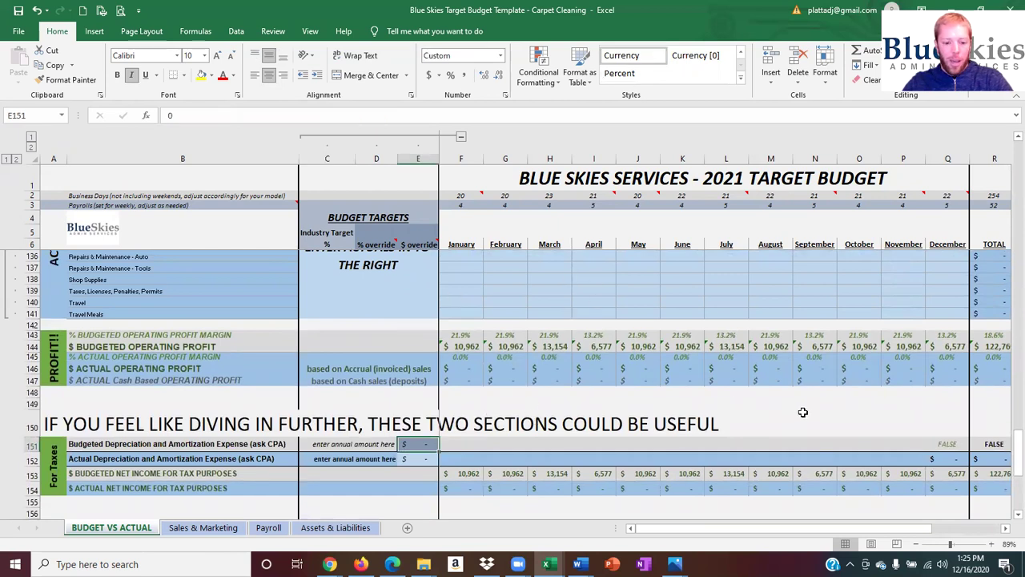
type("5000")
key("Return")
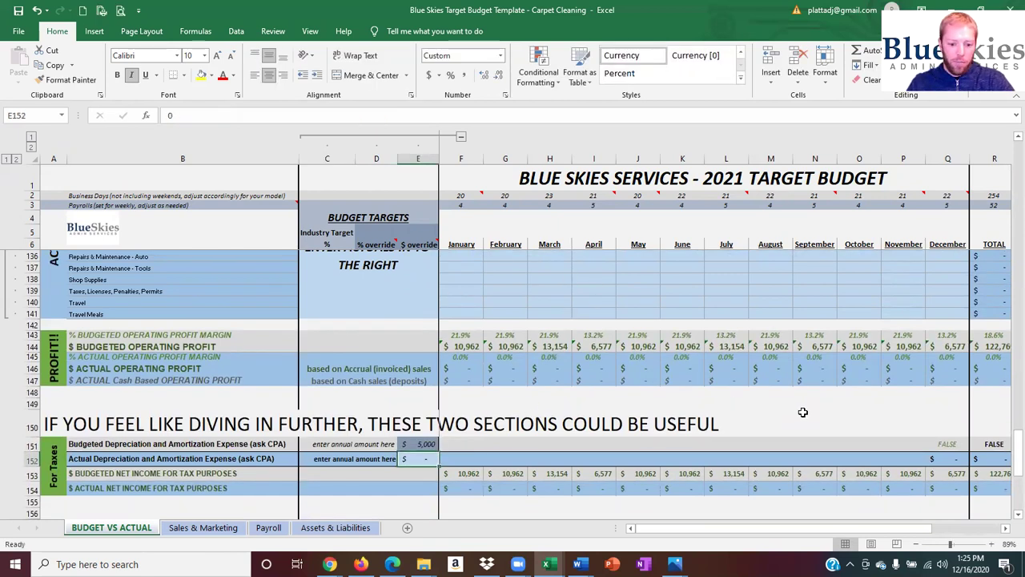
left_click(426, 444)
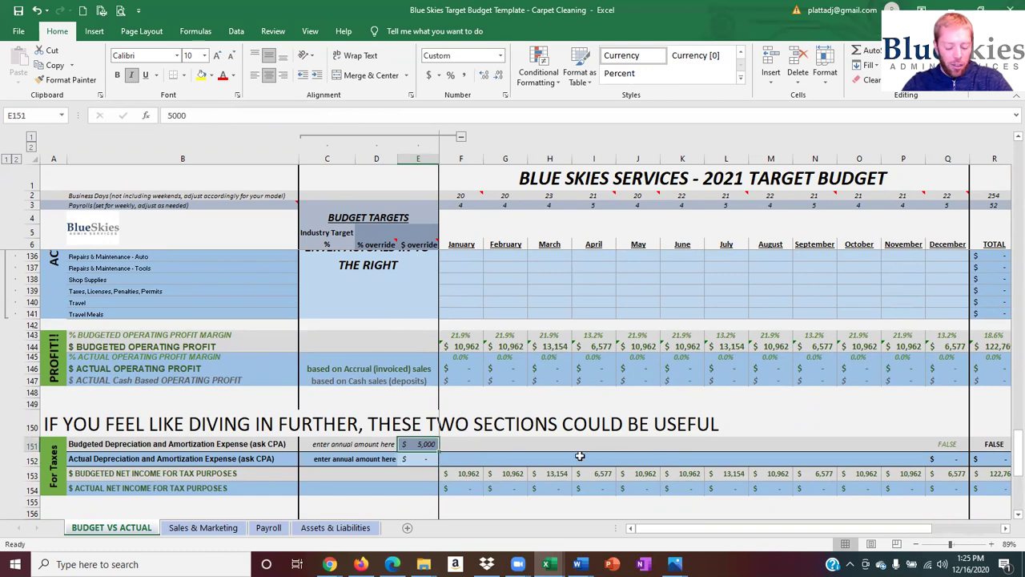
left_click(991, 443)
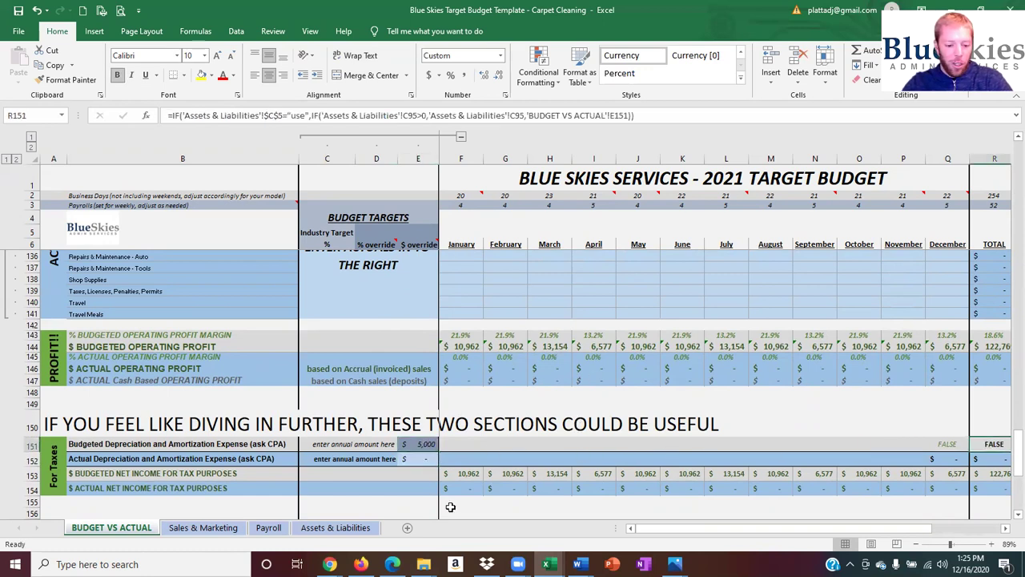
left_click(418, 445)
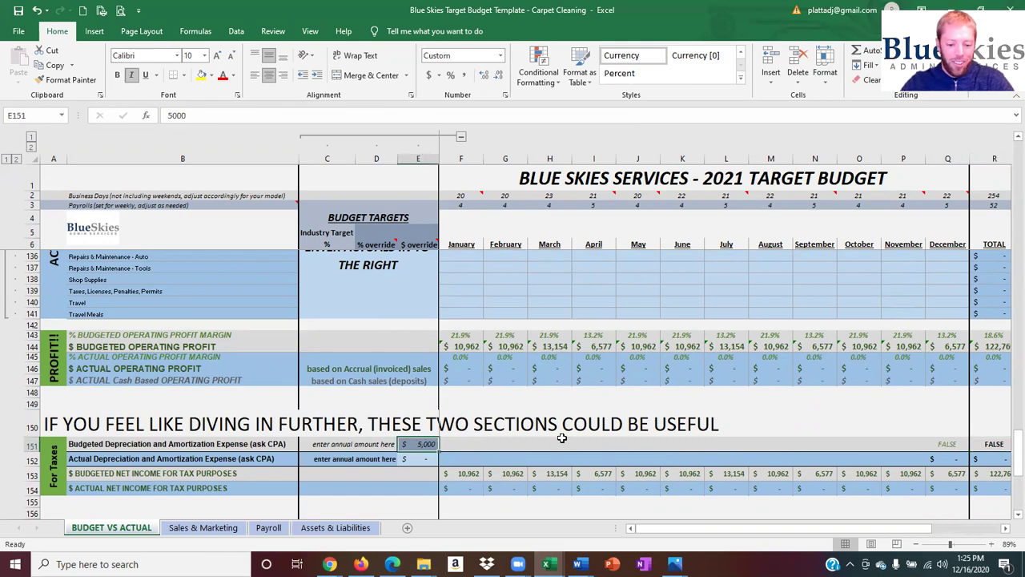
key("Delete")
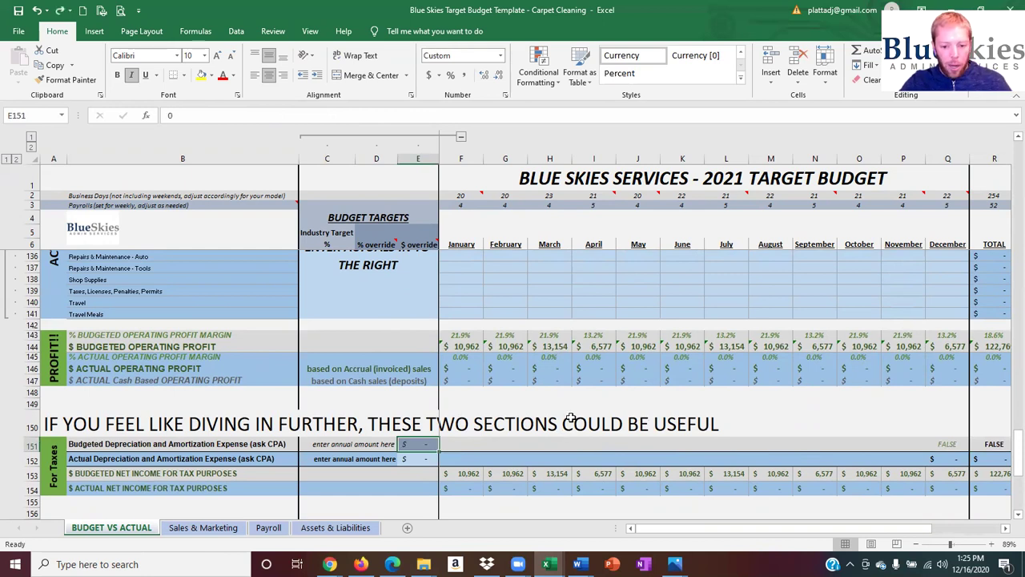
Examine the For Taxes section and select the annual amount cell for budgeted depreciation and amortization
left_click(569, 420)
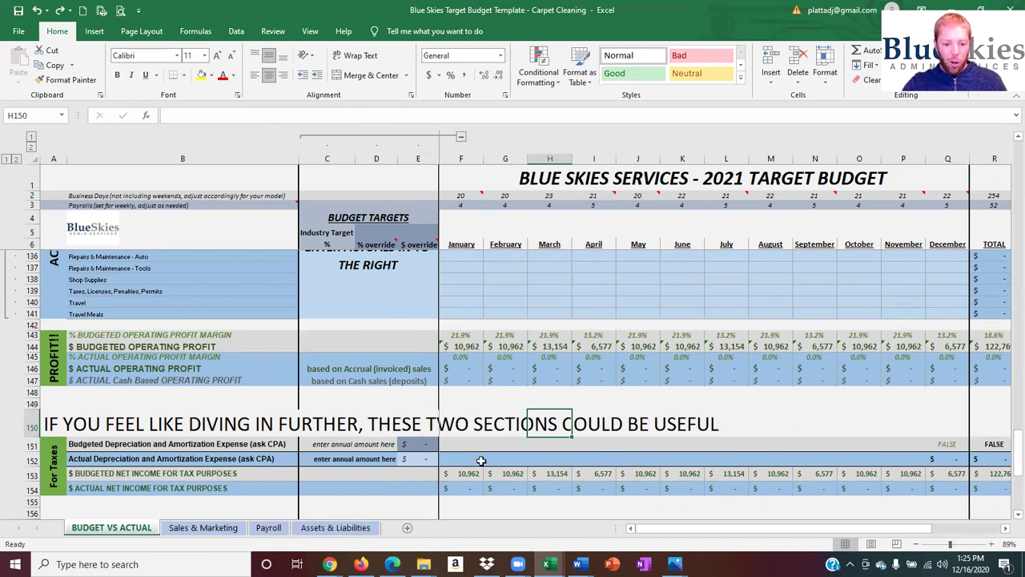
scroll(481, 461, "down", 3)
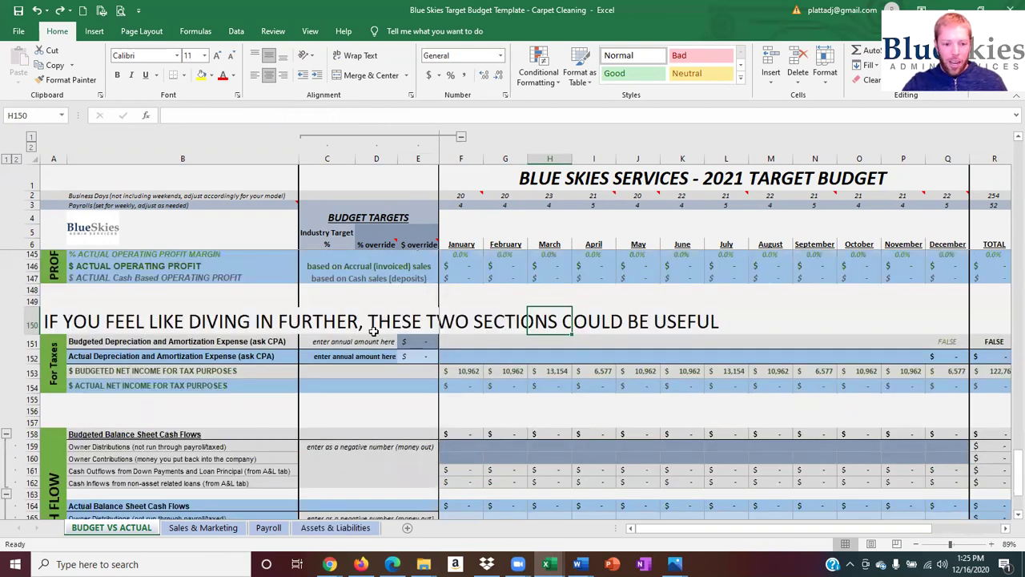
left_click(425, 342)
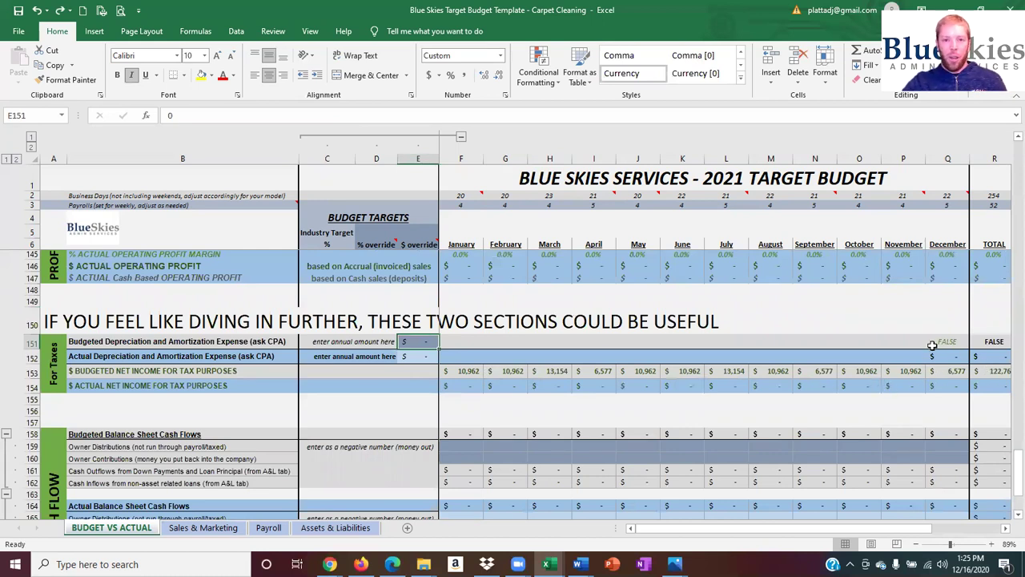
Examine the For Taxes and CASH FLOW sections, selecting the budgeted owner distribution, owner contribution and loan outflow rows through January
scroll(835, 334, "up", 3)
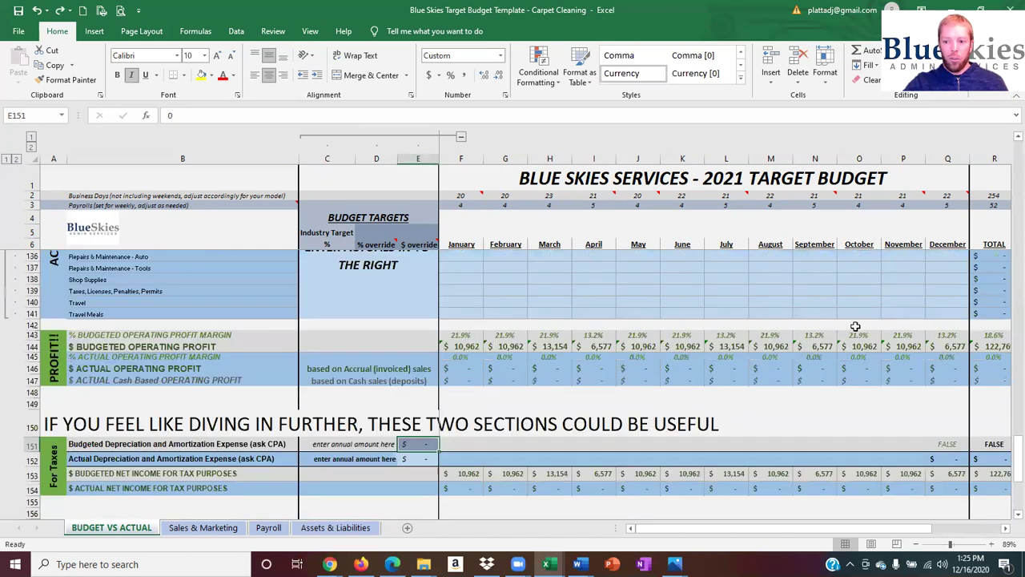
scroll(943, 352, "down", 2)
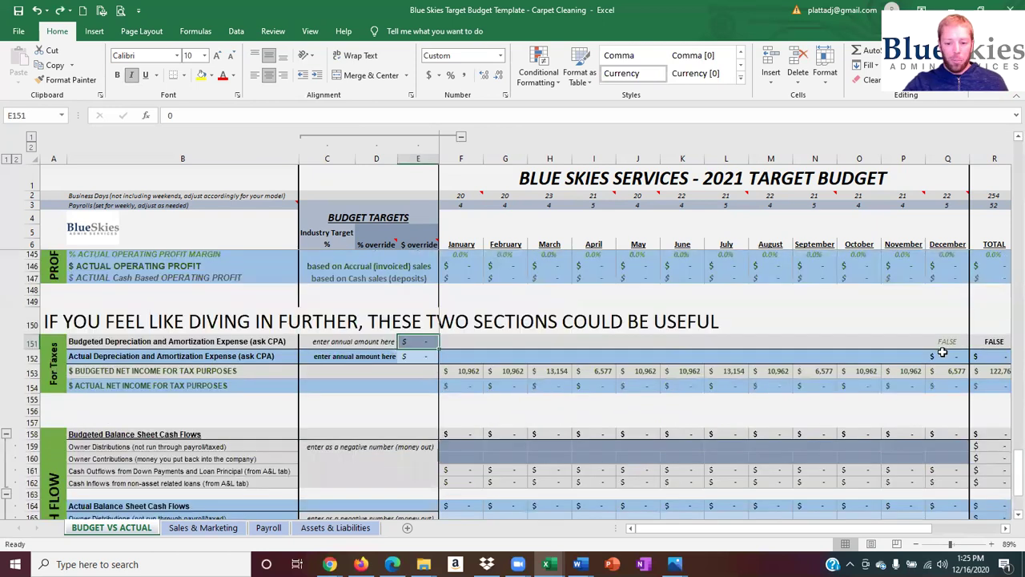
scroll(943, 352, "down", 1)
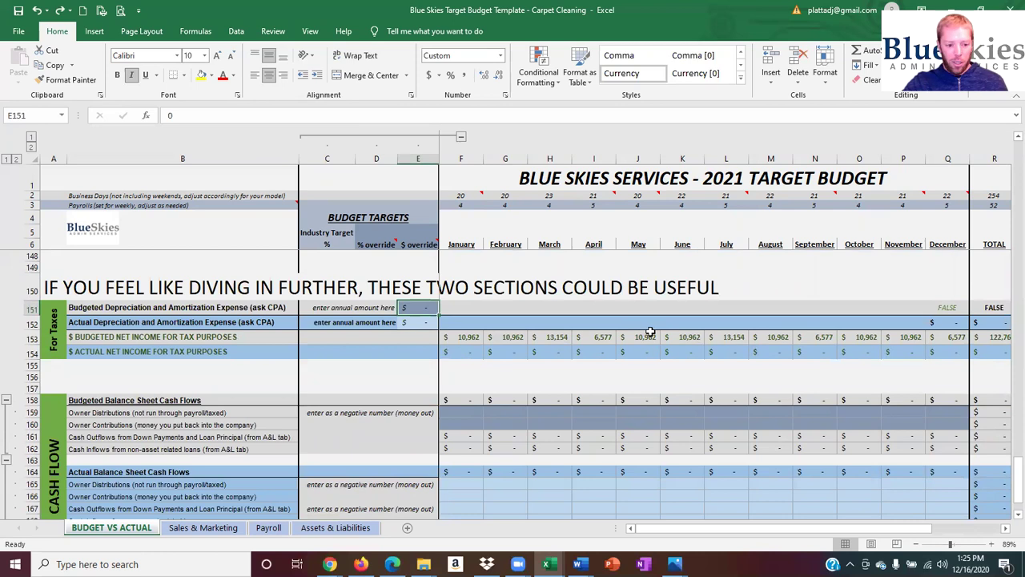
scroll(647, 331, "down", 3)
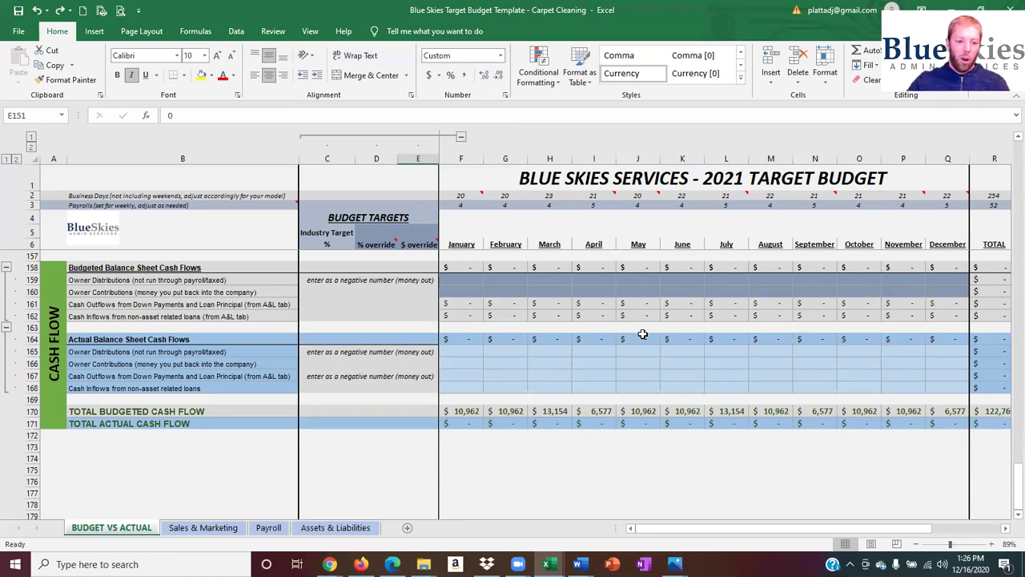
scroll(687, 268, "up", 1)
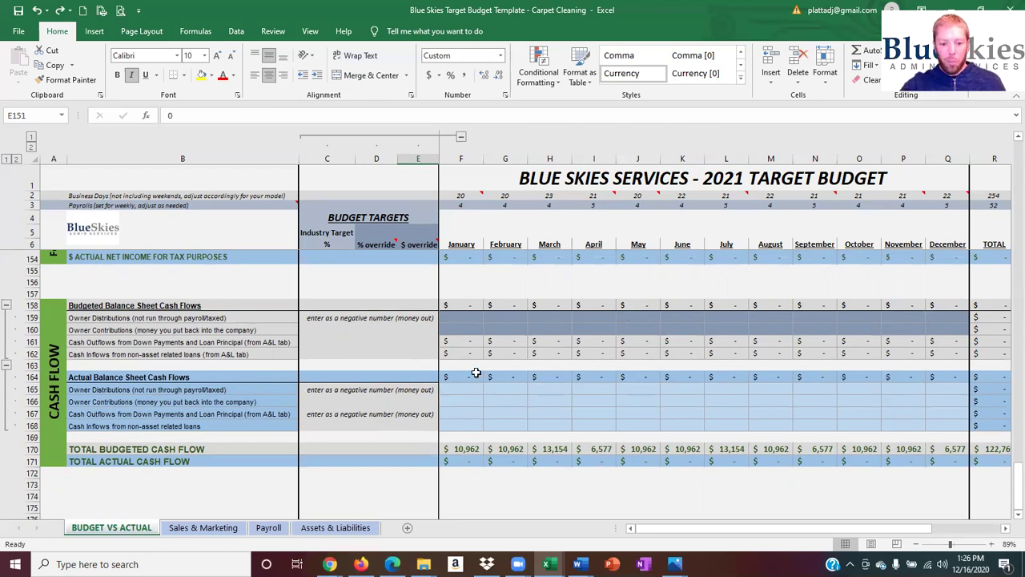
left_click_drag(469, 317, 242, 335)
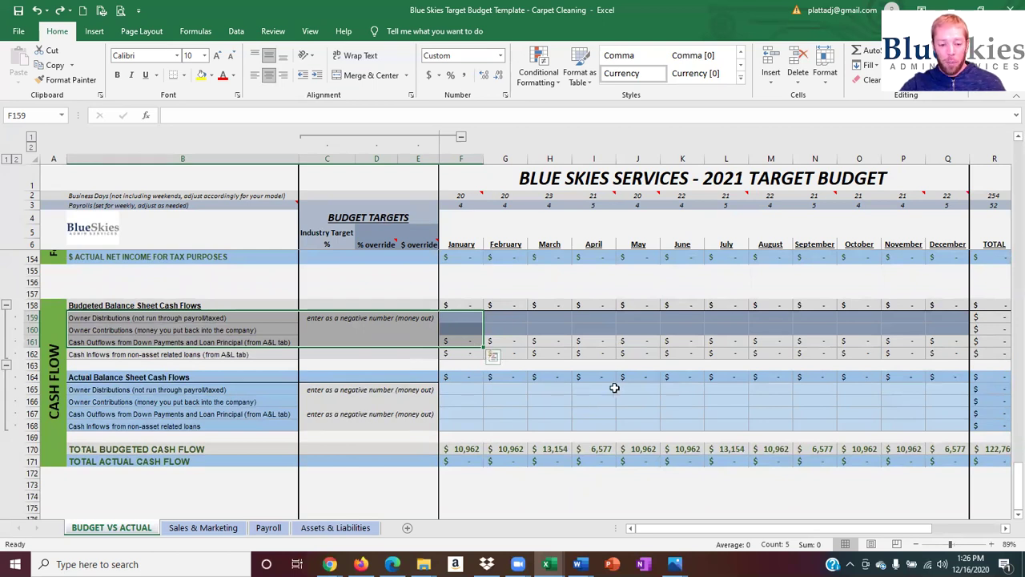
Review the BUDGET VS ACTUAL sheet from the tax section back up through operating profit, variable and fixed overhead, and advertising to gross profit
scroll(614, 387, "up", 2)
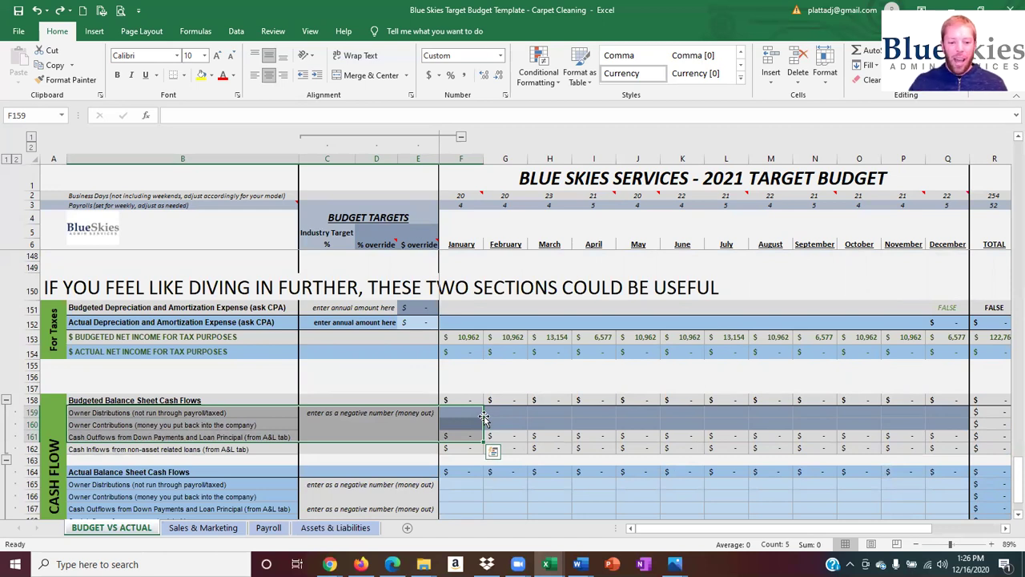
scroll(514, 354, "up", 4)
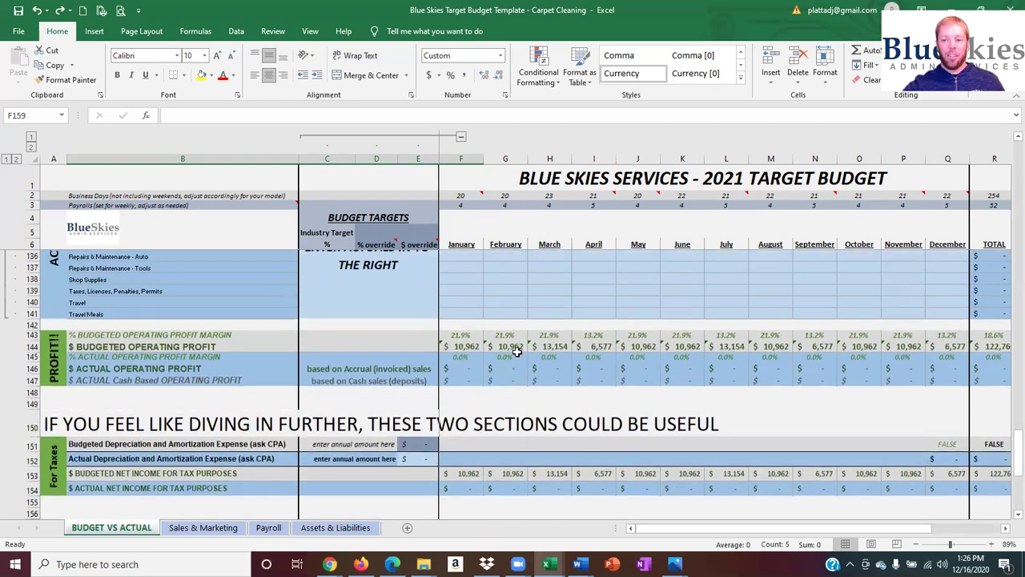
scroll(517, 353, "up", 11)
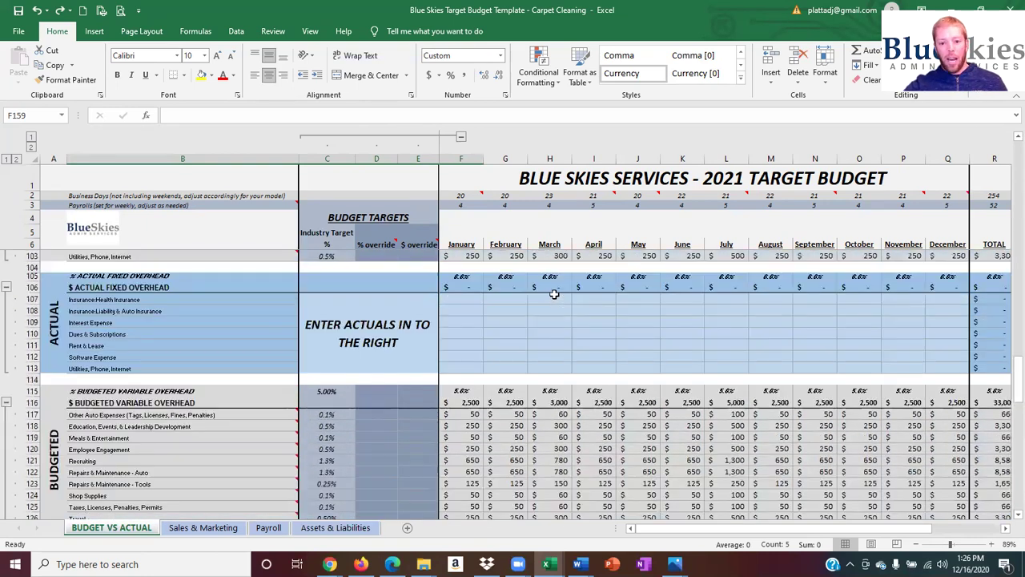
scroll(554, 294, "up", 5)
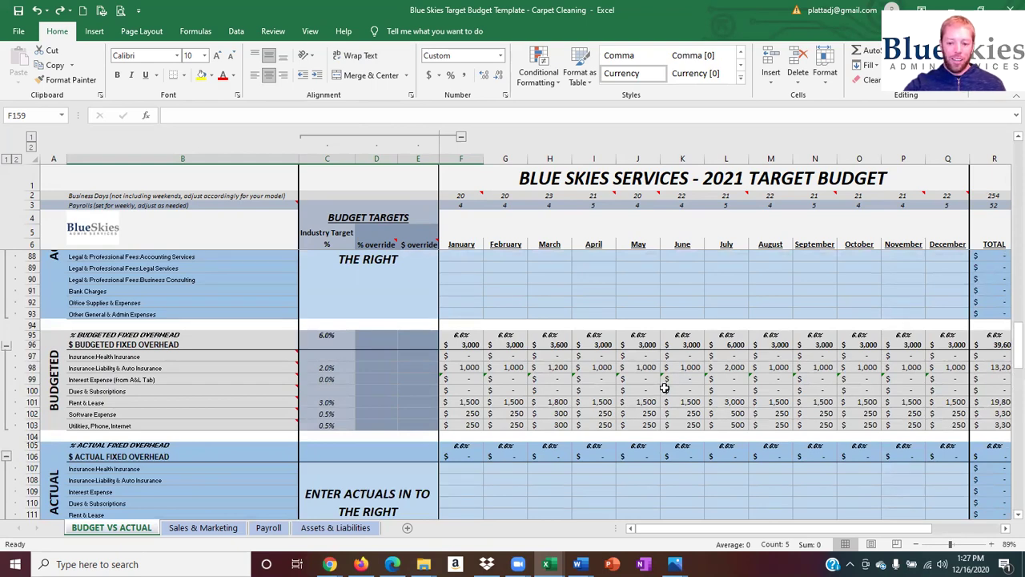
scroll(664, 388, "down", 15)
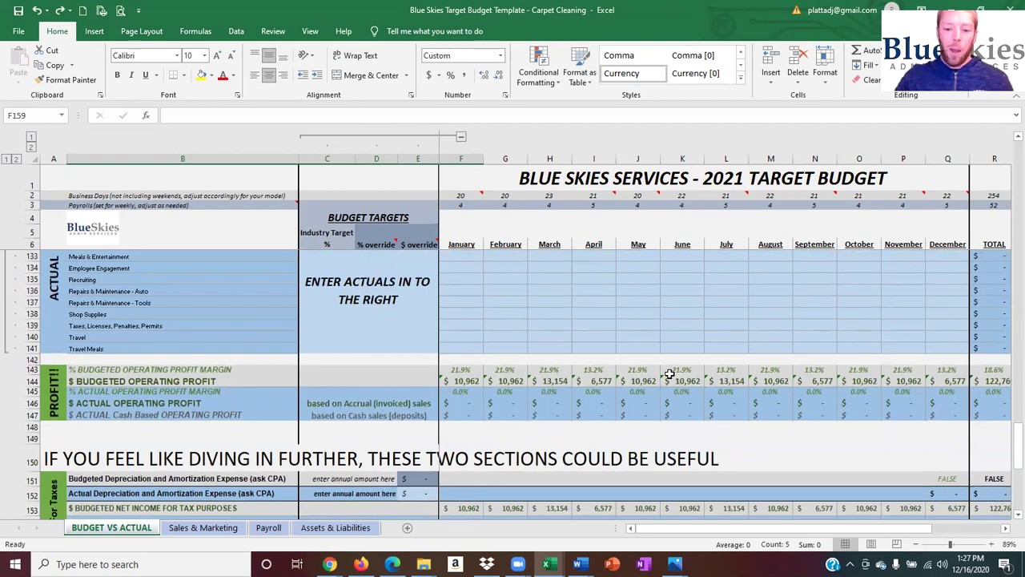
scroll(674, 340, "up", 11)
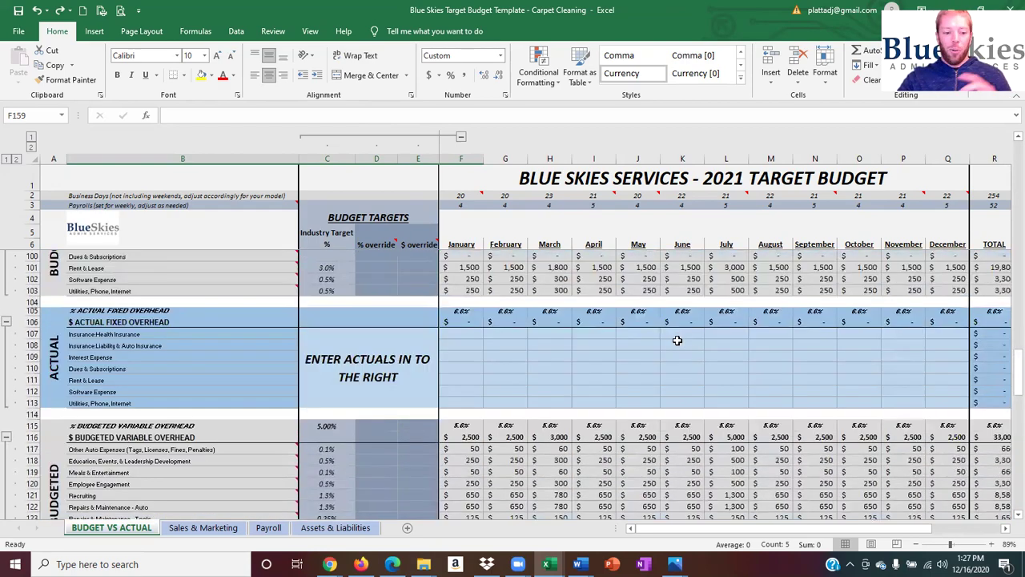
scroll(677, 341, "up", 13)
scroll(678, 337, "up", 7)
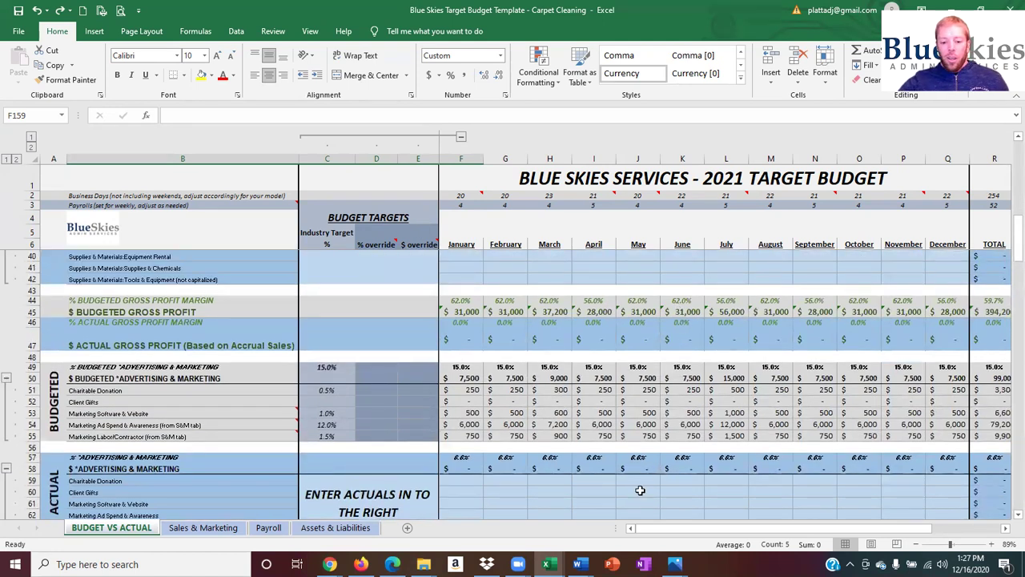